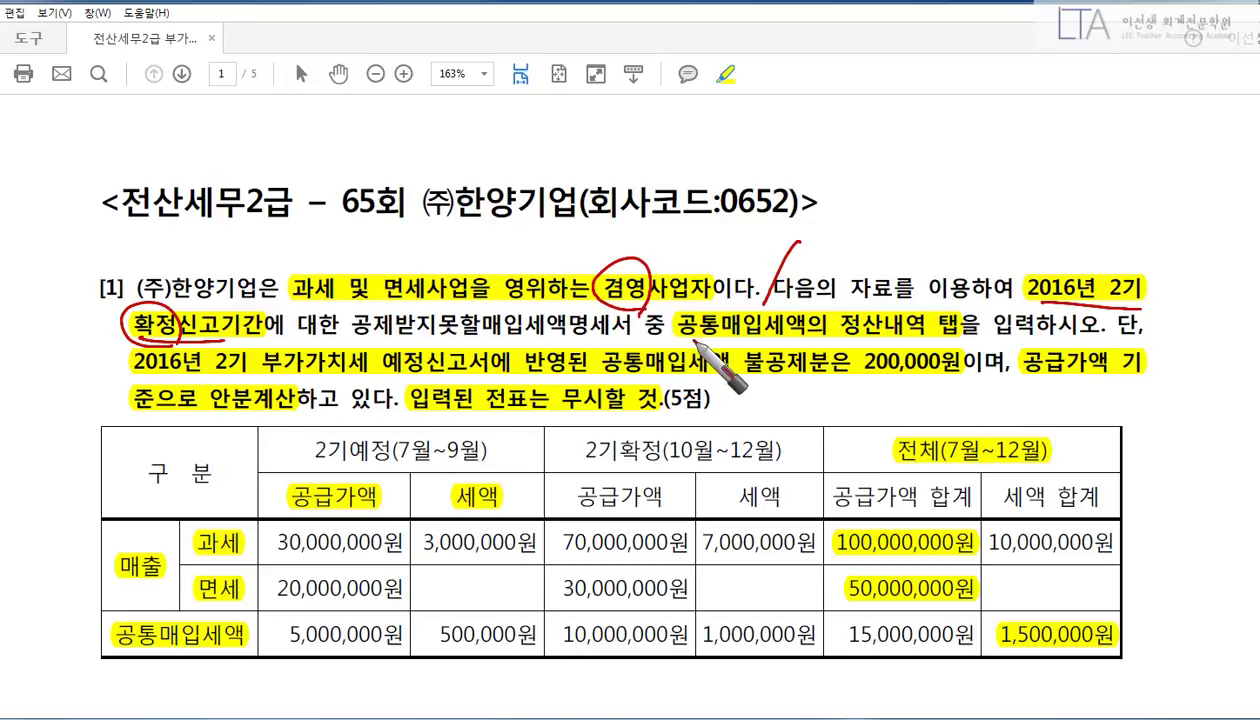
# Step: Mark the 공통매입세액의 정산내역 requirement and the 200,000원 non-deductible amount in the problem text, annotating the amount as 기불공제 매입세액
pyautogui.moveTo(874, 336); pyautogui.dragTo(880, 350)
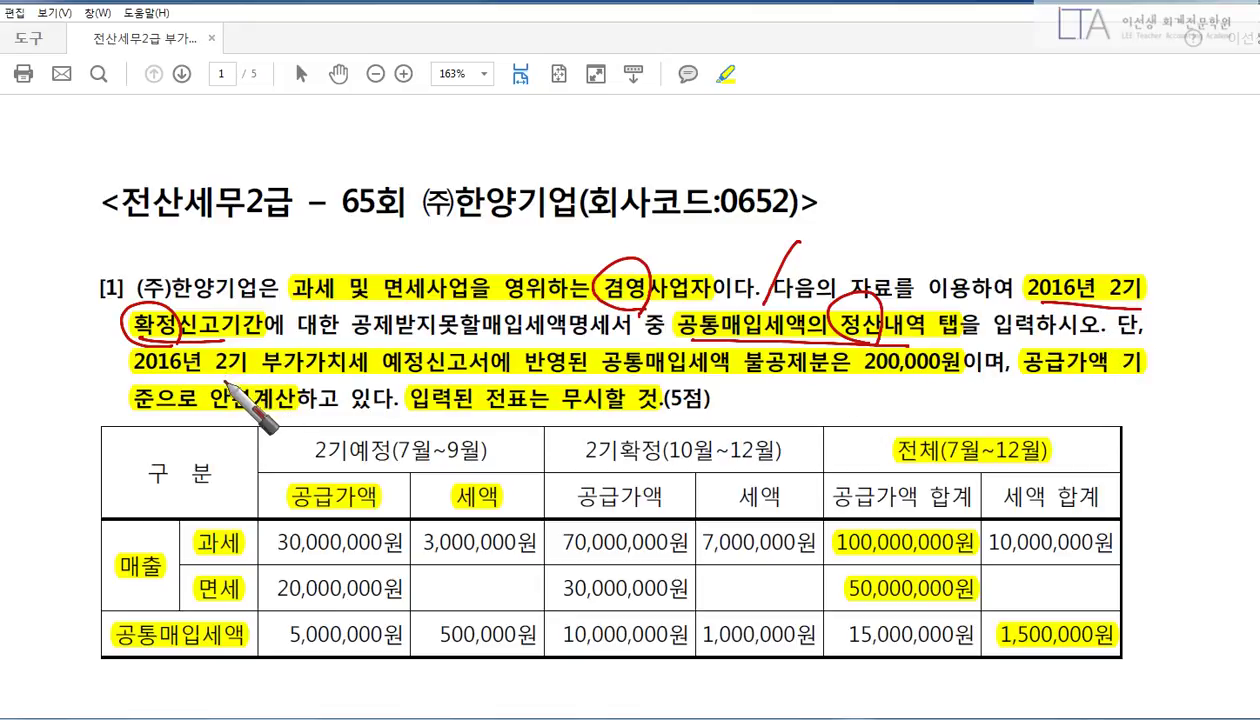
pyautogui.moveTo(222, 379); pyautogui.dragTo(729, 377)
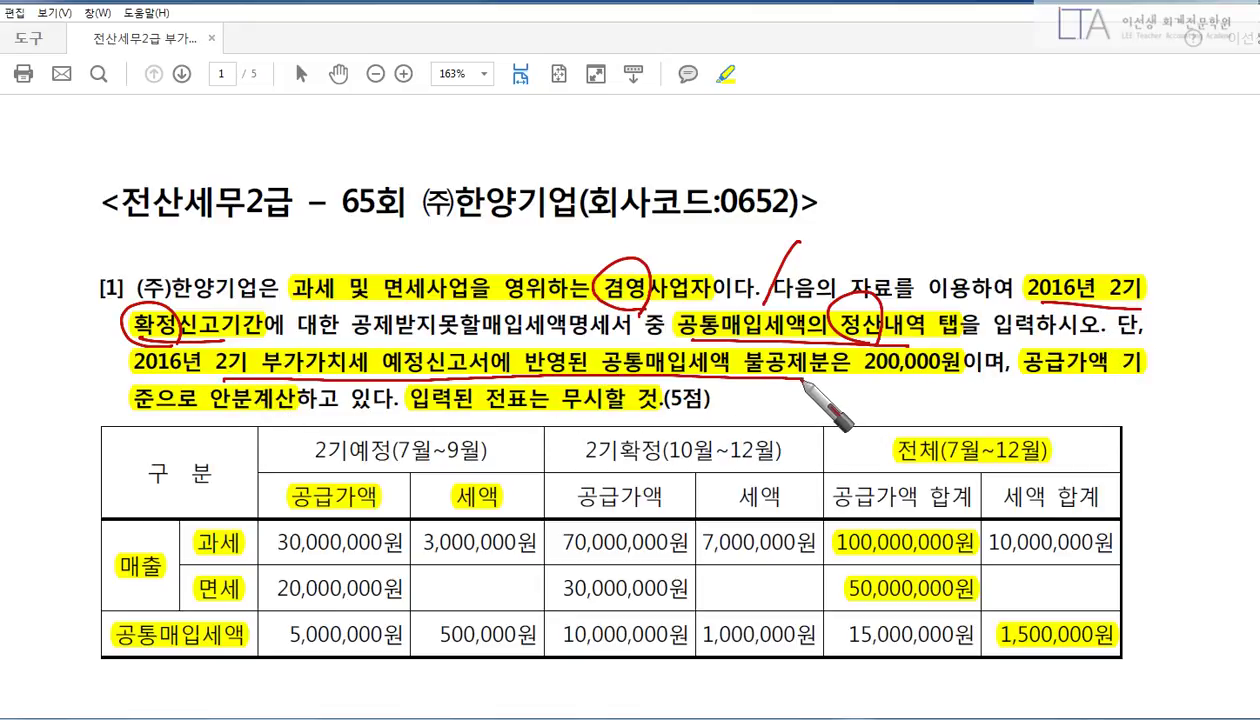
pyautogui.moveTo(640, 332); pyautogui.dragTo(597, 380)
pyautogui.moveTo(735, 378); pyautogui.dragTo(913, 380)
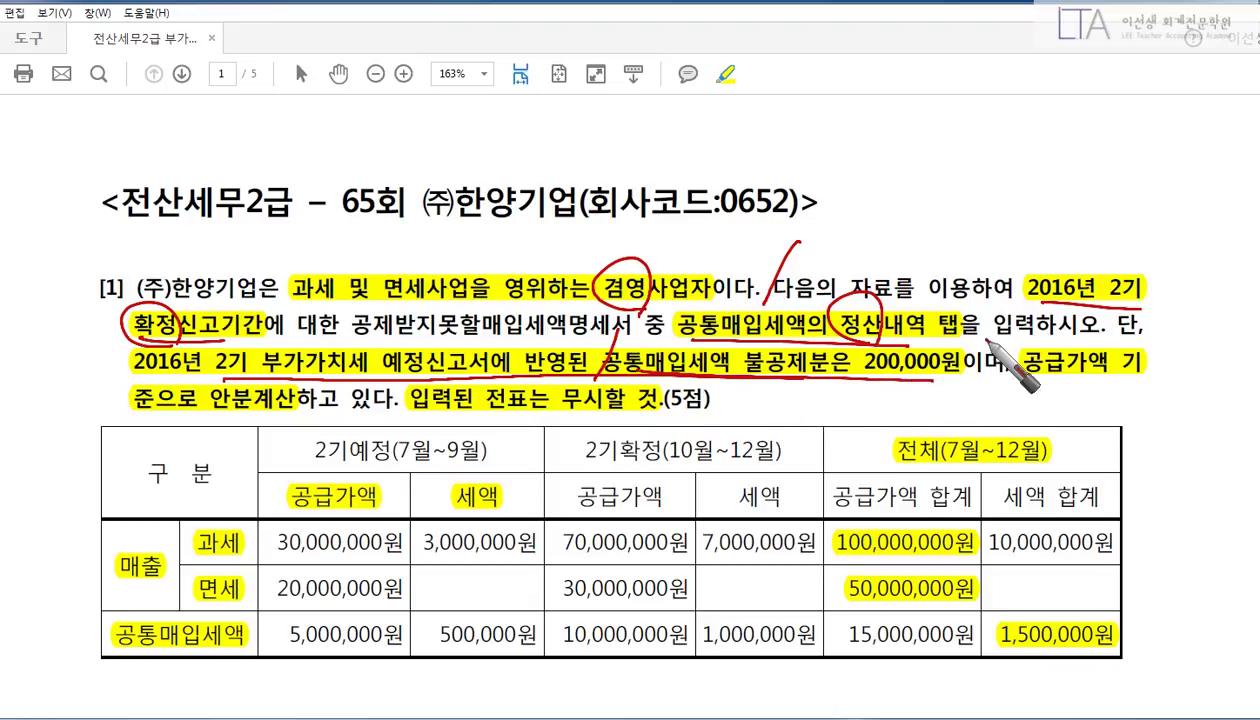
pyautogui.moveTo(986, 338); pyautogui.dragTo(948, 396)
pyautogui.moveTo(812, 388)
pyautogui.mouseDown()
pyautogui.moveTo(872, 398)
pyautogui.moveTo(884, 414)
pyautogui.moveTo(903, 400)
pyautogui.moveTo(912, 412)
pyautogui.moveTo(972, 402)
pyautogui.moveTo(1024, 436)
pyautogui.mouseUp()
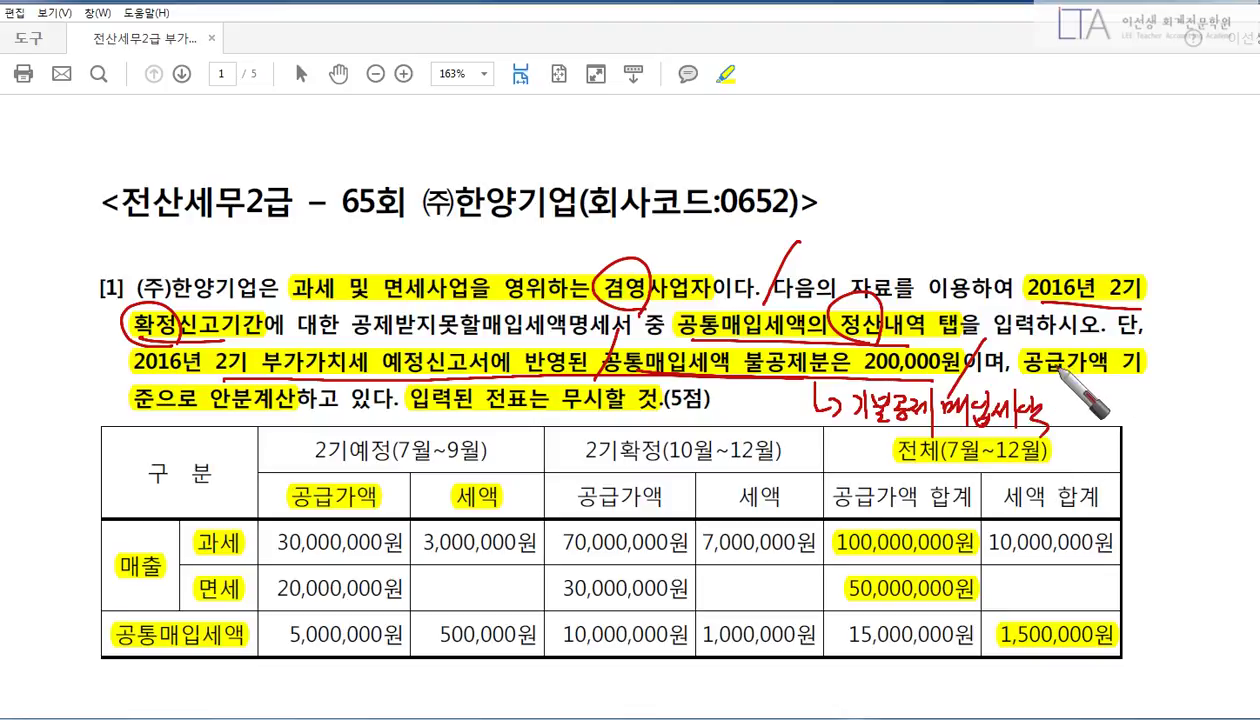
# Step: Mark the 공급가액 기준 안분계산 condition with the note 1번 and underline the instruction to ignore entered slips
pyautogui.moveTo(1012, 378); pyautogui.dragTo(1153, 378)
pyautogui.moveTo(136, 411); pyautogui.dragTo(300, 409)
pyautogui.moveTo(1050, 380)
pyautogui.mouseDown()
pyautogui.moveTo(1121, 415)
pyautogui.moveTo(1142, 410)
pyautogui.mouseUp()
pyautogui.moveTo(1143, 406)
pyautogui.mouseDown()
pyautogui.moveTo(1155, 405)
pyautogui.moveTo(1150, 424)
pyautogui.mouseUp()
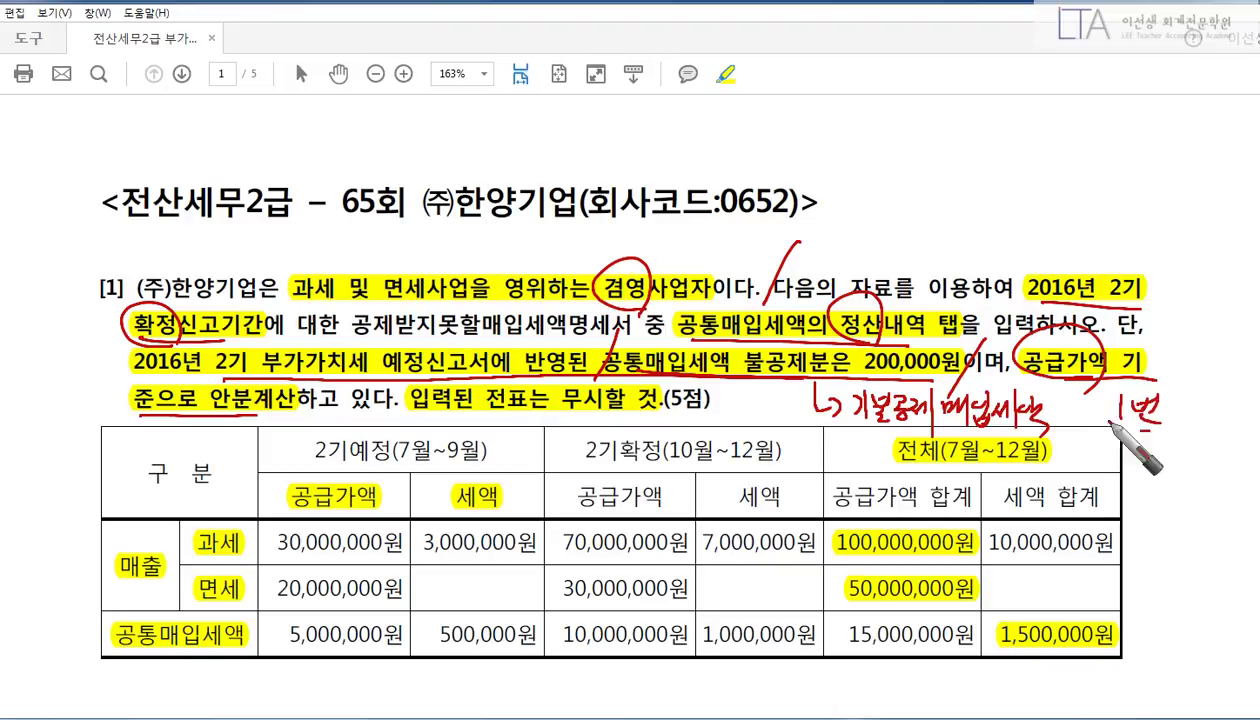
pyautogui.moveTo(1108, 380); pyautogui.dragTo(1138, 426)
pyautogui.moveTo(418, 412); pyautogui.dragTo(664, 412)
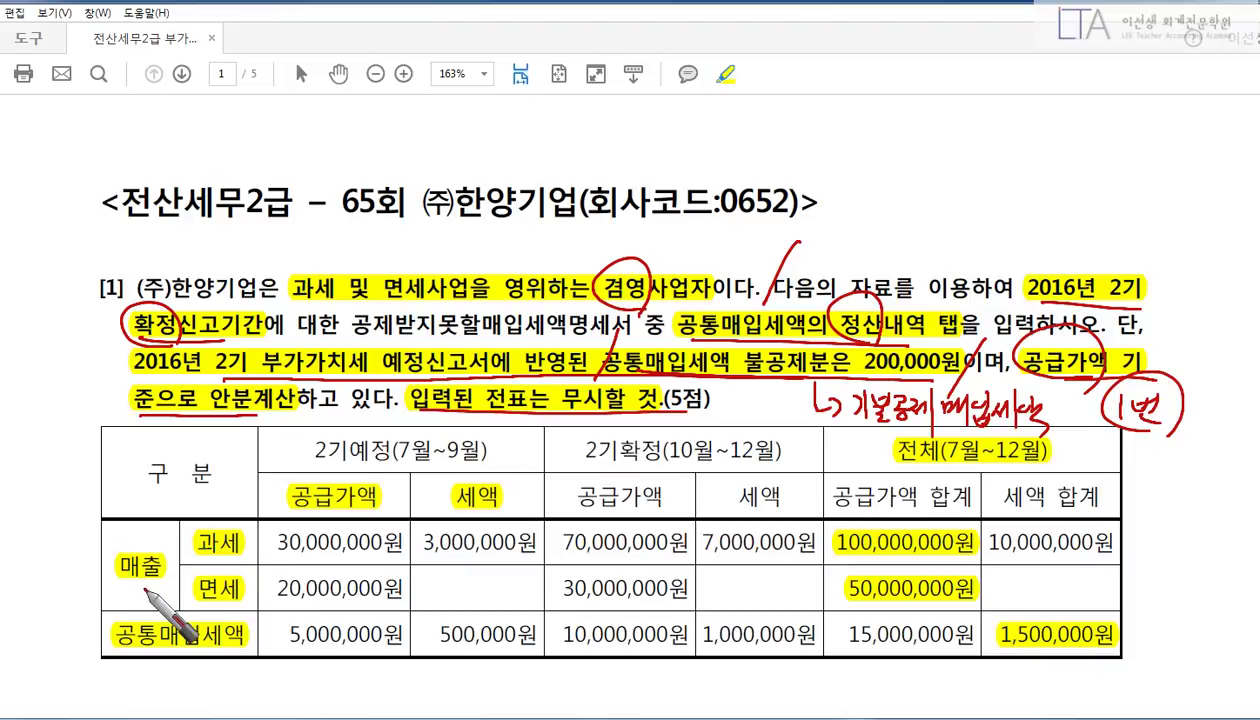
# Step: Mark the taxable and exempt sales totals and the common input tax of 1,500,000원 under 전체(7월~12월) in the problem's table
pyautogui.moveTo(142, 580); pyautogui.dragTo(168, 548)
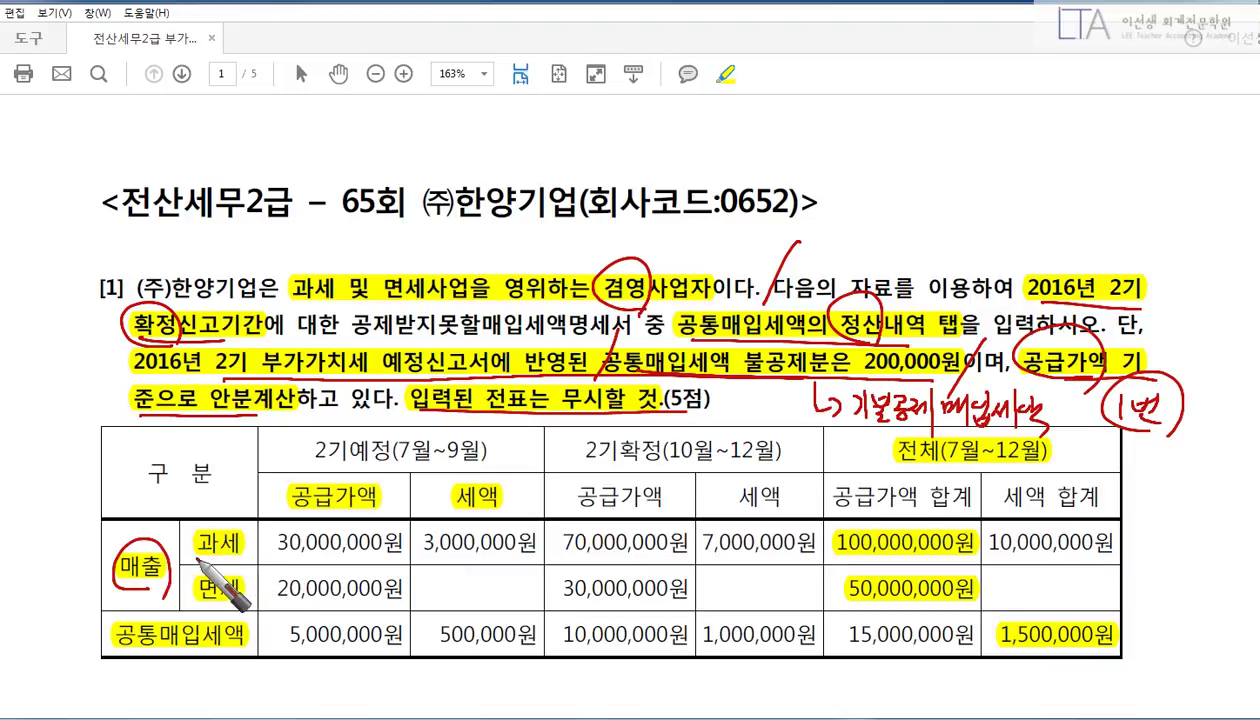
pyautogui.moveTo(191, 507); pyautogui.dragTo(190, 599)
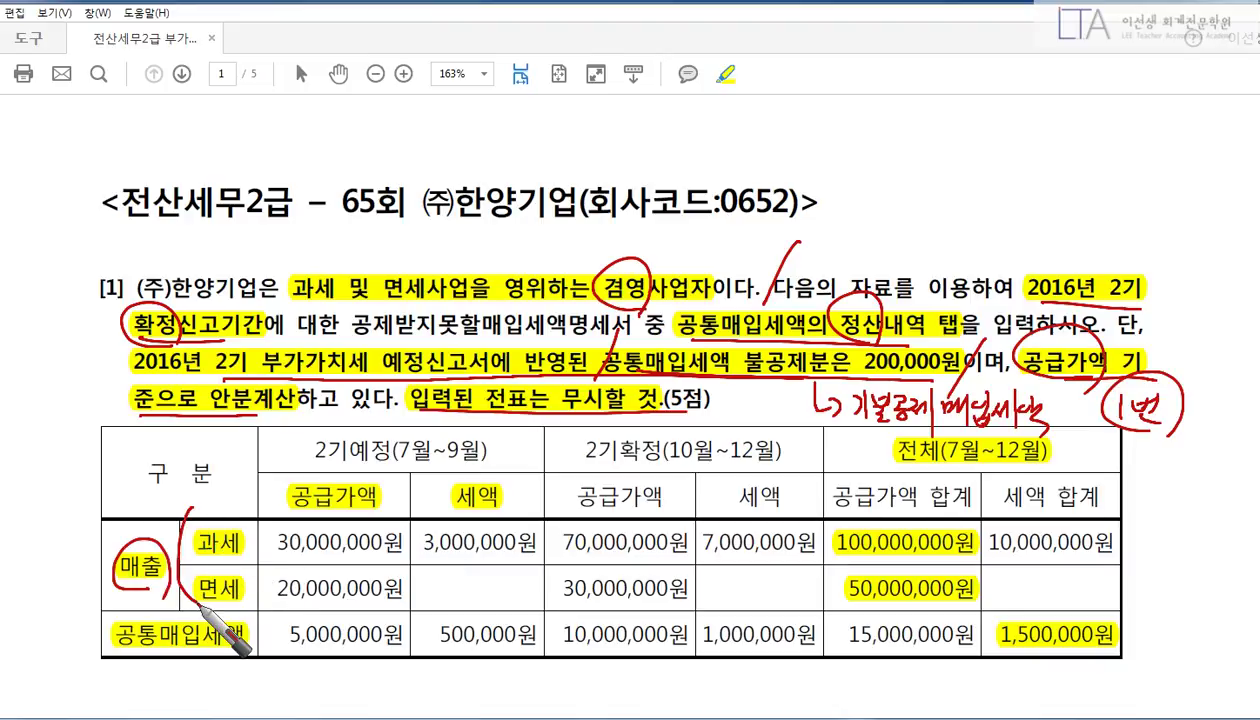
pyautogui.moveTo(838, 522); pyautogui.dragTo(849, 606)
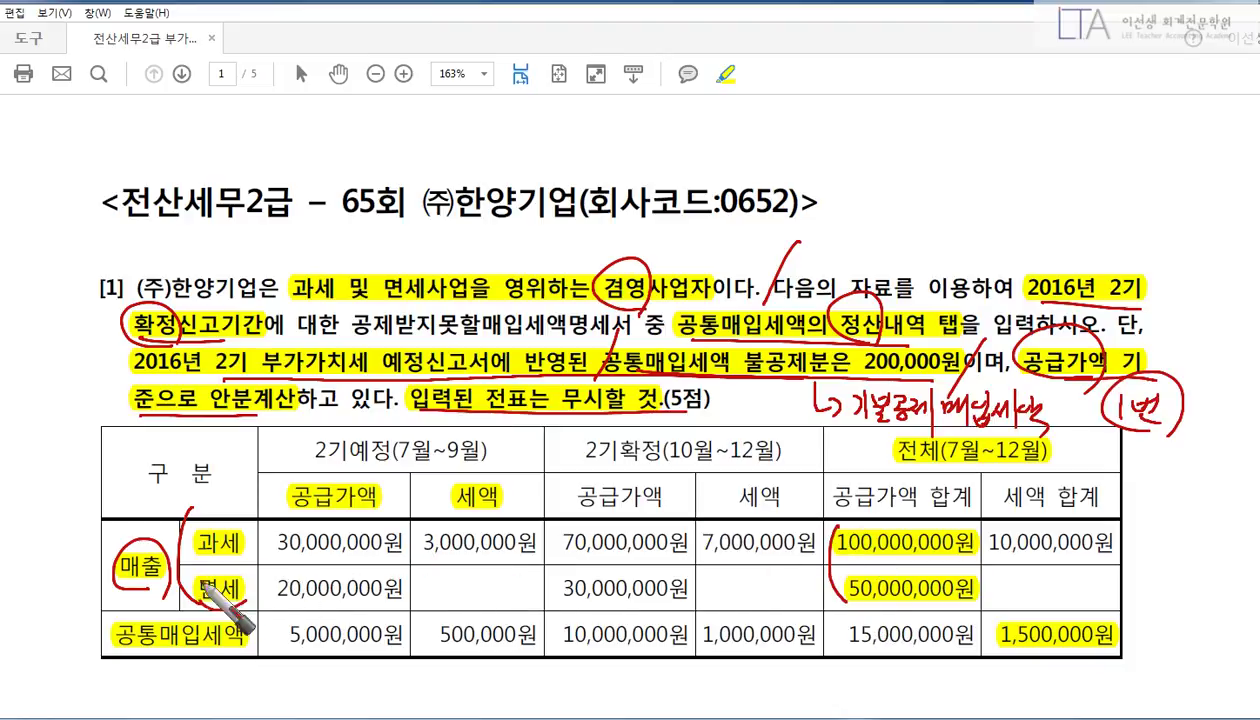
pyautogui.moveTo(232, 566); pyautogui.dragTo(258, 605)
pyautogui.moveTo(893, 604)
pyautogui.mouseDown()
pyautogui.moveTo(870, 586)
pyautogui.moveTo(955, 588)
pyautogui.mouseUp()
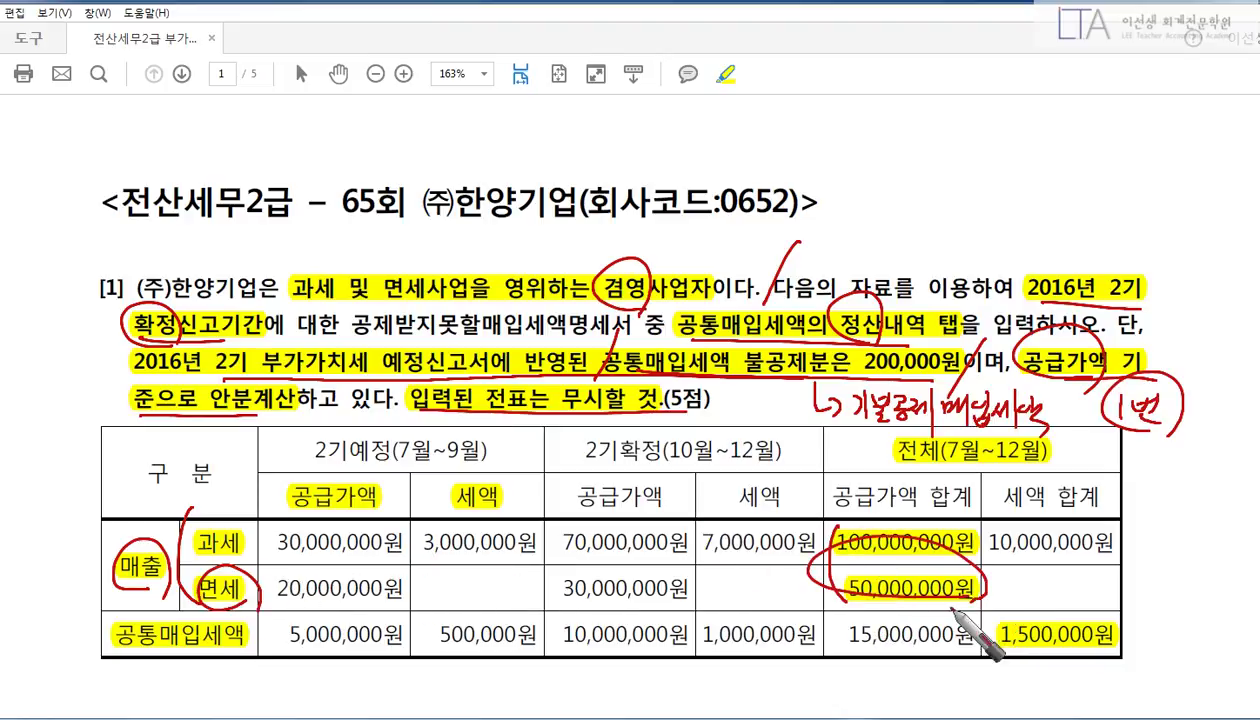
pyautogui.moveTo(237, 645); pyautogui.dragTo(239, 644)
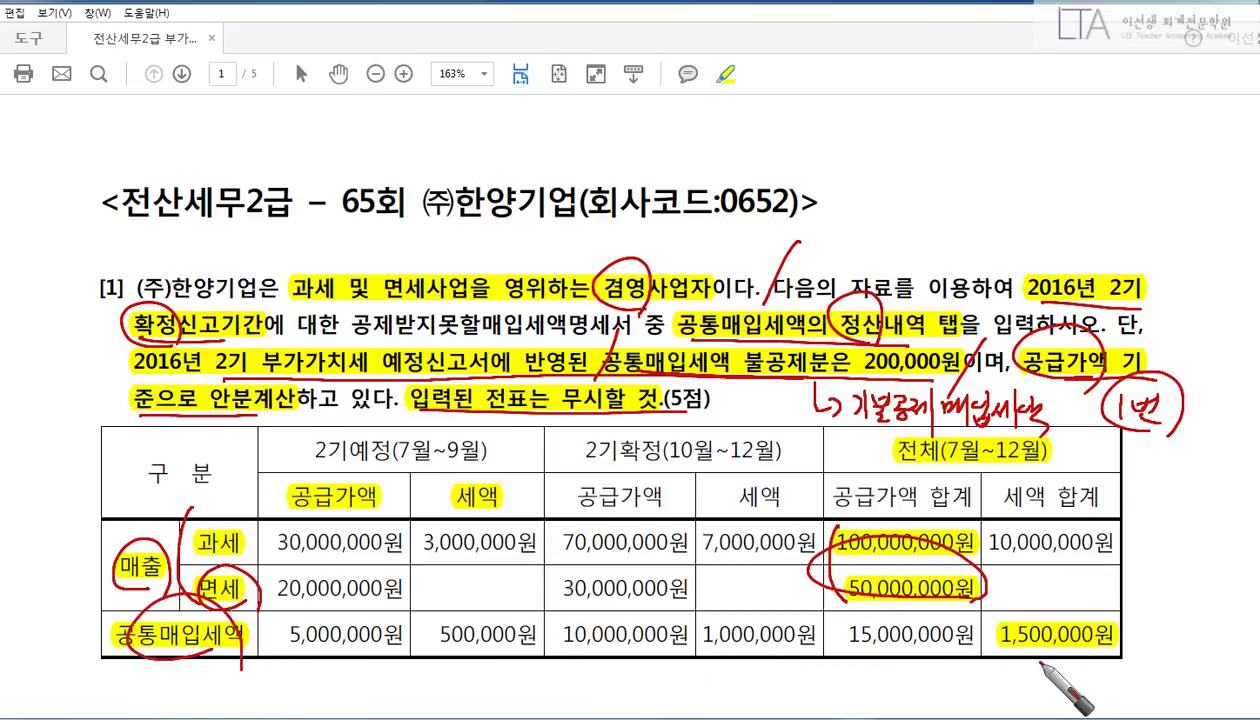
pyautogui.moveTo(968, 472); pyautogui.dragTo(1025, 445)
pyautogui.moveTo(1029, 591); pyautogui.dragTo(1107, 693)
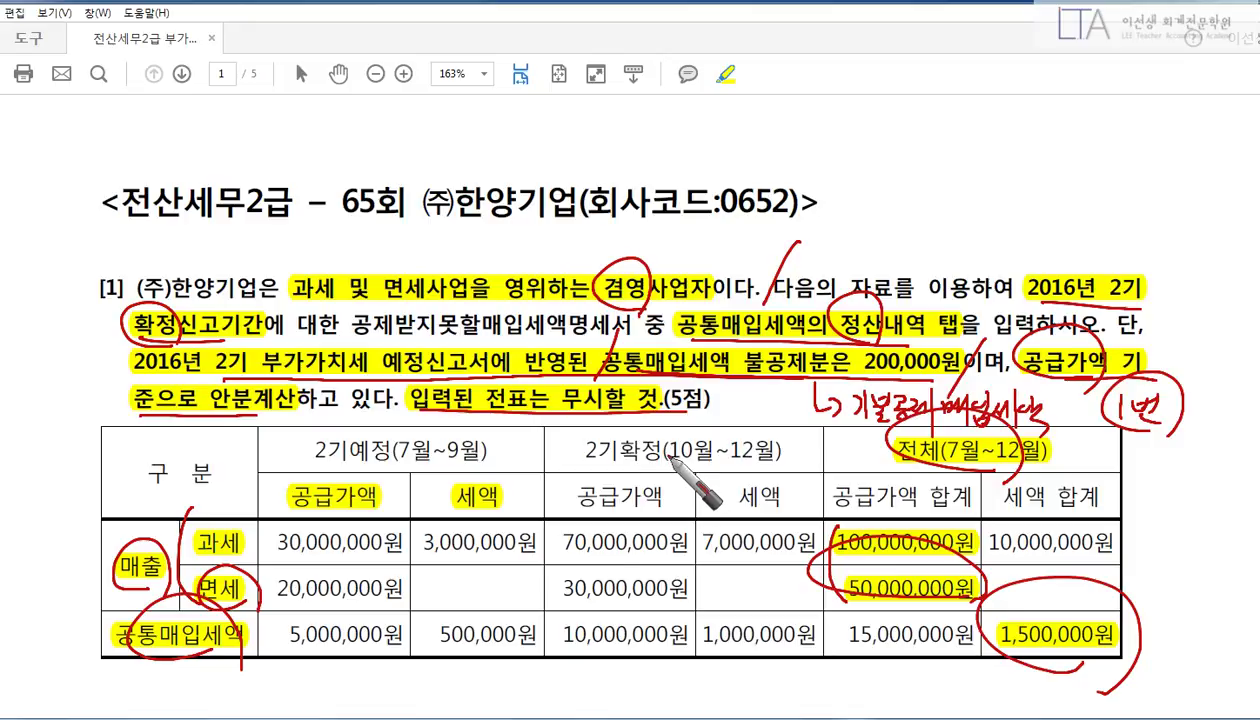
pyautogui.moveTo(278, 660)
pyautogui.mouseDown()
pyautogui.moveTo(380, 690)
pyautogui.moveTo(825, 635)
pyautogui.mouseUp()
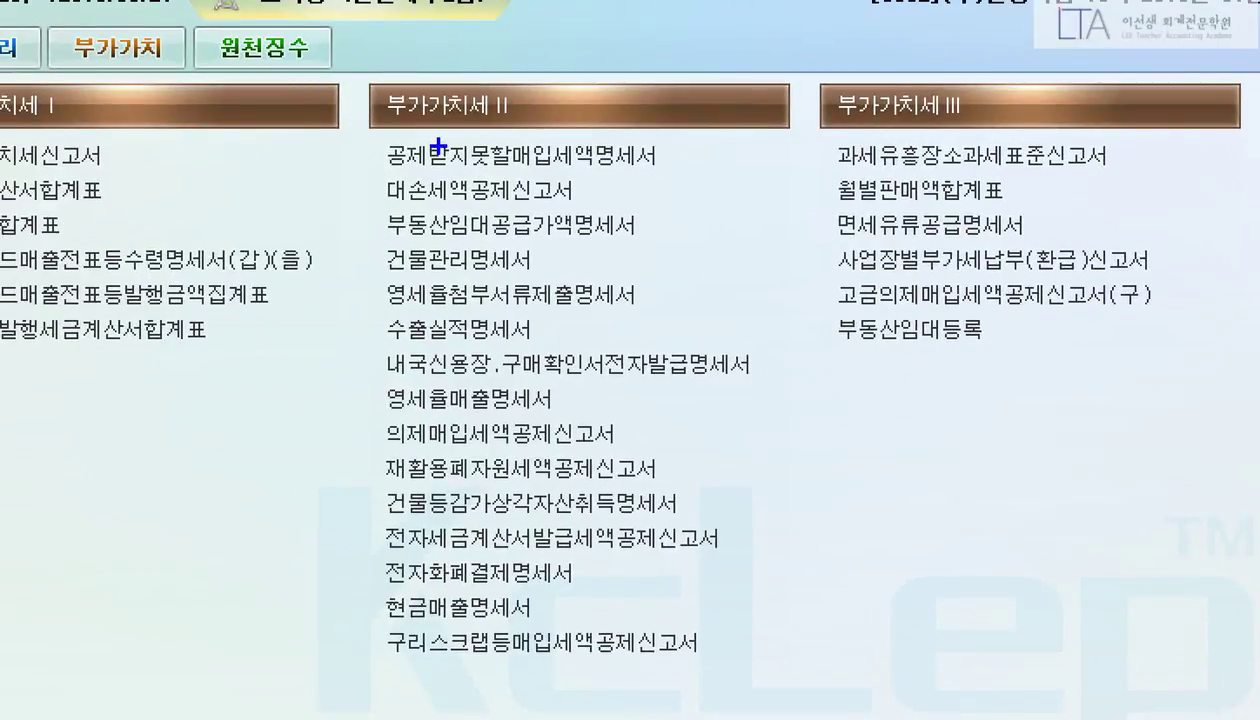
# Step: Switch to KcLep, open 공제받지못할매입세액명세서 and set its query period to October through December 2016
pyautogui.moveTo(360, 123); pyautogui.dragTo(673, 178)
pyautogui.moveTo(621, 138); pyautogui.dragTo(648, 136)
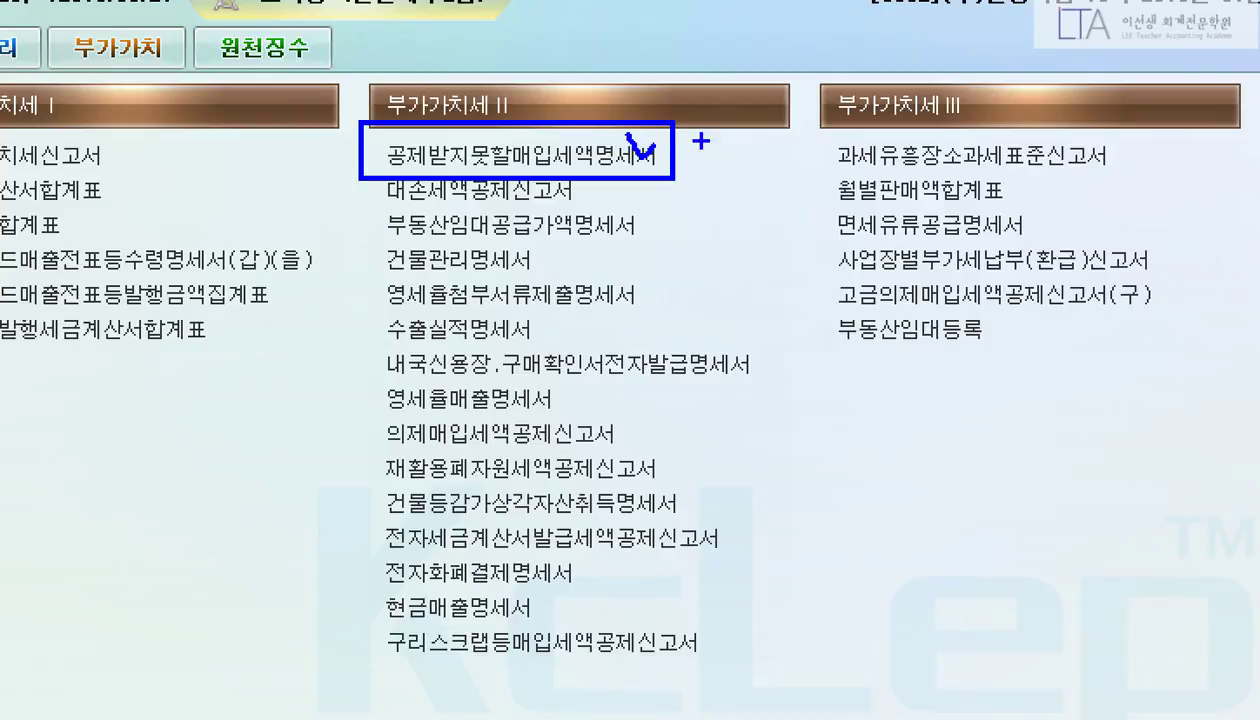
pyautogui.press('Escape')
pyautogui.click(513, 133)
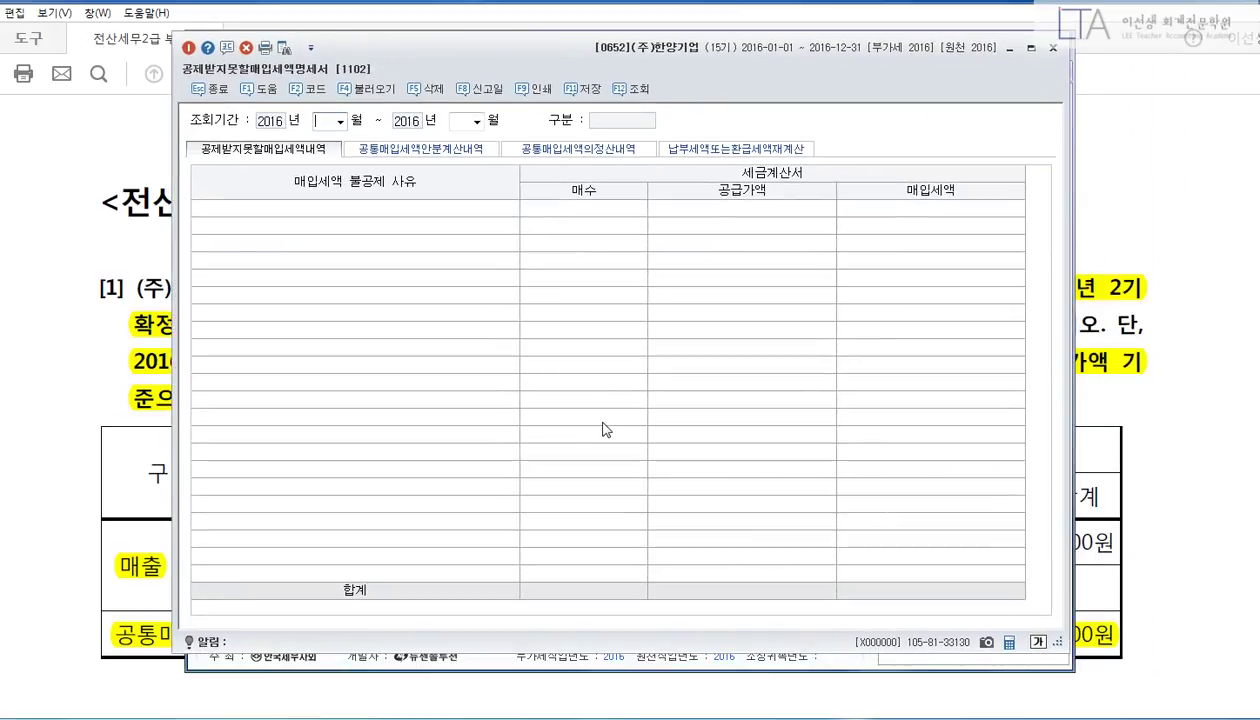
pyautogui.write('10')
pyautogui.press('Return')
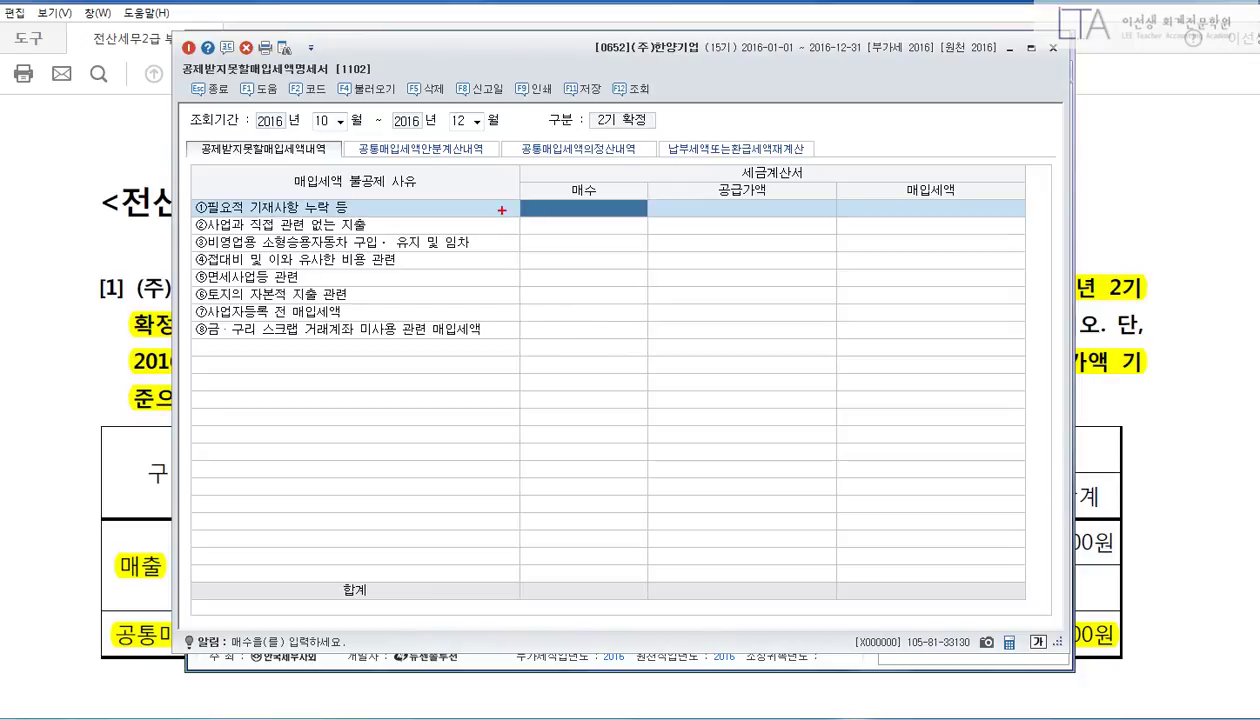
# Step: Mark the statement's four sections and display 공통매입세액의정산내역
pyautogui.moveTo(177, 127)
pyautogui.mouseDown()
pyautogui.moveTo(329, 160)
pyautogui.moveTo(373, 148)
pyautogui.moveTo(640, 172)
pyautogui.mouseUp()
pyautogui.moveTo(656, 123)
pyautogui.mouseDown()
pyautogui.moveTo(696, 150)
pyautogui.moveTo(819, 180)
pyautogui.mouseUp()
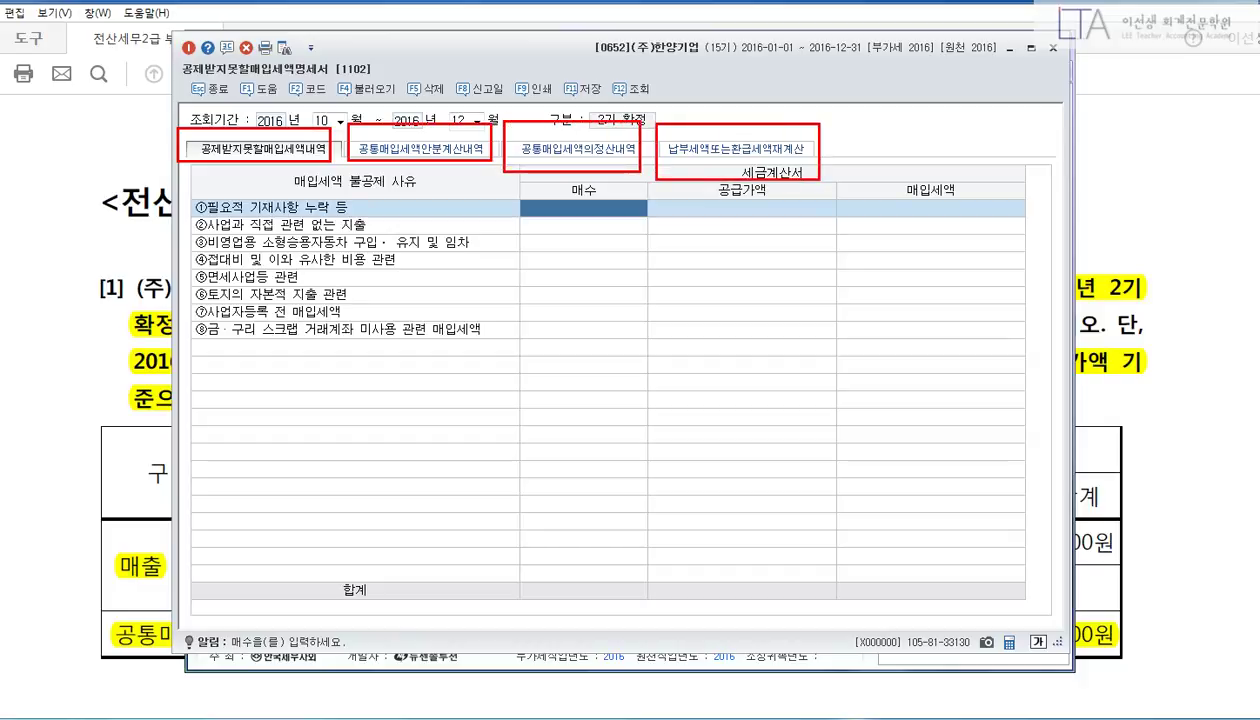
pyautogui.moveTo(641, 186); pyautogui.dragTo(668, 232)
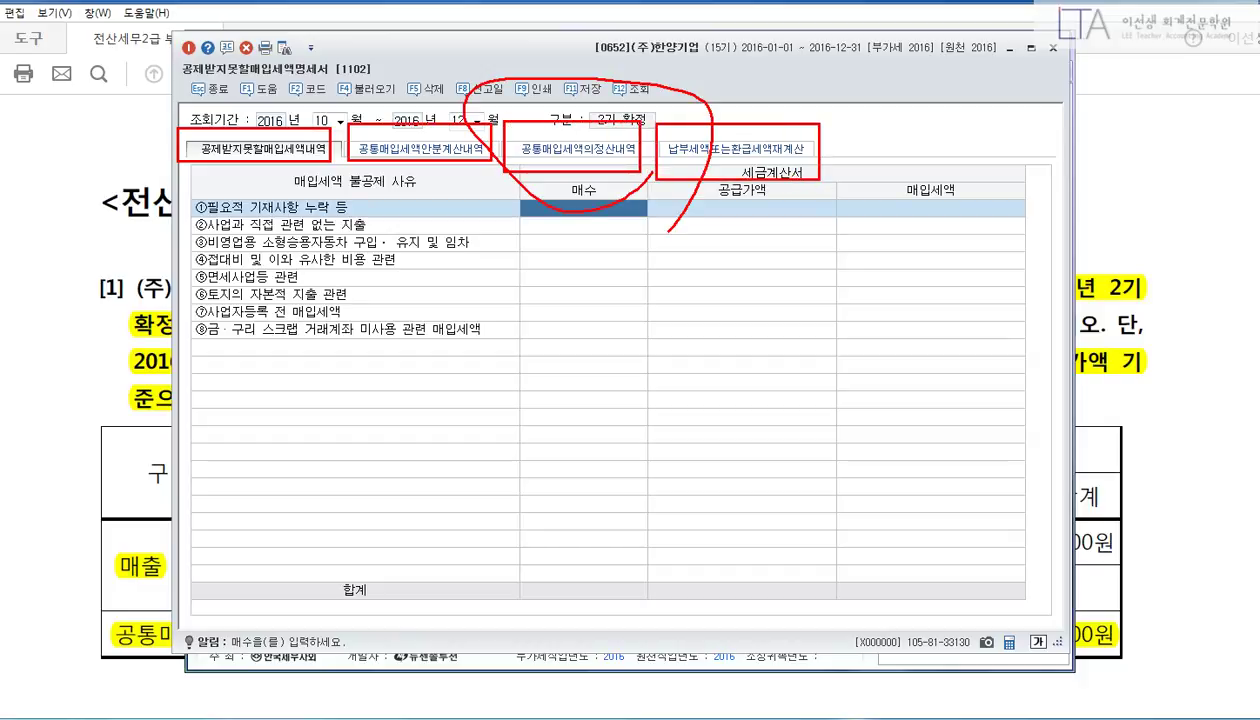
pyautogui.press('Escape')
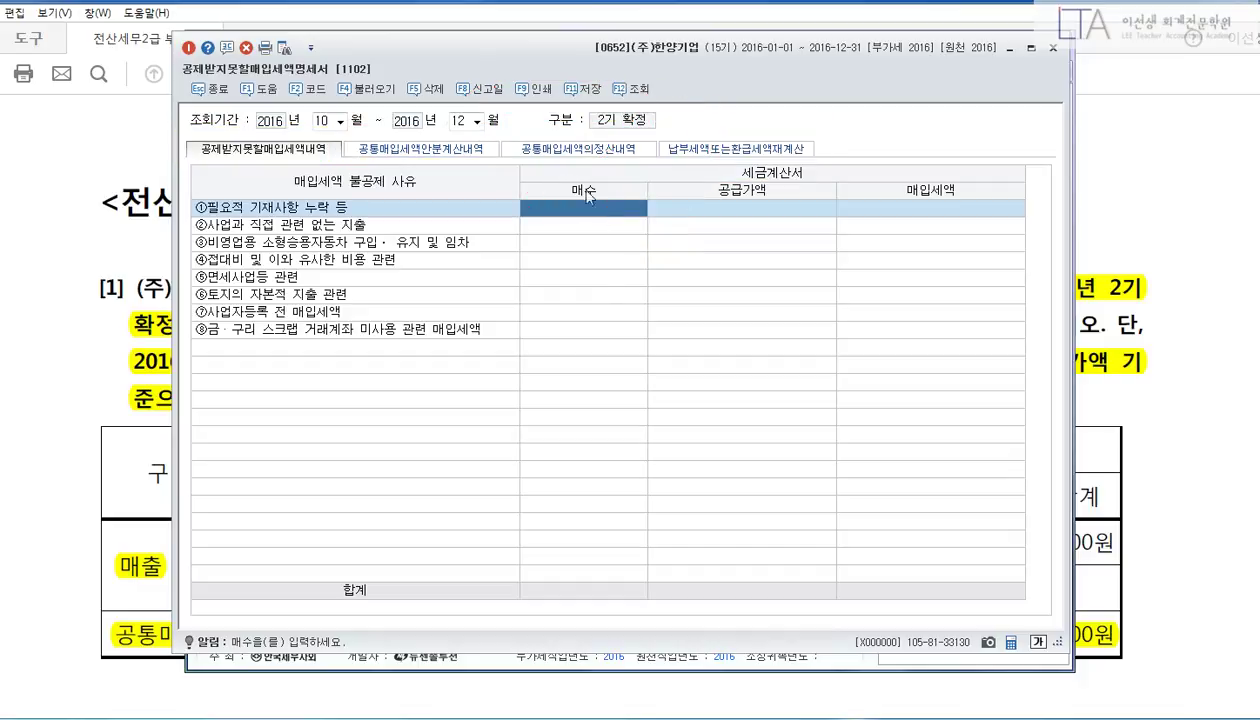
pyautogui.click(575, 150)
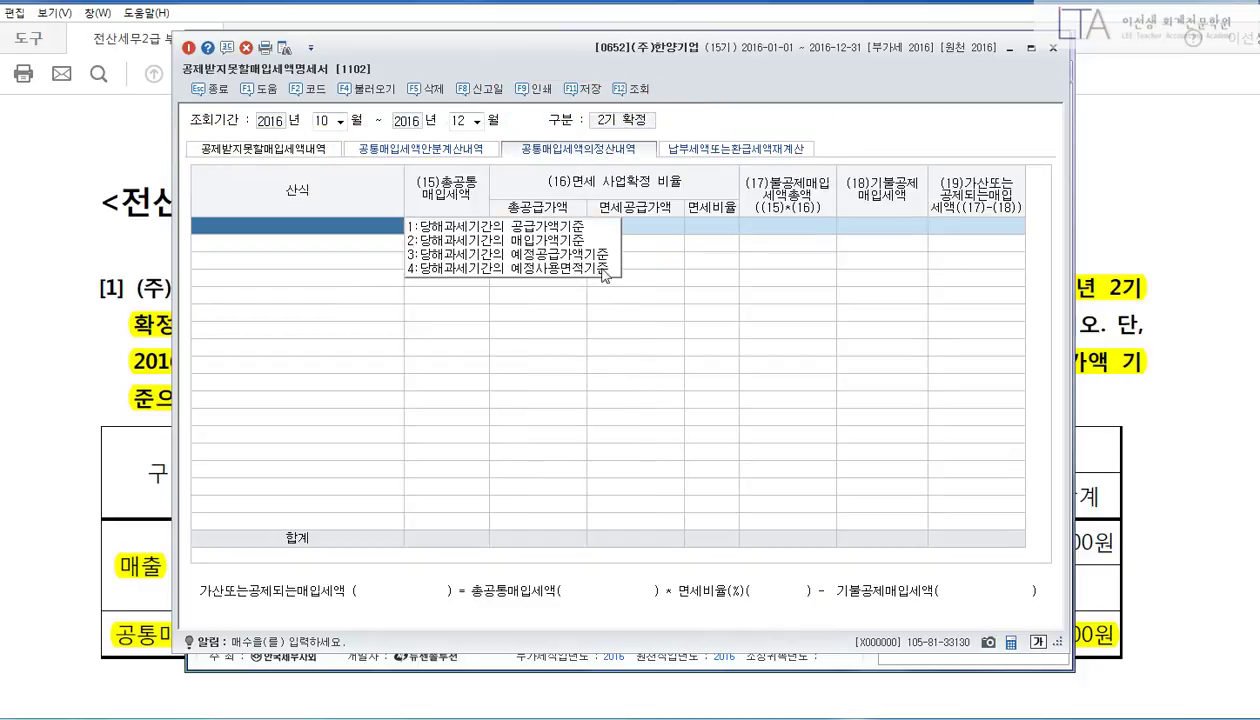
# Step: Check the apportionment basis in the problem, set the formula to 1.당해과세기간의 공급가액기준 and decline loading the slip data
pyautogui.click(1158, 306)
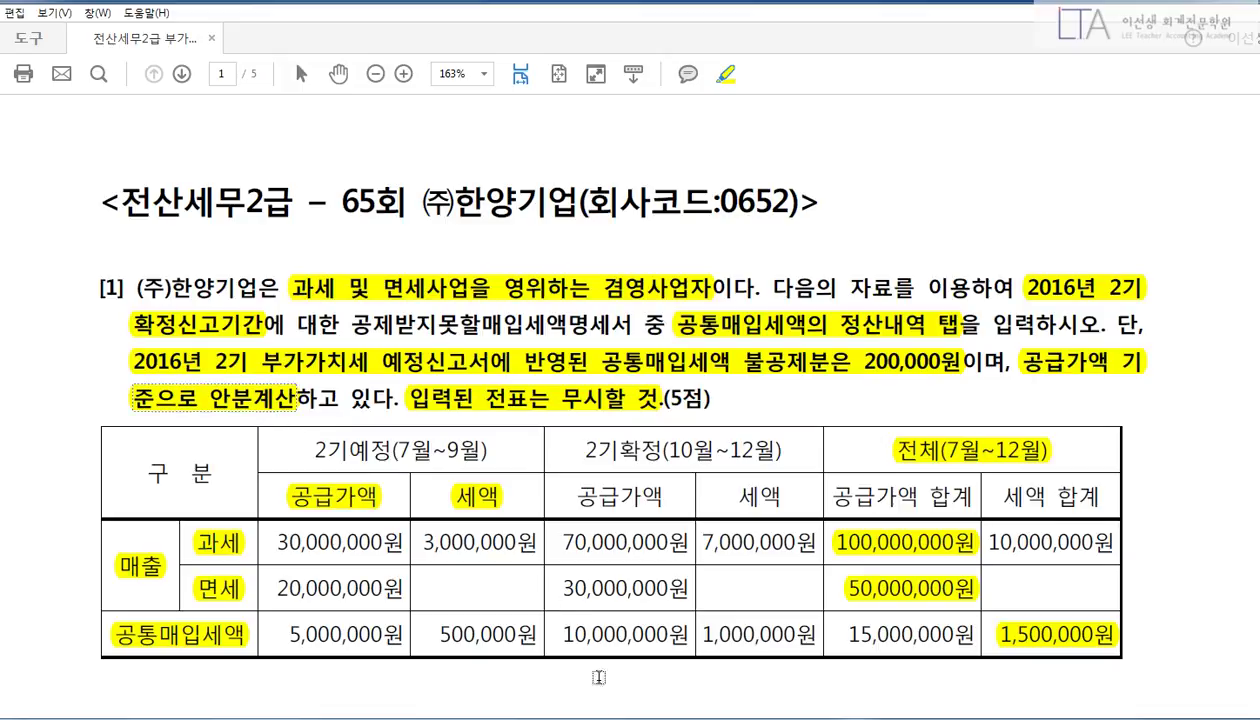
pyautogui.click(620, 718)
pyautogui.click(474, 231)
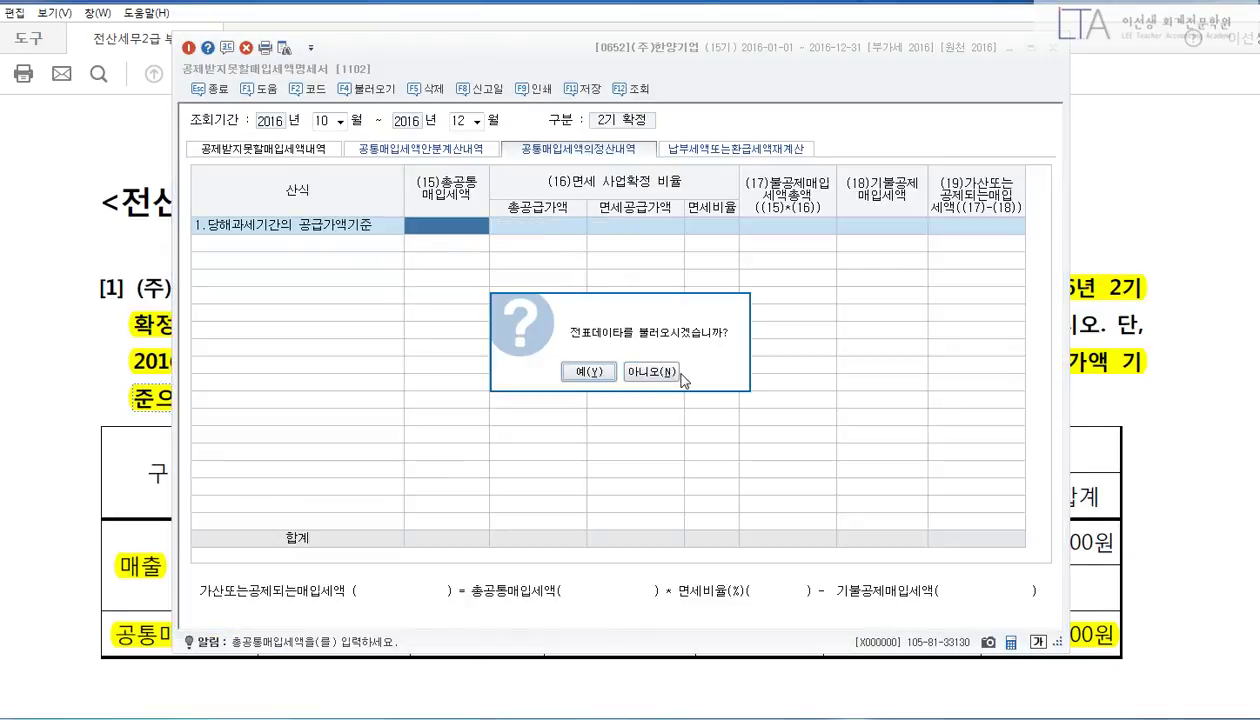
pyautogui.click(652, 371)
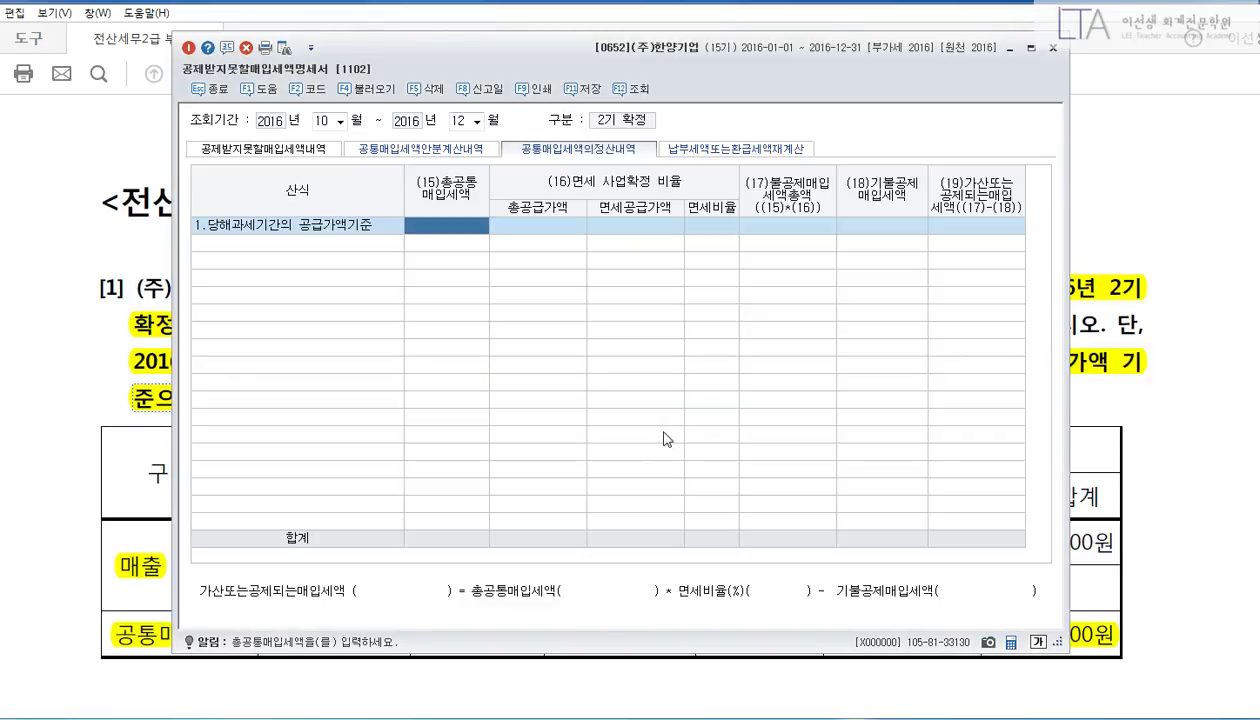
# Step: Enter 1,500,000 as 총공통매입세액 and 150,000,000 as 총공급가액 in the settlement row
pyautogui.write('1500000')
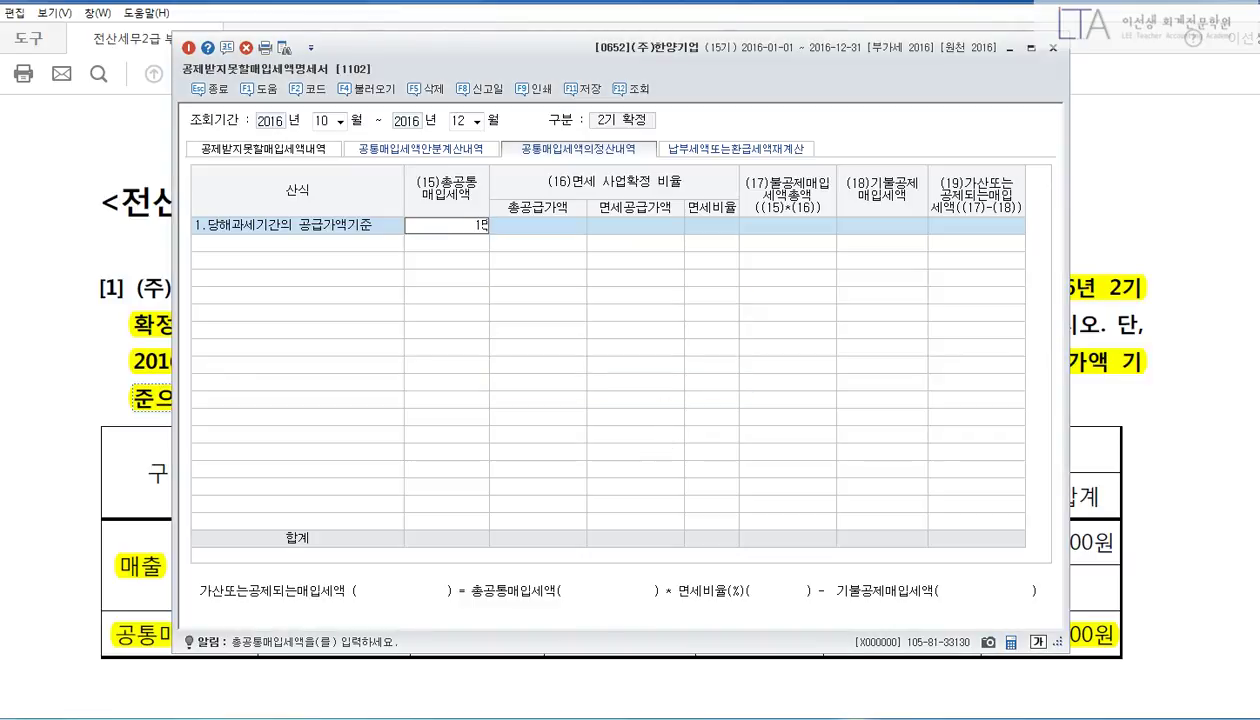
pyautogui.press('Return')
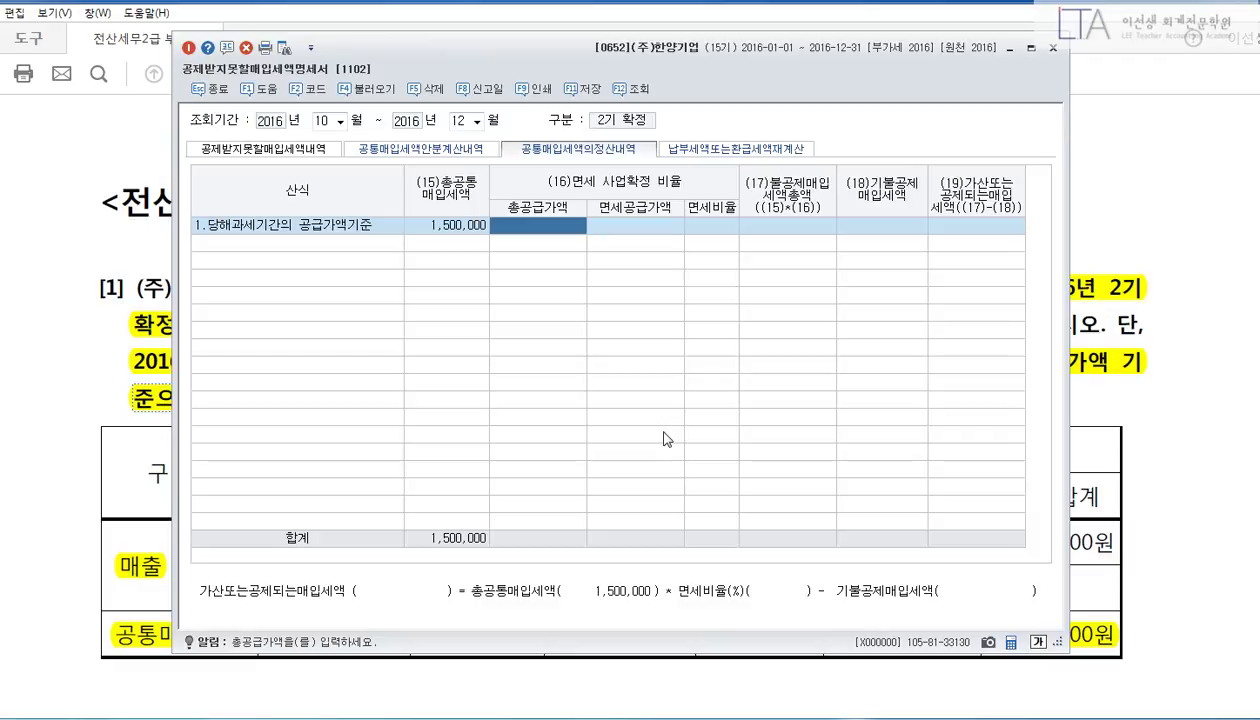
pyautogui.write('150000000')
pyautogui.press('Return')
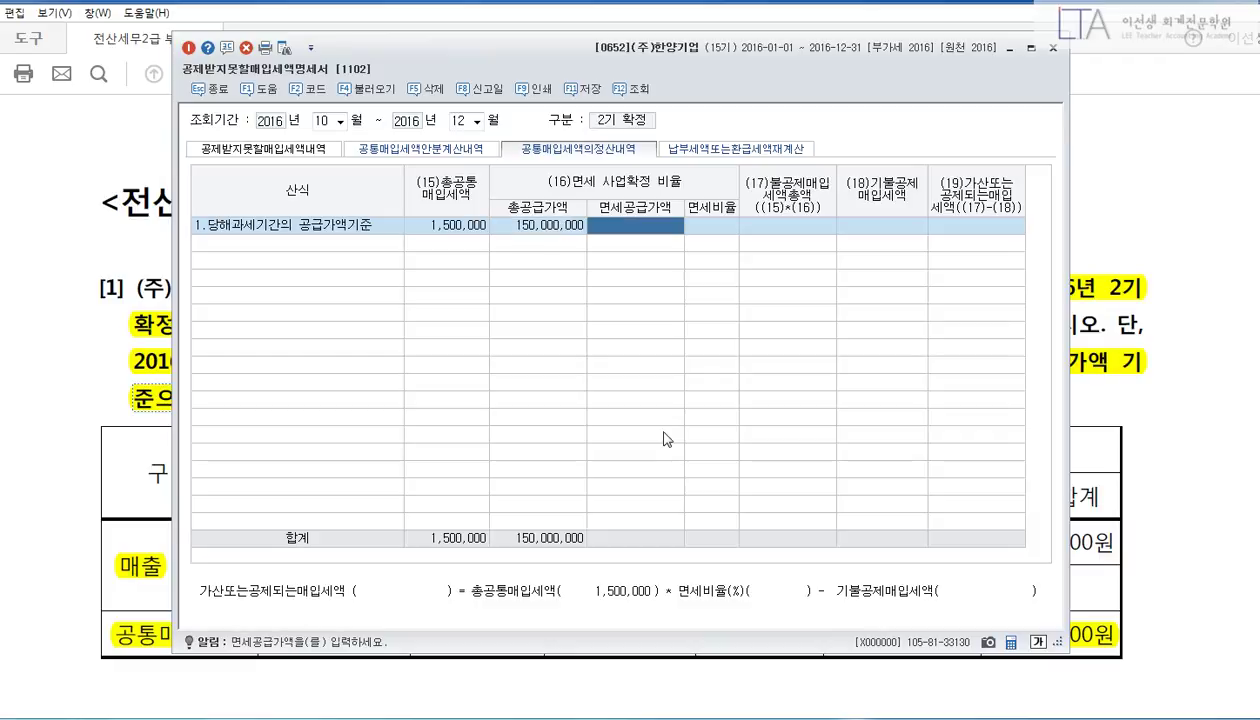
# Step: Check the 전체(7월~12월) amounts in the problem's table and enter 50,000,000 as 면세공급가액 in the settlement row
pyautogui.click(1090, 414)
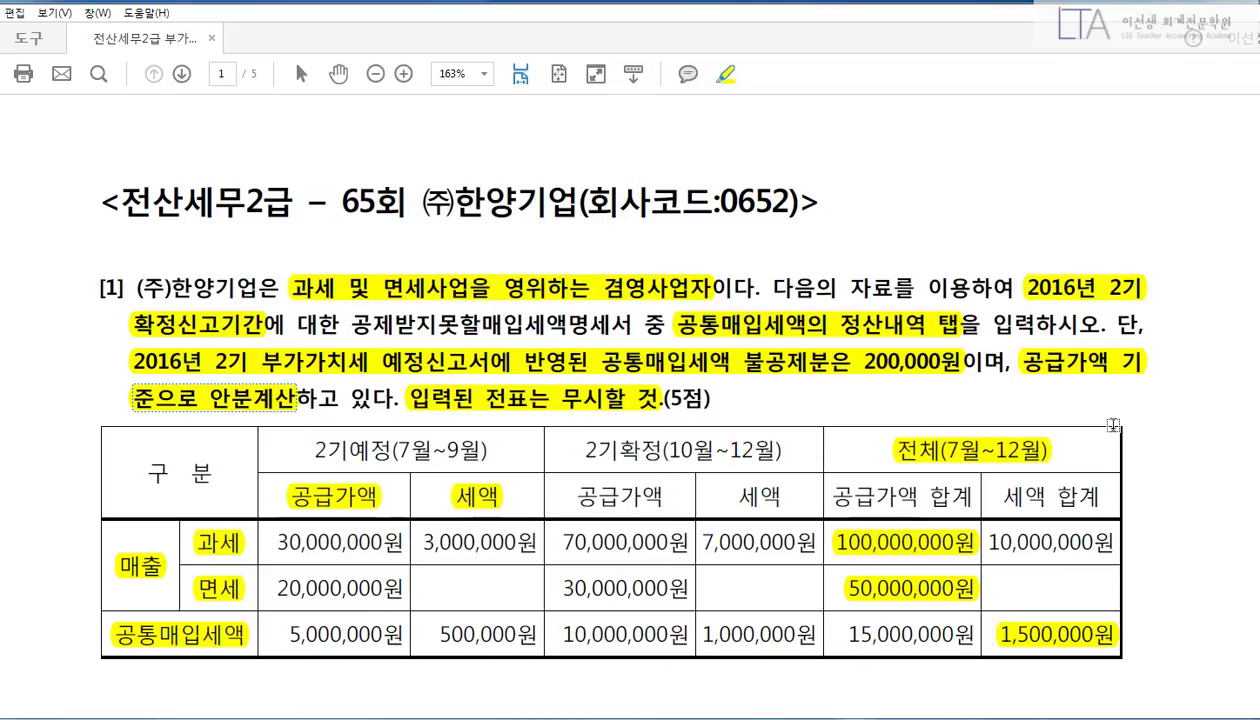
pyautogui.moveTo(846, 417); pyautogui.dragTo(1108, 472)
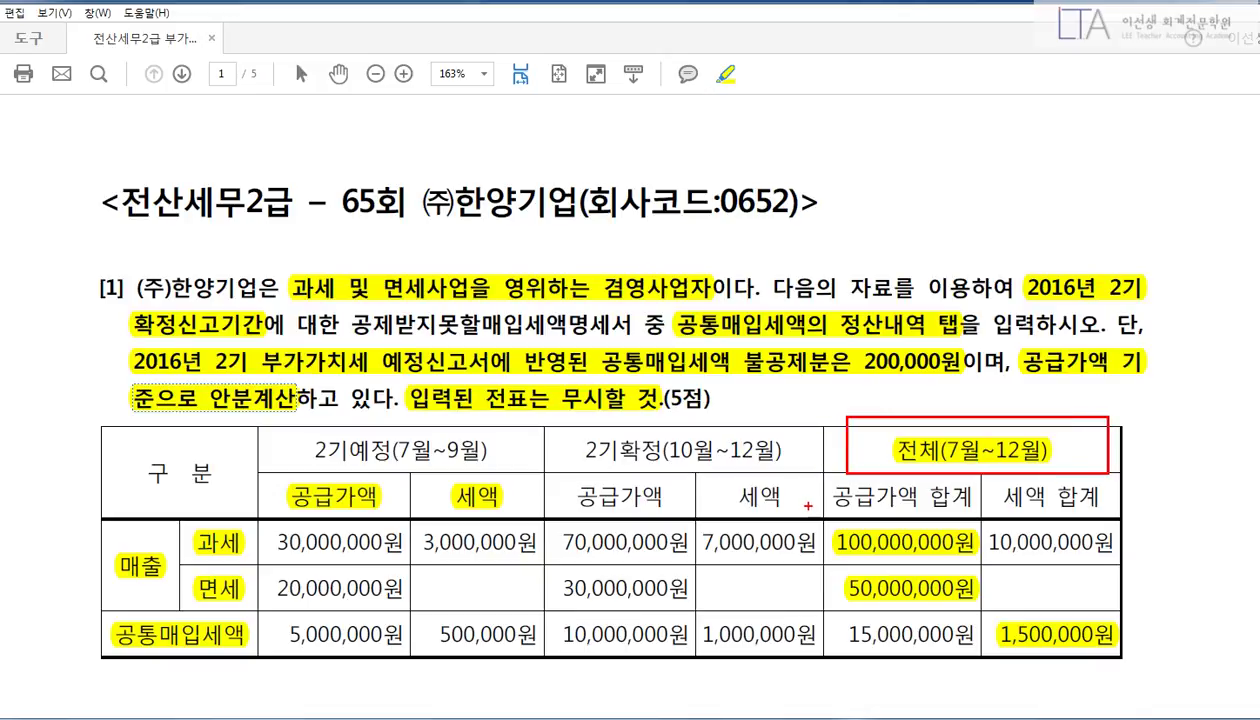
pyautogui.moveTo(819, 506)
pyautogui.mouseDown()
pyautogui.moveTo(1116, 672)
pyautogui.moveTo(1152, 624)
pyautogui.mouseUp()
pyautogui.moveTo(997, 540)
pyautogui.mouseDown()
pyautogui.moveTo(1001, 550)
pyautogui.moveTo(1040, 536)
pyautogui.mouseUp()
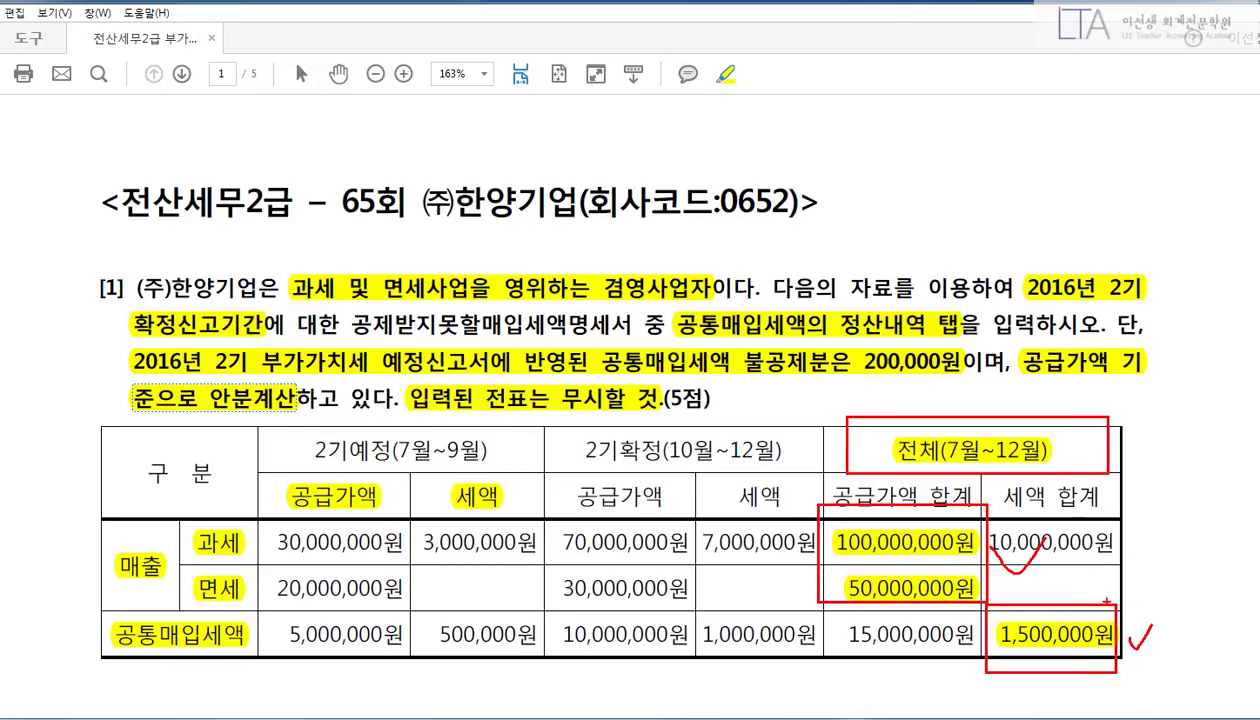
pyautogui.press('Escape')
pyautogui.hotkey('alt', 'Tab')
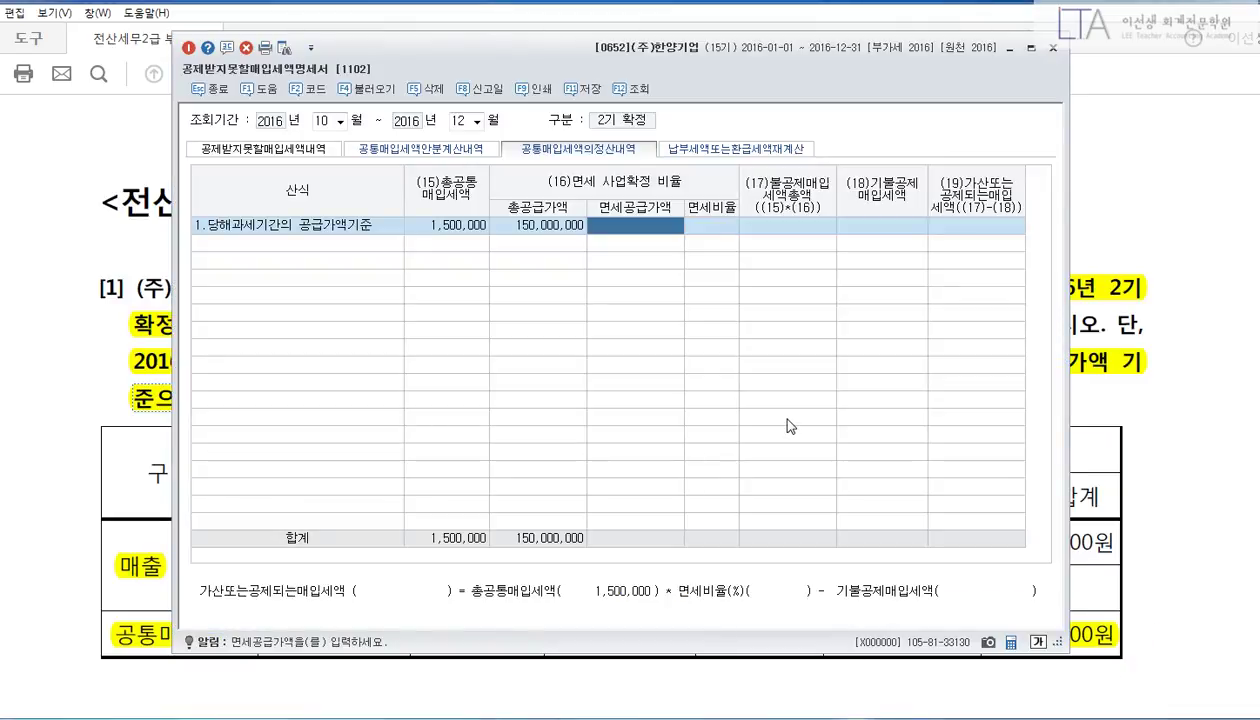
pyautogui.write('50000000')
pyautogui.press('Return')
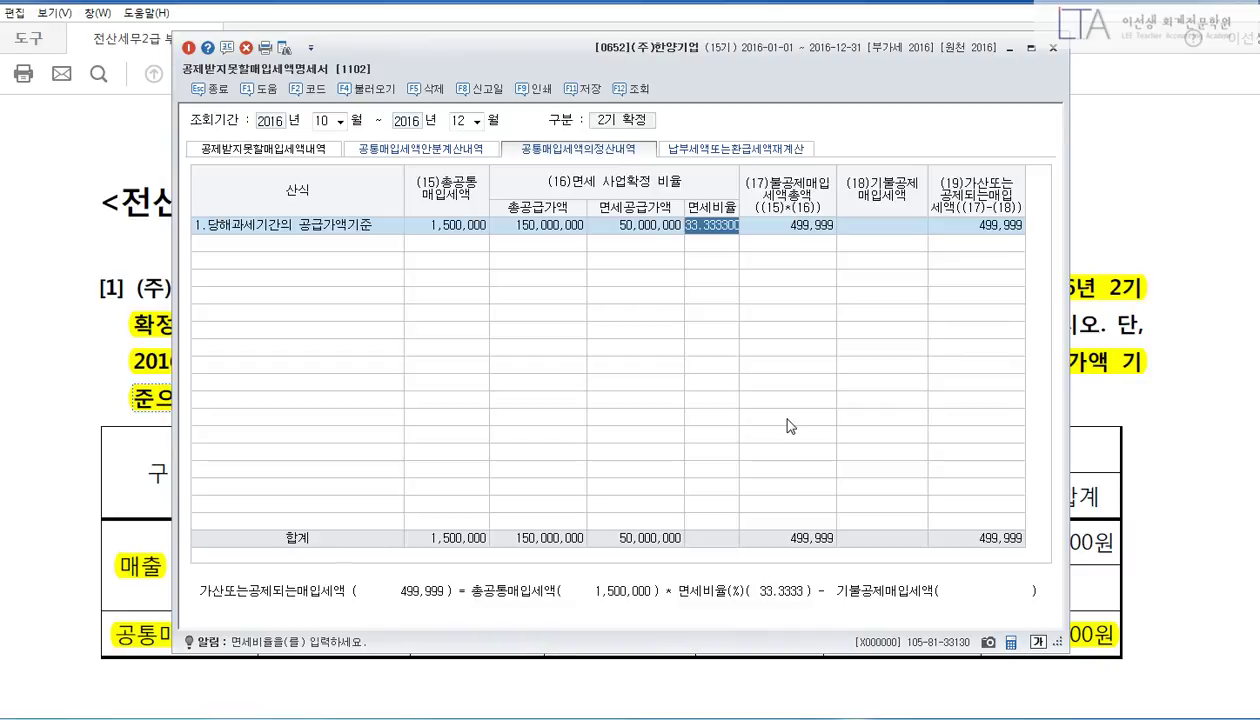
# Step: Accept the calculated exempt ratio, check the preliminary return's non-deductible amount in the problem, and enter 200,000 as 기불공제매입세액
pyautogui.press('Return')
pyautogui.press('Return')
pyautogui.hotkey('alt', 'Tab')
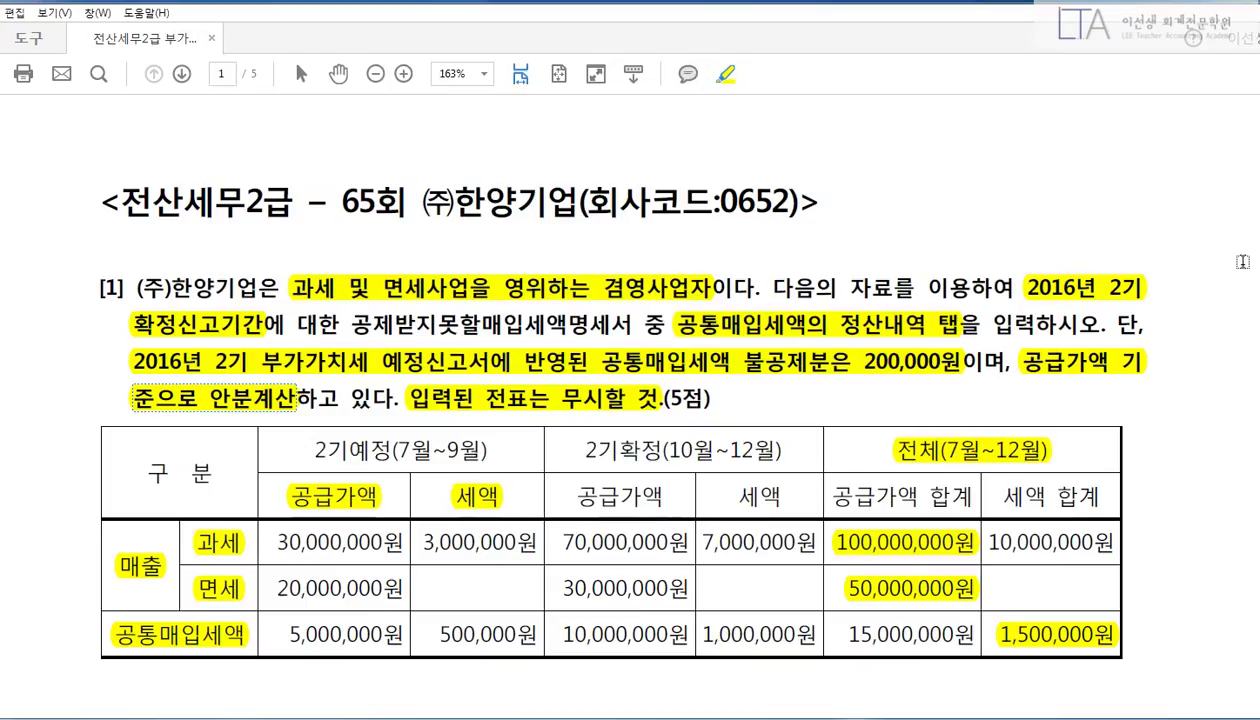
pyautogui.moveTo(589, 340); pyautogui.dragTo(981, 390)
pyautogui.hotkey('alt', 'Tab')
pyautogui.write('200000')
pyautogui.press('Return')
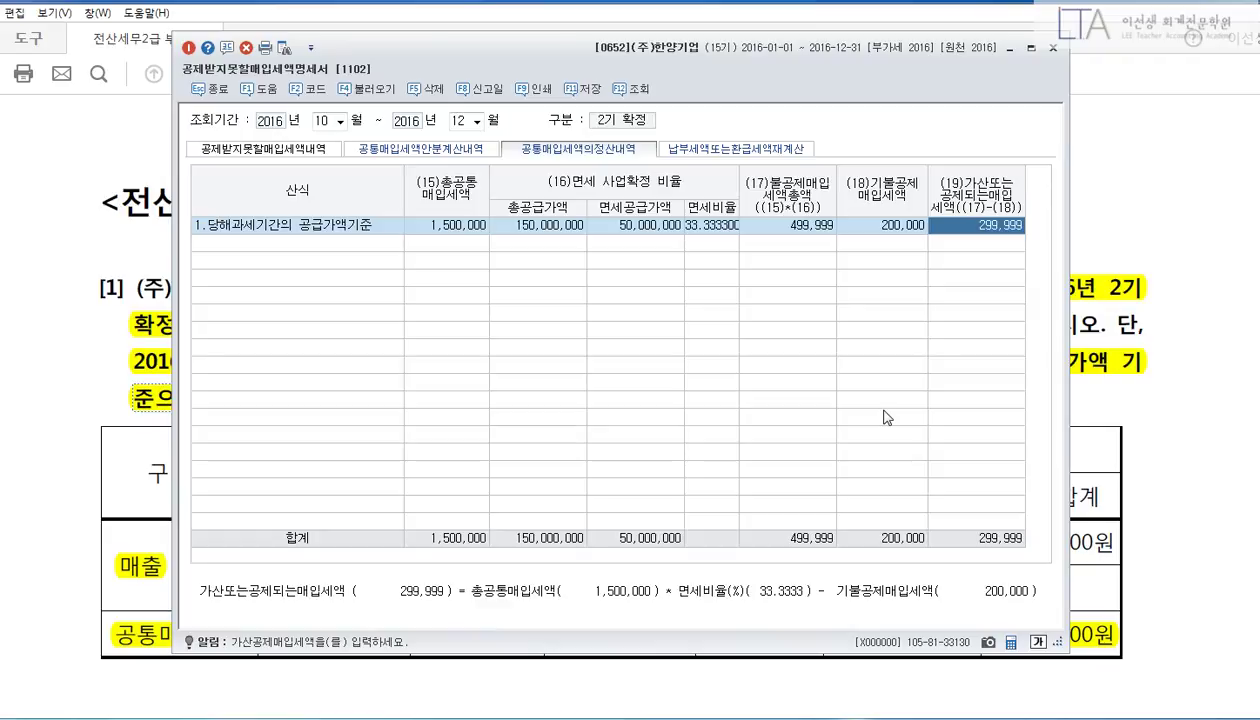
# Step: Examine the calculation formula below the table and its 가산또는공제되는매입세액 result
pyautogui.moveTo(189, 564)
pyautogui.mouseDown()
pyautogui.moveTo(807, 626)
pyautogui.moveTo(1057, 625)
pyautogui.mouseUp()
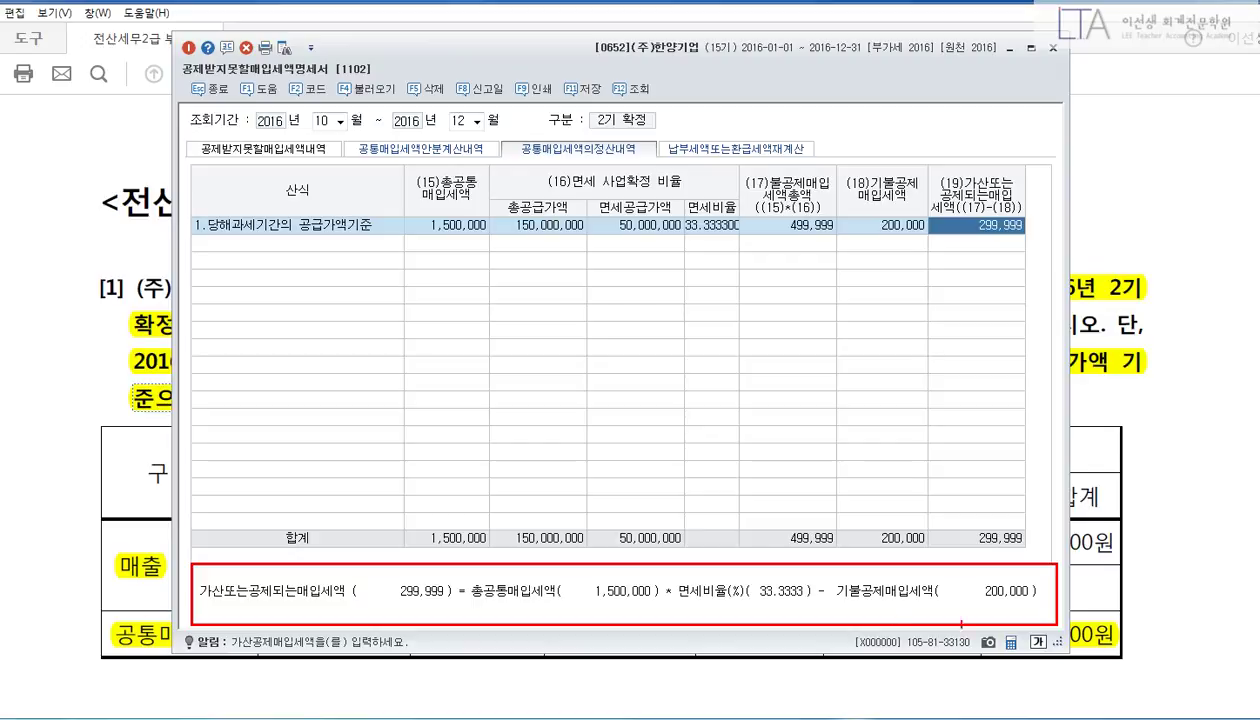
pyautogui.moveTo(366, 549); pyautogui.dragTo(457, 632)
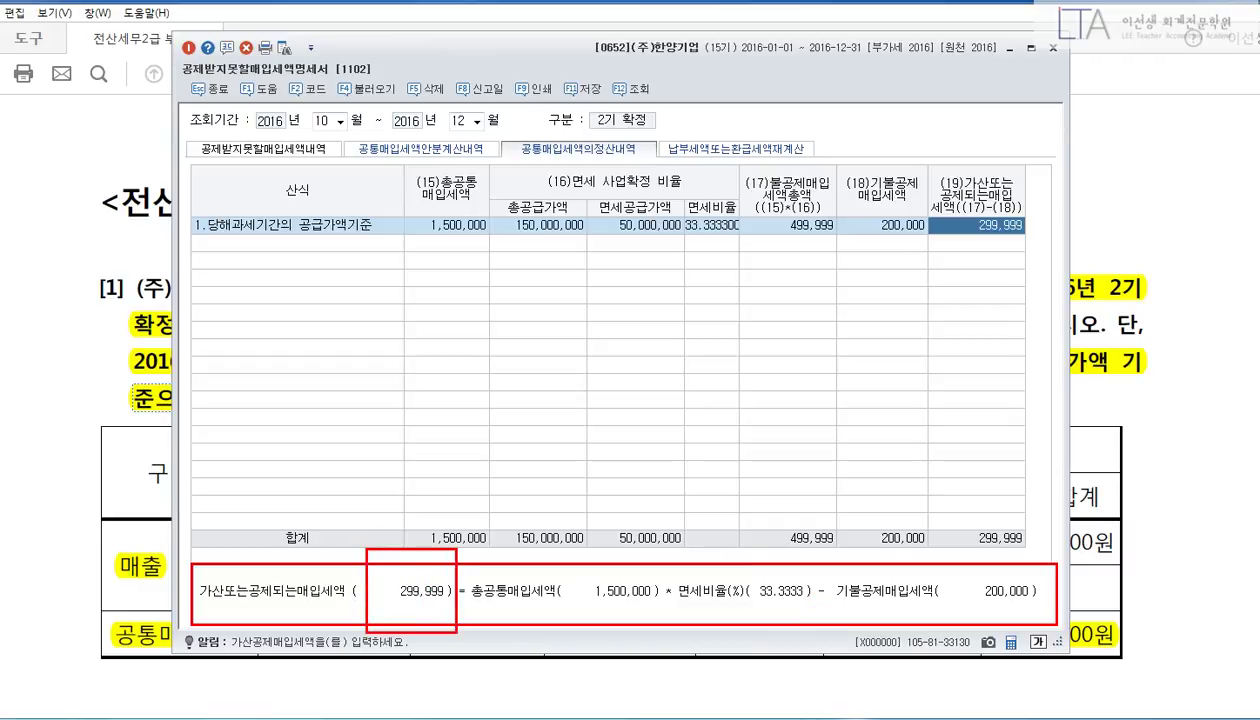
# Step: Save the 공제받지못할매입세액명세서 with its completed 공통매입세액의정산내역 row
pyautogui.moveTo(364, 571); pyautogui.dragTo(385, 568)
pyautogui.press('Escape')
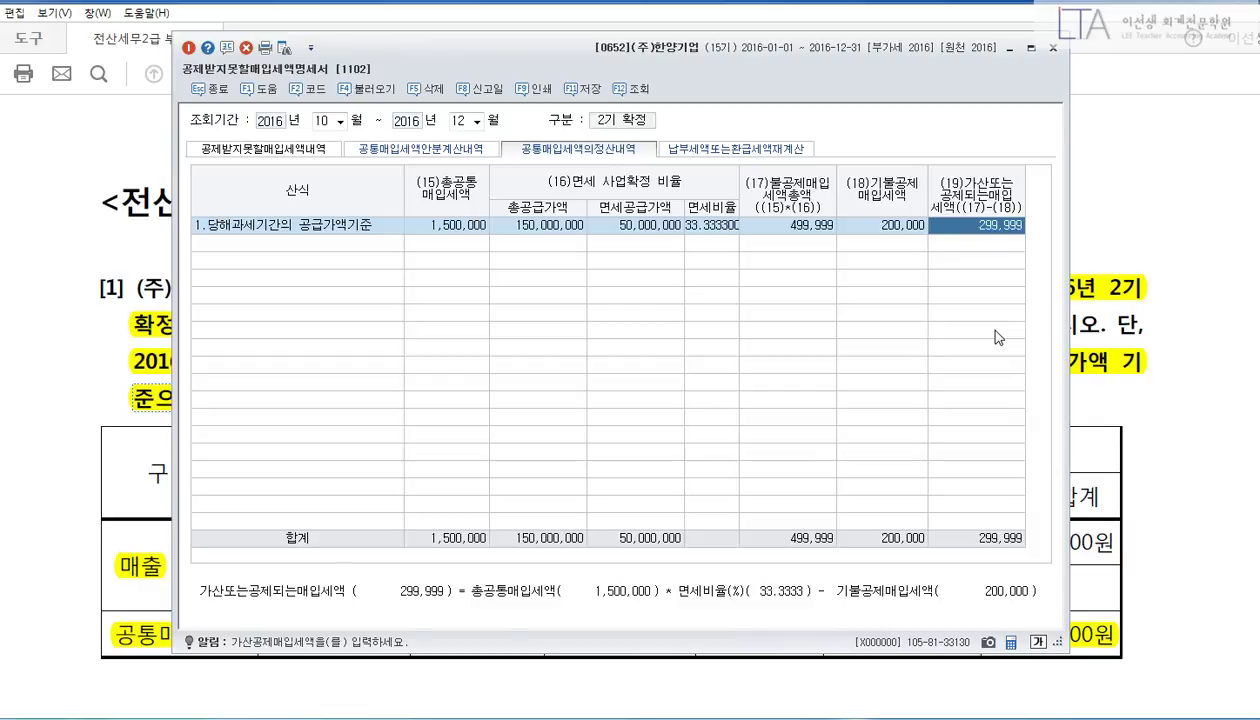
pyautogui.click(563, 92)
# Step: Search the program's menus for ㅂㄱㄱㅊ and open 부가가치세신고서
pyautogui.hotkey('ctrl', 'f')
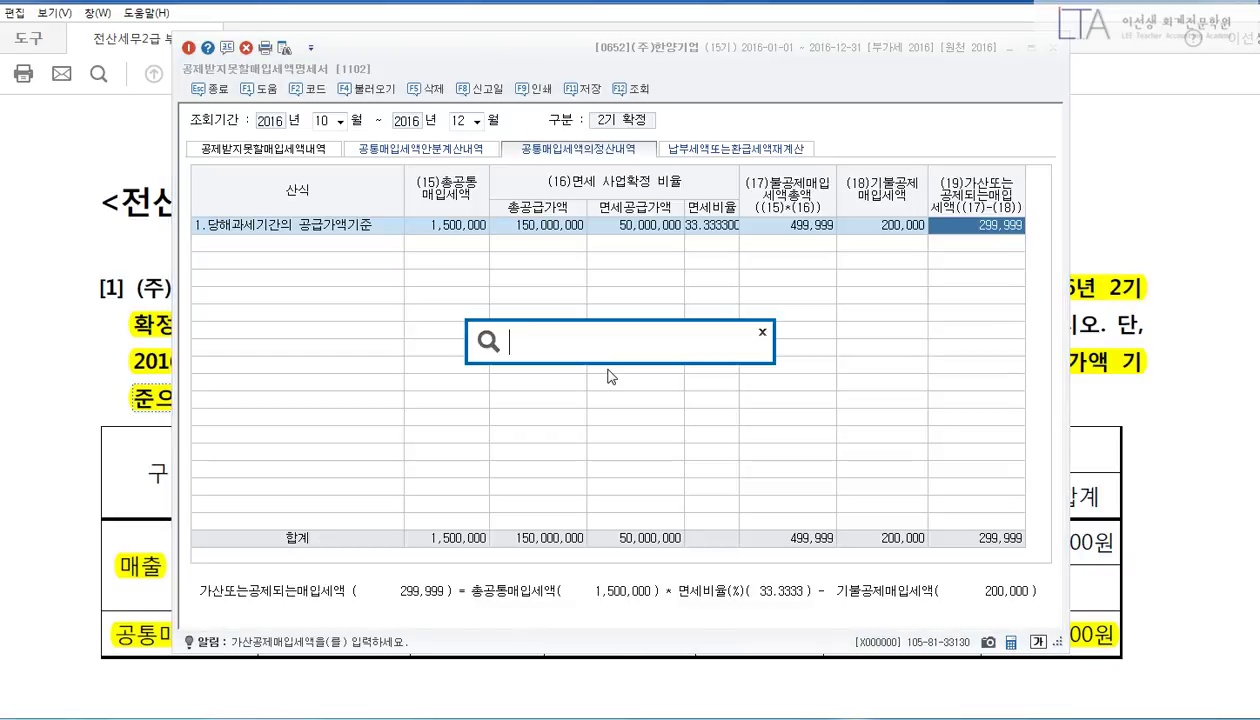
pyautogui.write('ㅂㄱㄱㅊ')
pyautogui.press('Return')
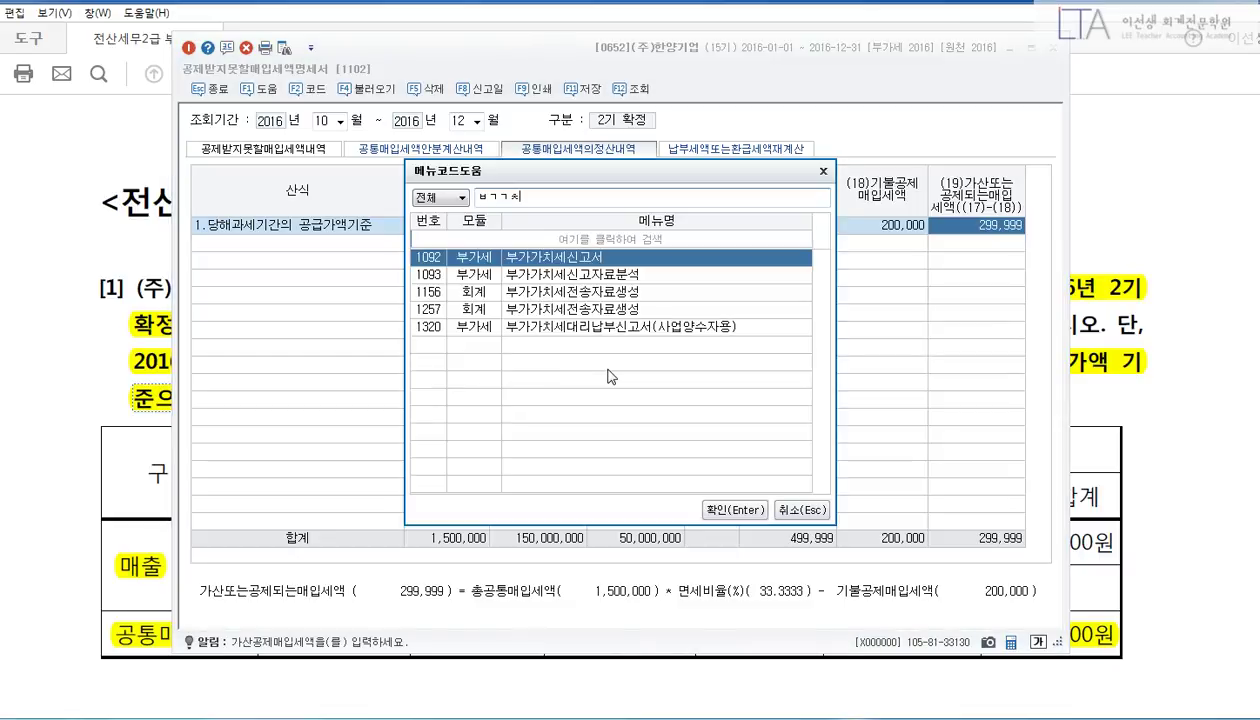
pyautogui.press('Return')
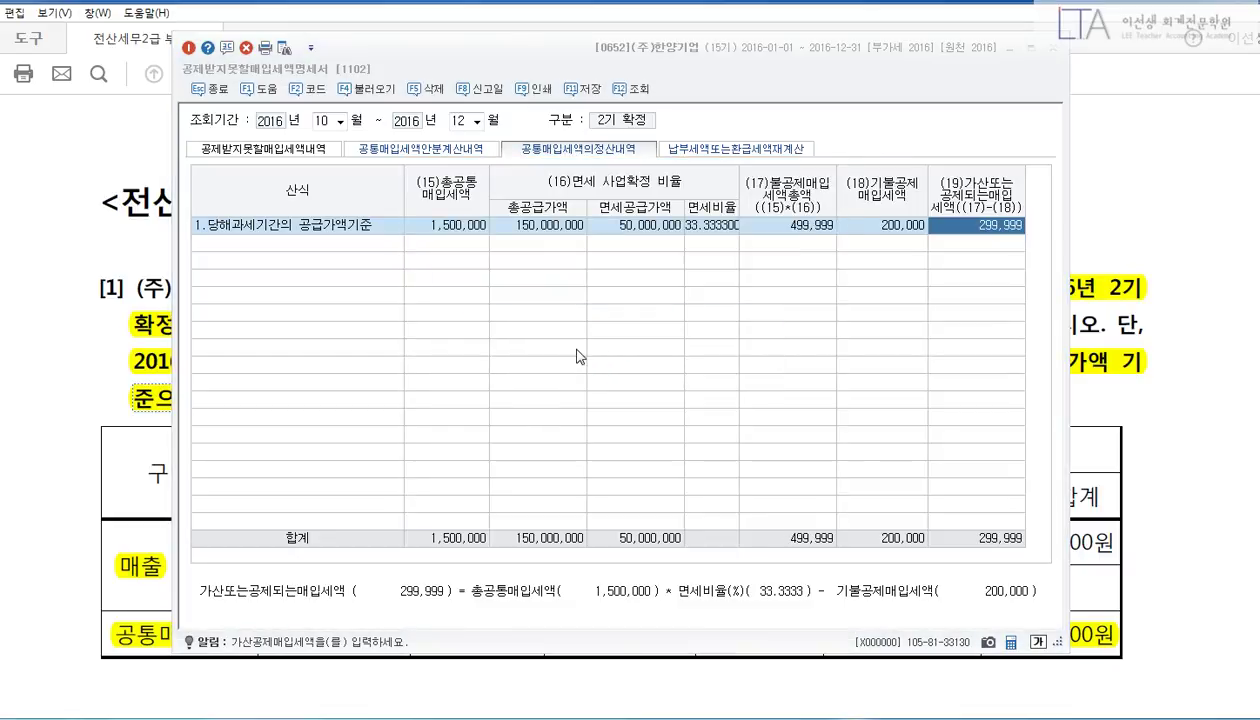
# Step: Query the VAT return for October 1 to December 31, 2016 as 정기신고, declining to load previously saved data
pyautogui.press('Return')
pyautogui.press('Return')
pyautogui.press('Return')
pyautogui.press('Return')
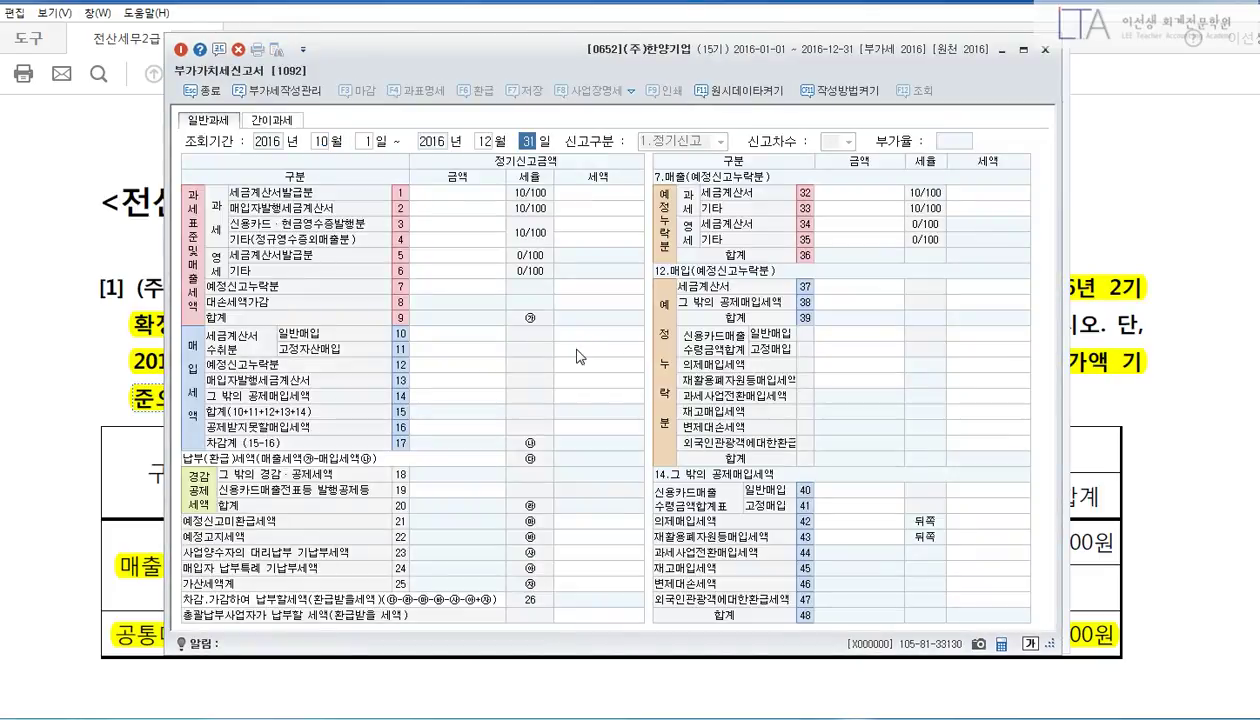
pyautogui.press('Return')
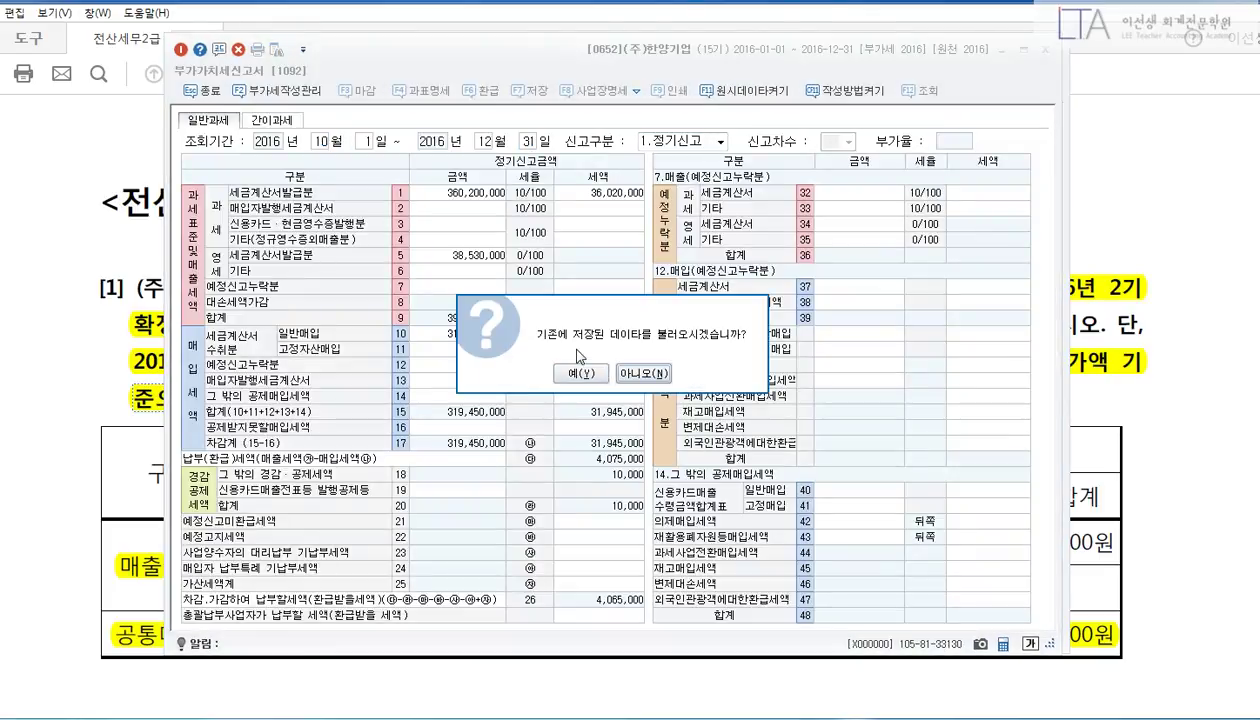
pyautogui.press('Return')
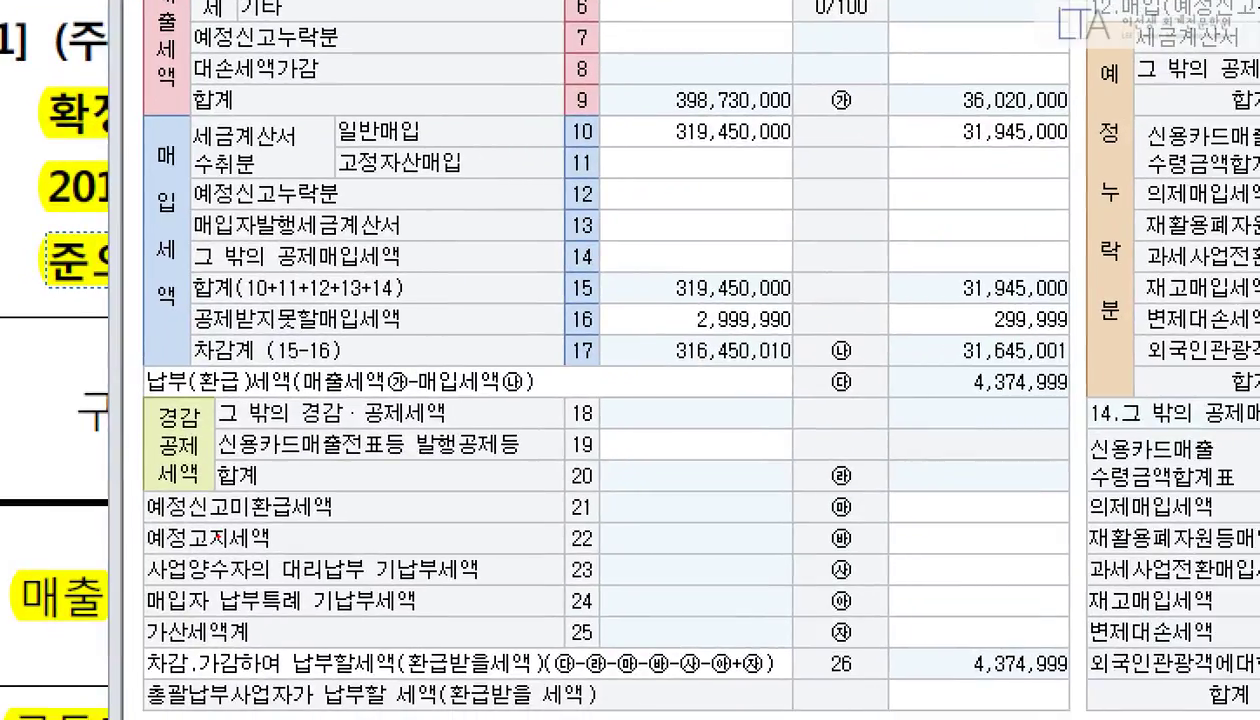
# Step: Examine line 16 공제받지못할매입세액 and its 공통매입세액면세등사업분 breakdown in the return
pyautogui.moveTo(177, 270)
pyautogui.mouseDown()
pyautogui.moveTo(605, 352)
pyautogui.moveTo(1140, 346)
pyautogui.moveTo(1160, 430)
pyautogui.mouseUp()
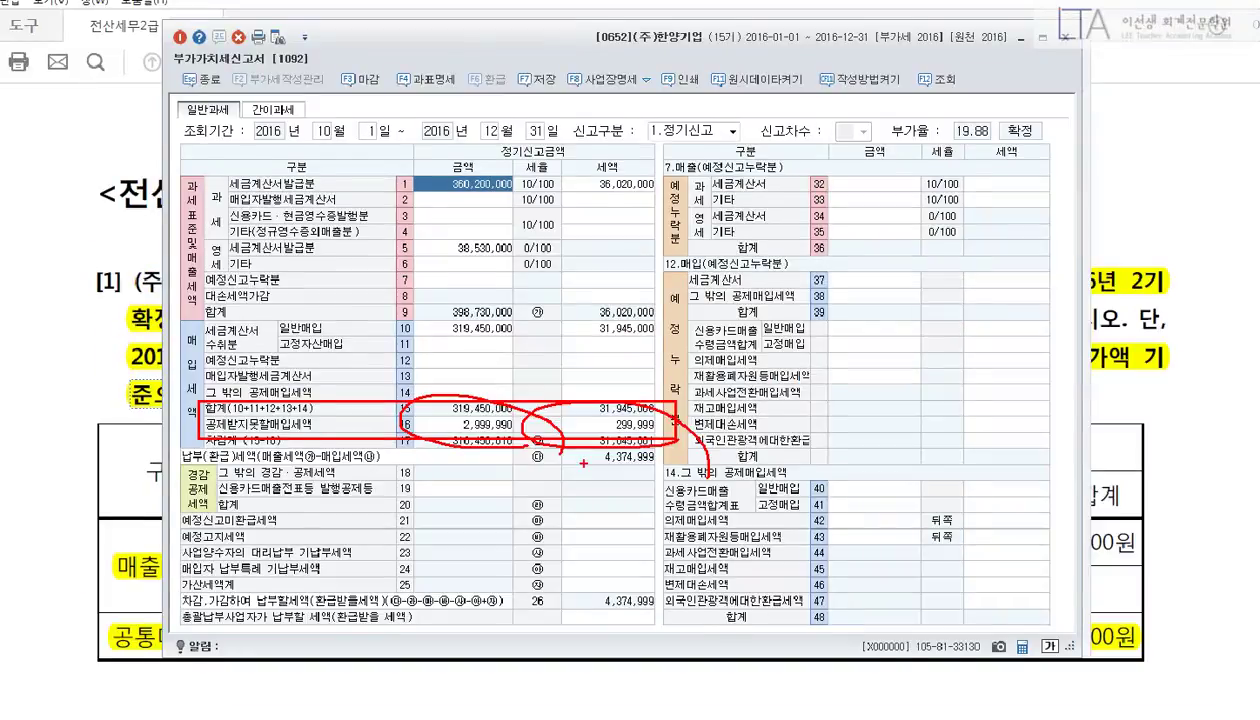
pyautogui.press('Escape')
pyautogui.click(580, 426)
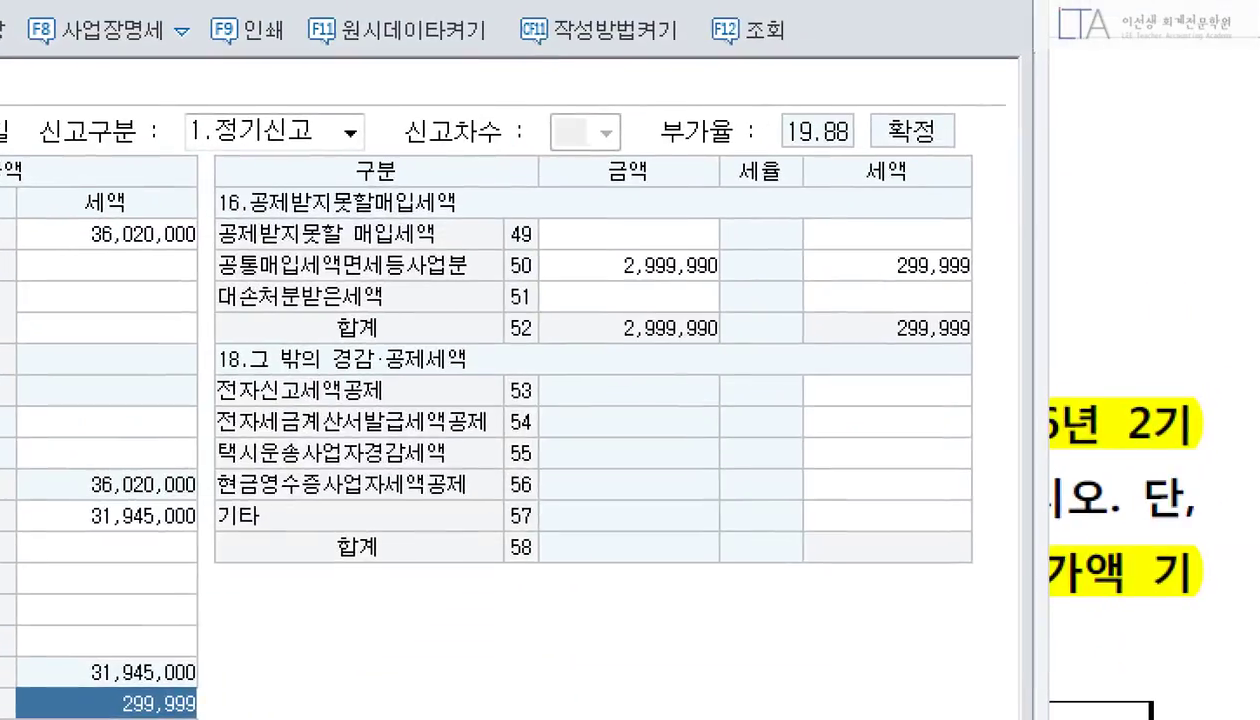
pyautogui.moveTo(197, 240)
pyautogui.mouseDown()
pyautogui.moveTo(570, 261)
pyautogui.moveTo(924, 302)
pyautogui.moveTo(1030, 293)
pyautogui.mouseUp()
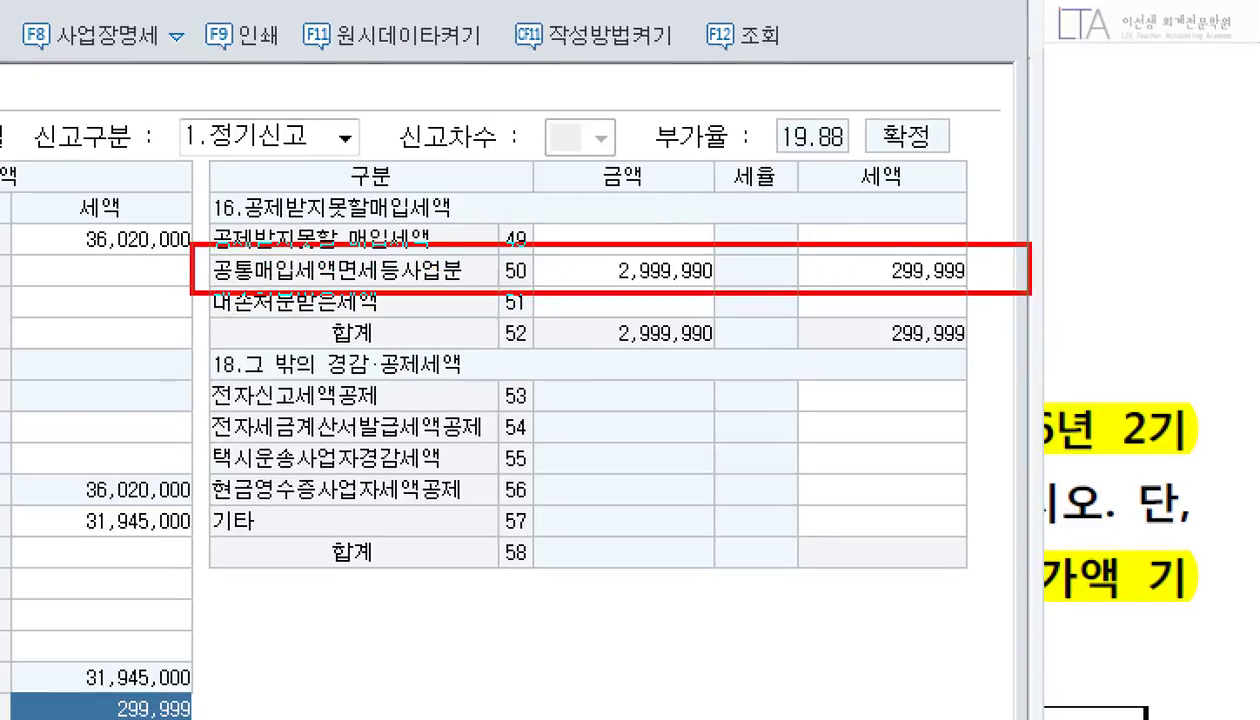
pyautogui.moveTo(996, 242); pyautogui.dragTo(1044, 243)
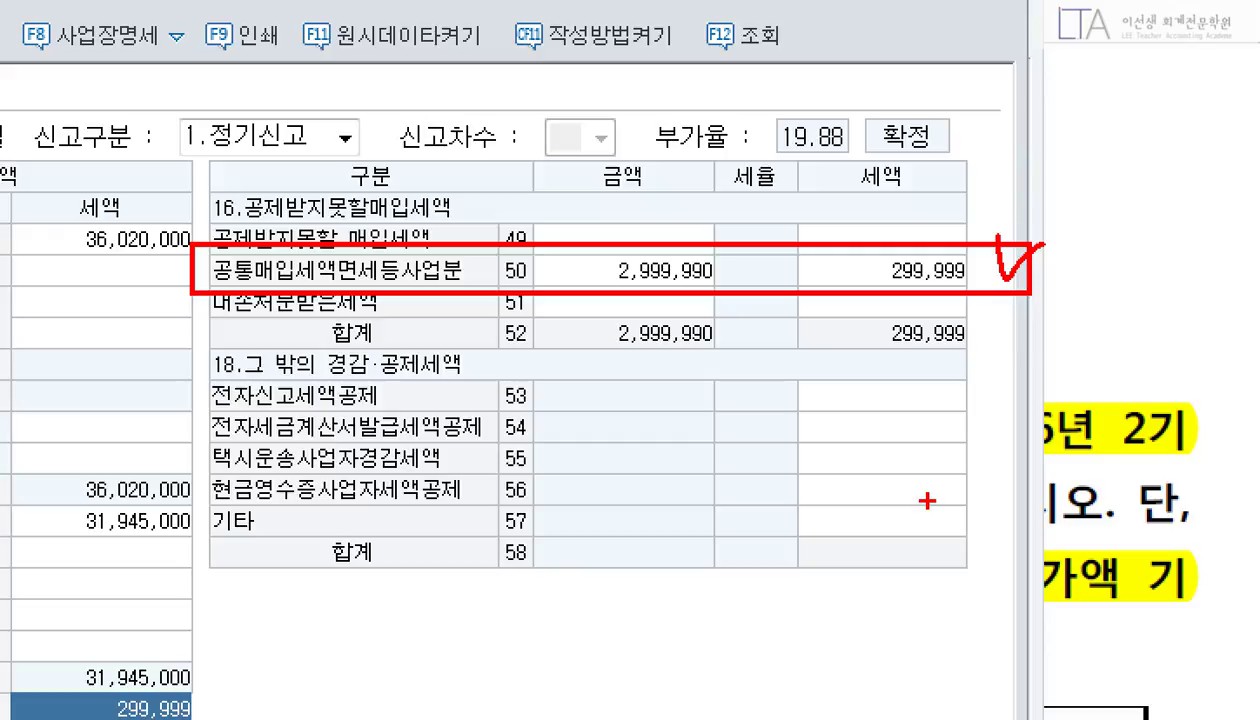
pyautogui.press('Escape')
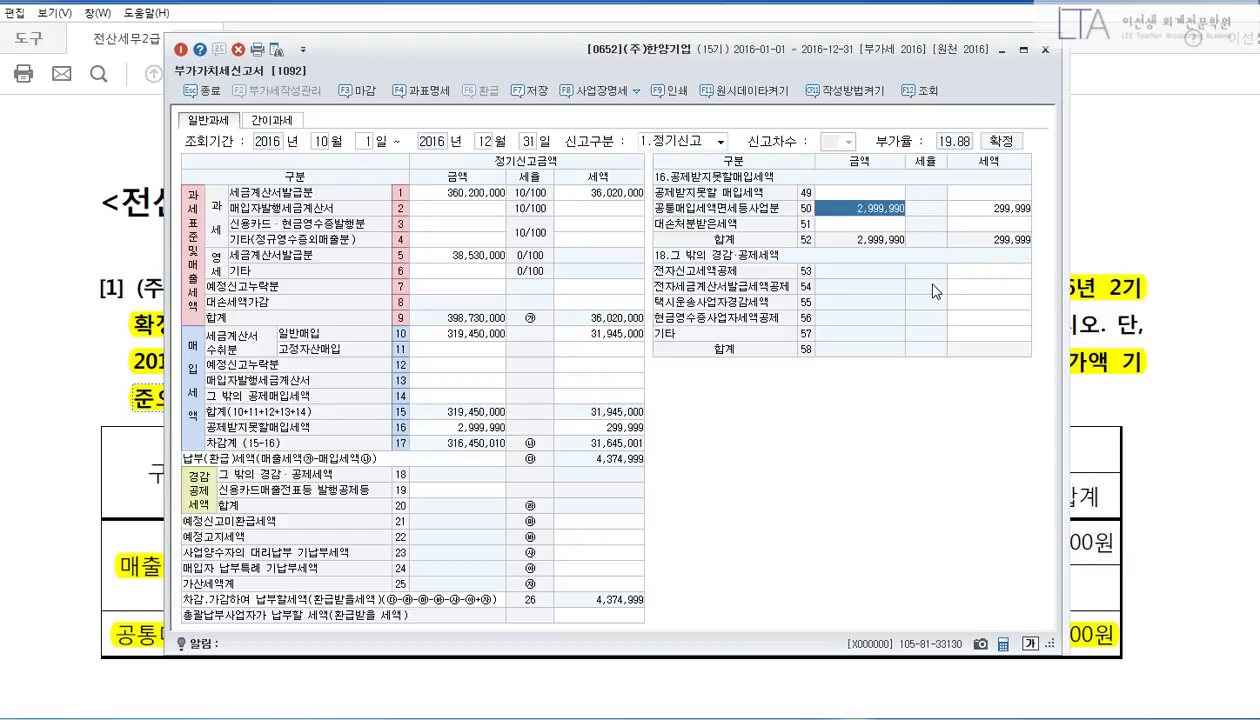
# Step: Close the VAT return without saving its data, and close the 공제받지못할매입세액명세서
pyautogui.press('Escape')
pyautogui.press('Escape')
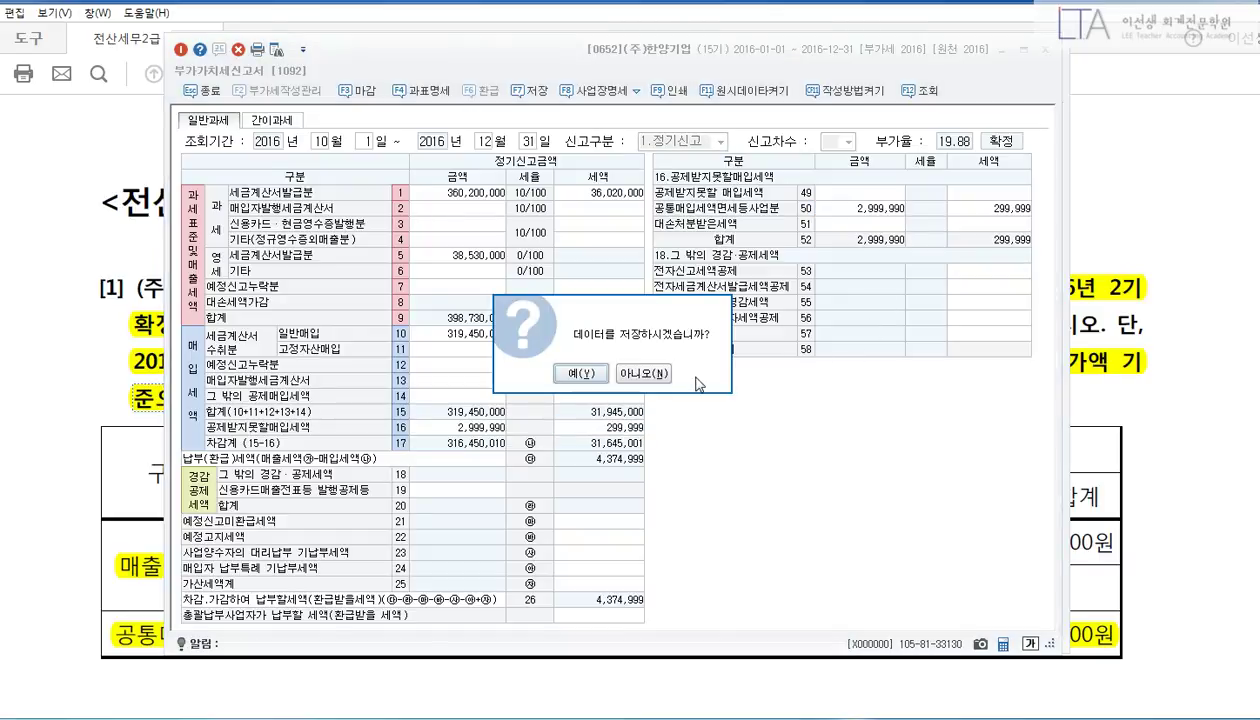
pyautogui.click(645, 368)
pyautogui.click(1045, 50)
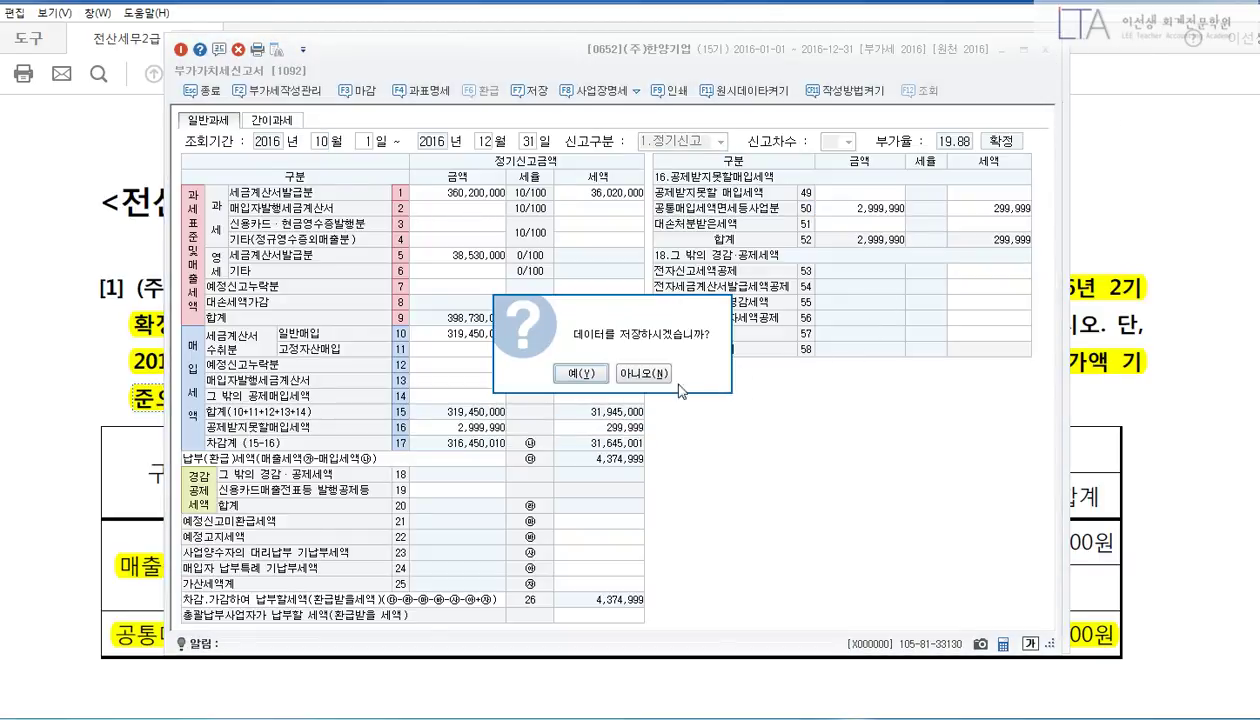
pyautogui.click(640, 368)
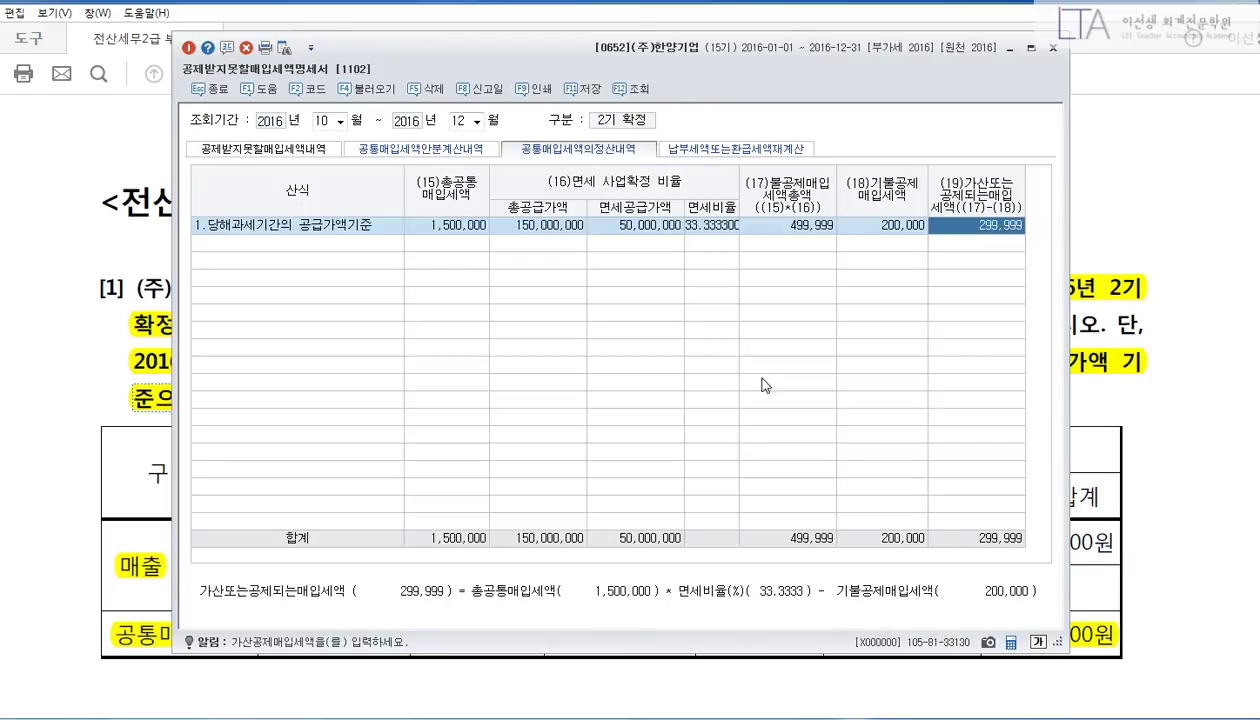
pyautogui.click(1052, 47)
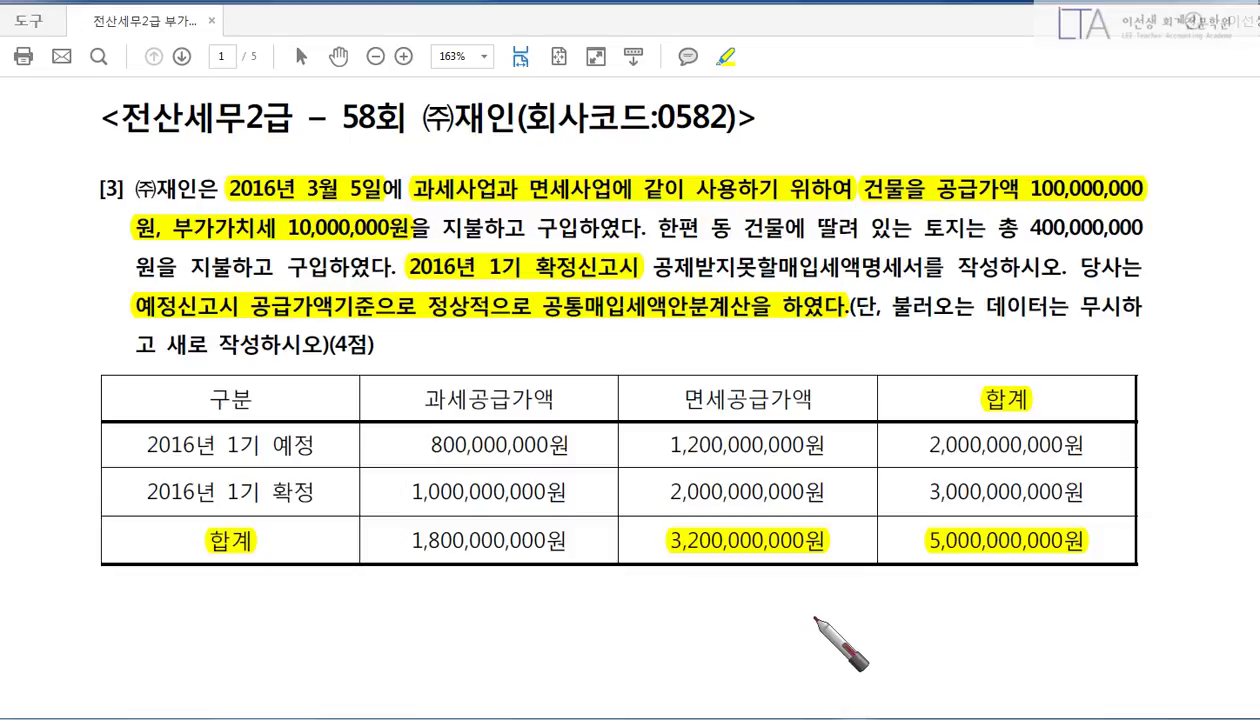
# Step: Read the ㈜재인 problem's building price and VAT, and strike out the land purchase from the calculation
pyautogui.moveTo(845, 210)
pyautogui.mouseDown()
pyautogui.moveTo(882, 145)
pyautogui.moveTo(862, 200)
pyautogui.moveTo(1070, 203)
pyautogui.mouseUp()
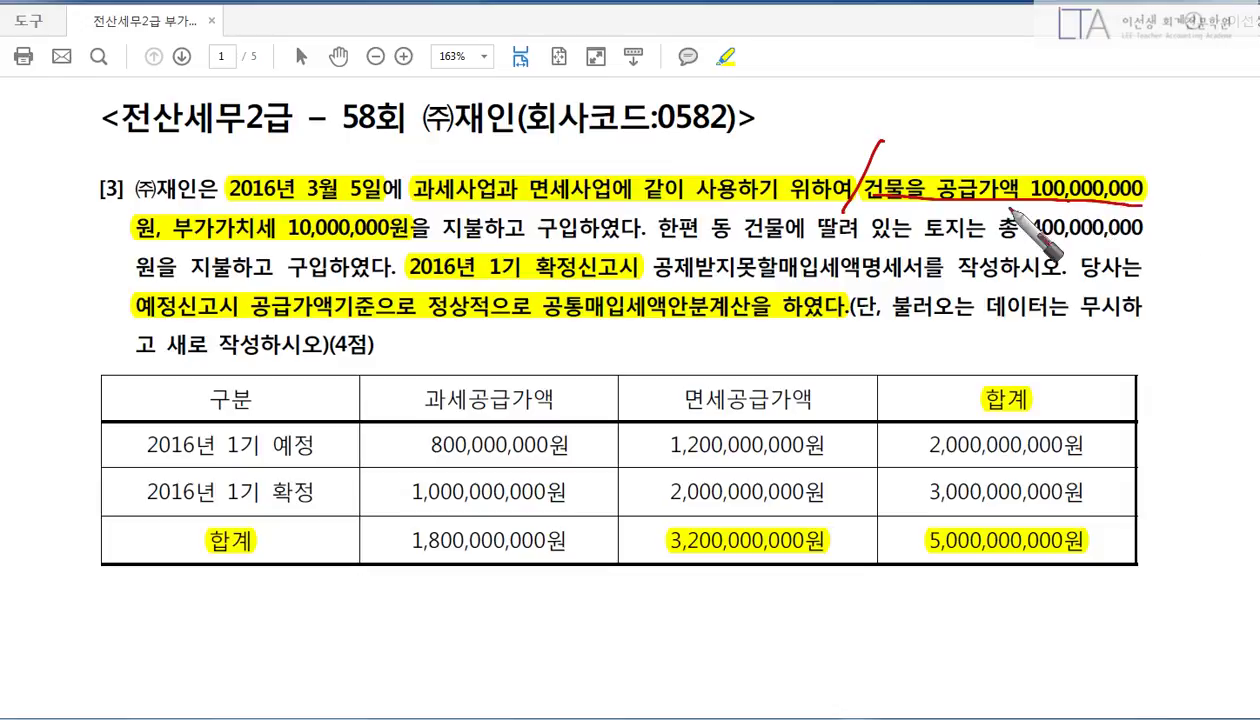
pyautogui.moveTo(133, 240); pyautogui.dragTo(410, 240)
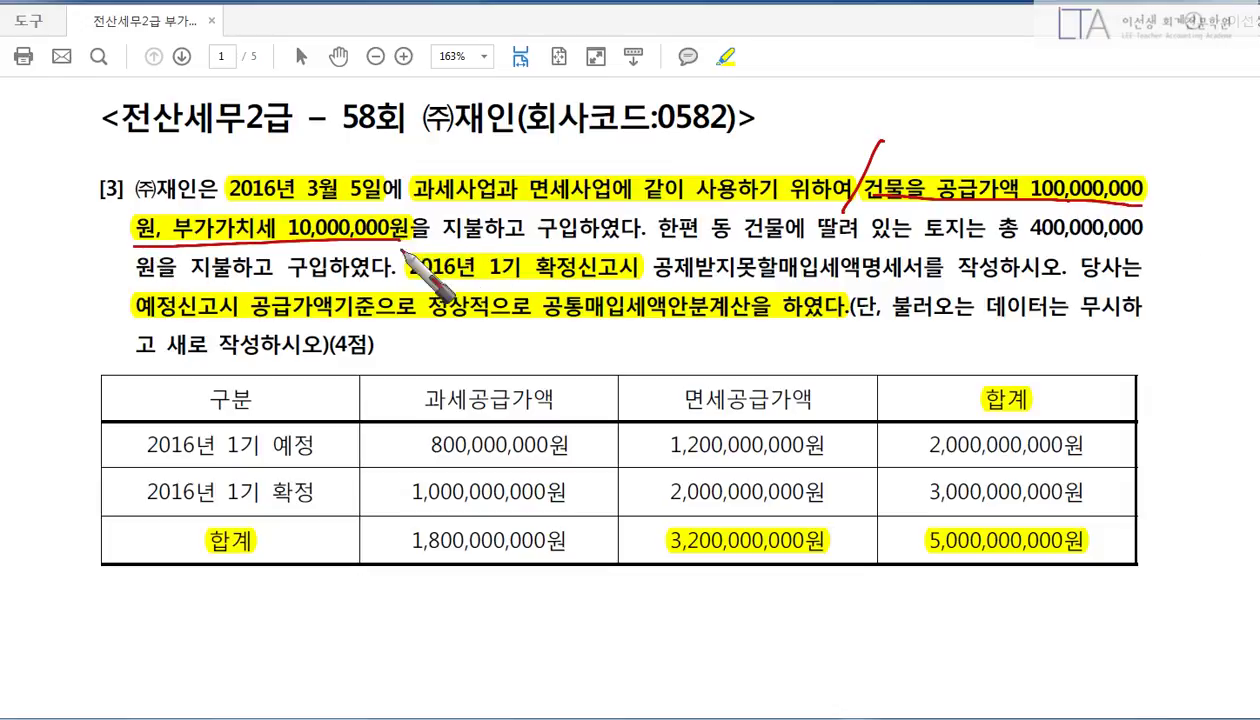
pyautogui.moveTo(183, 192); pyautogui.dragTo(158, 263)
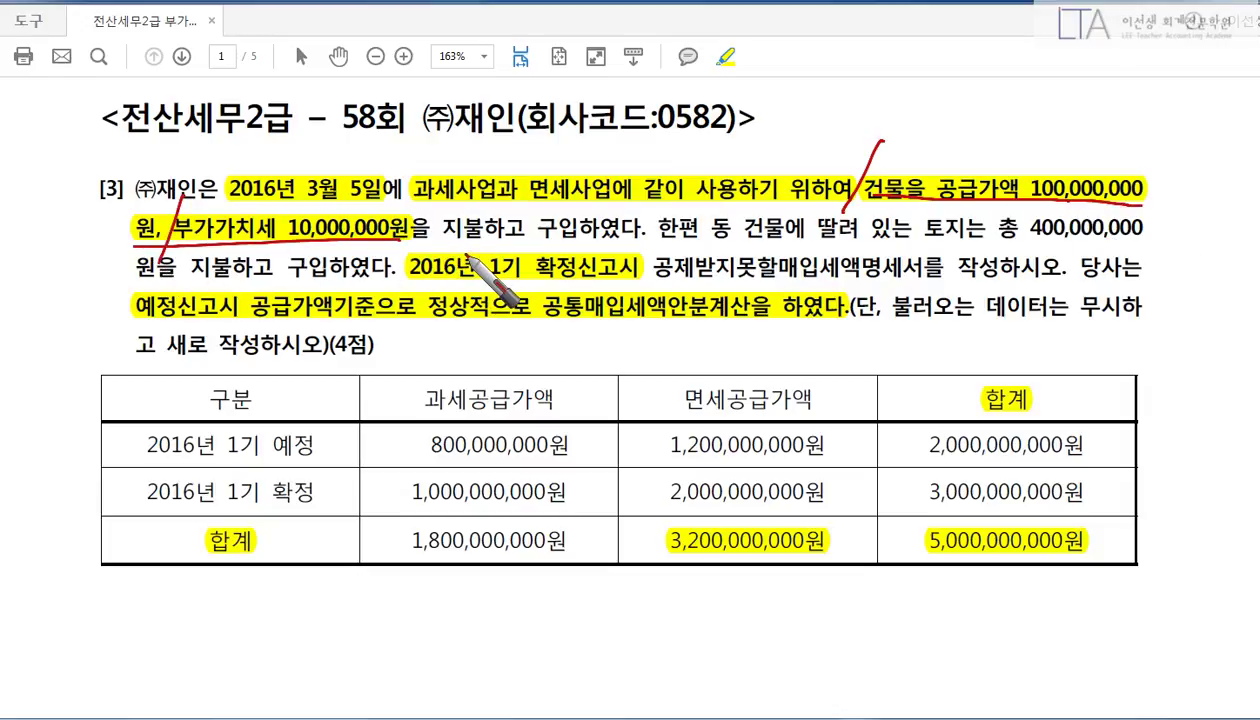
pyautogui.moveTo(183, 205)
pyautogui.mouseDown()
pyautogui.moveTo(388, 198)
pyautogui.moveTo(400, 256)
pyautogui.mouseUp()
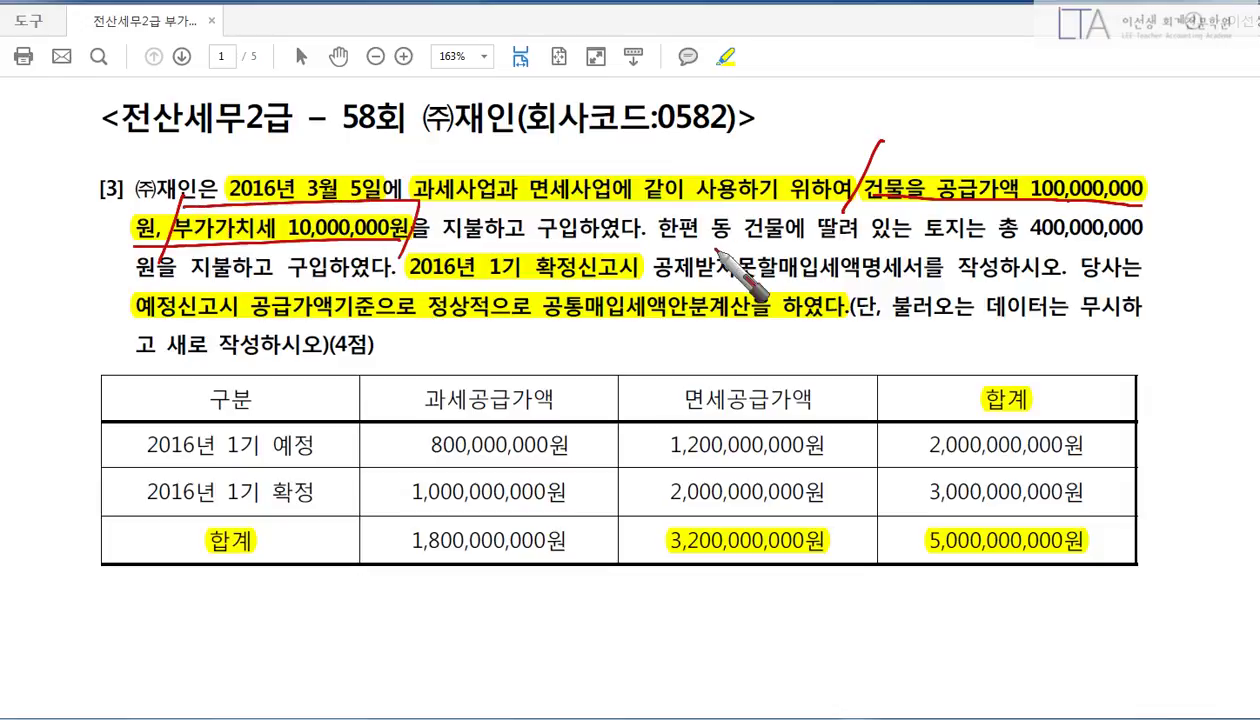
pyautogui.moveTo(926, 241); pyautogui.dragTo(1140, 240)
pyautogui.moveTo(190, 280); pyautogui.dragTo(395, 277)
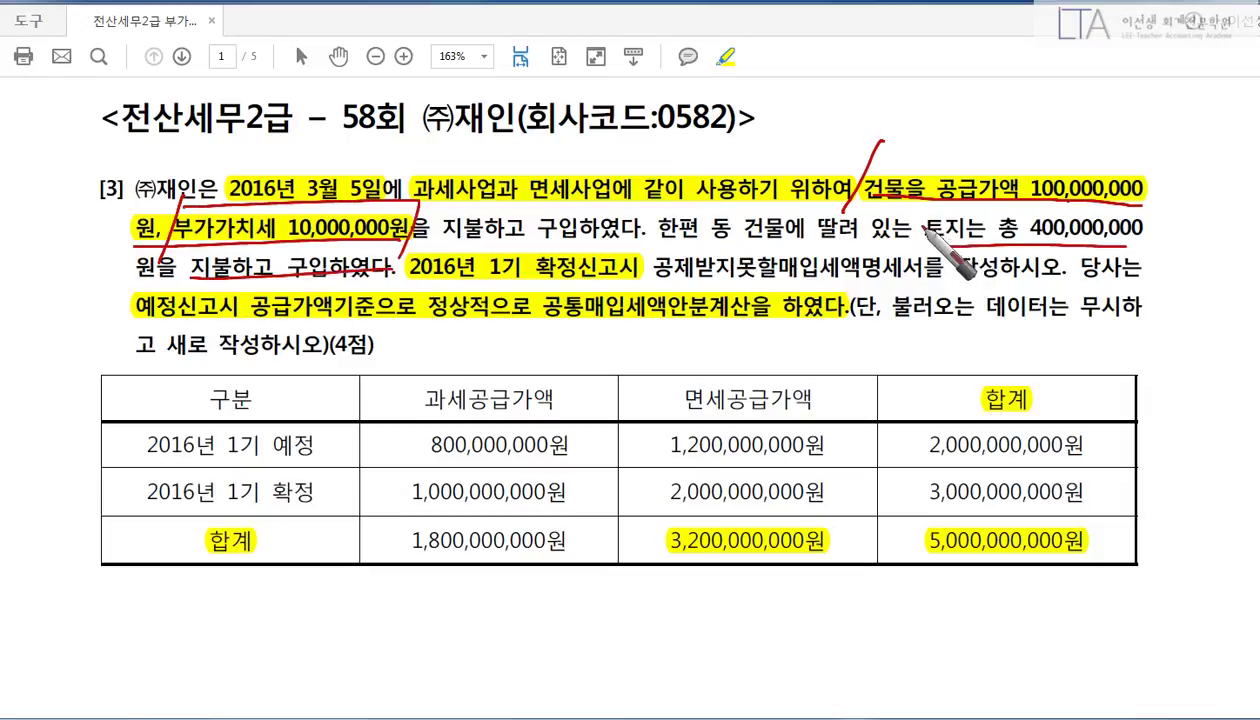
pyautogui.moveTo(955, 210)
pyautogui.mouseDown()
pyautogui.moveTo(915, 236)
pyautogui.moveTo(957, 246)
pyautogui.moveTo(1140, 231)
pyautogui.mouseUp()
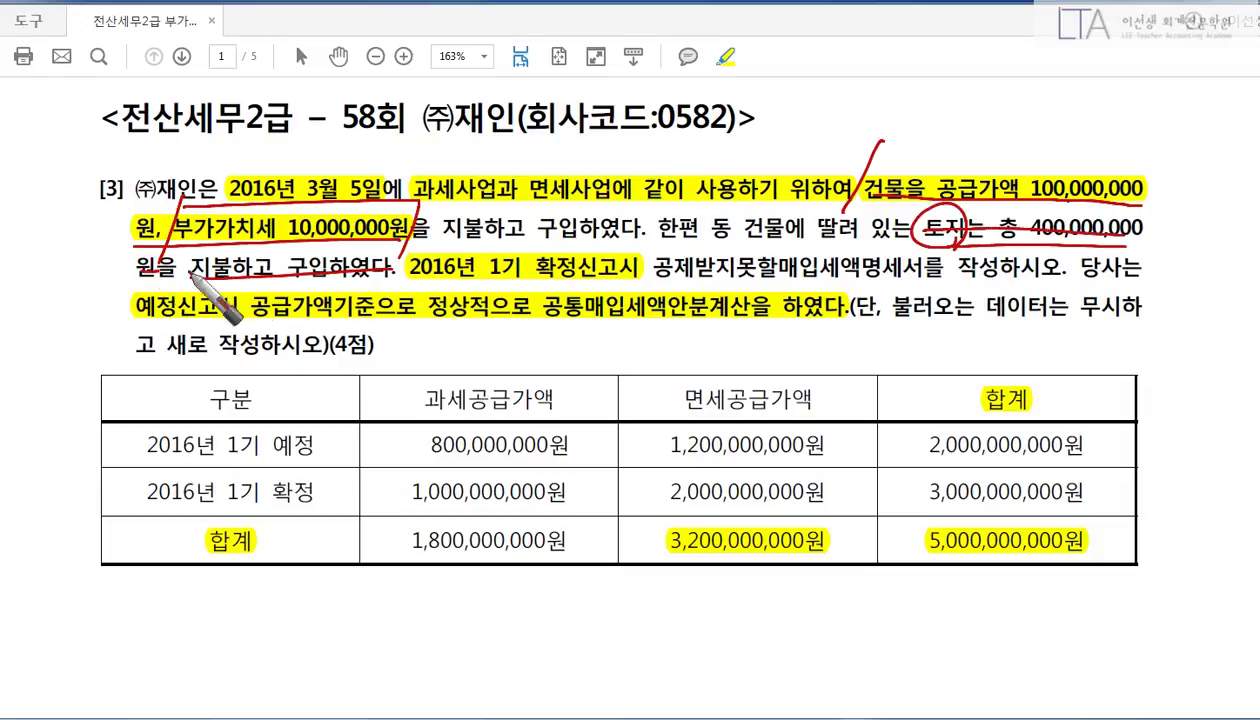
pyautogui.moveTo(138, 268); pyautogui.dragTo(396, 265)
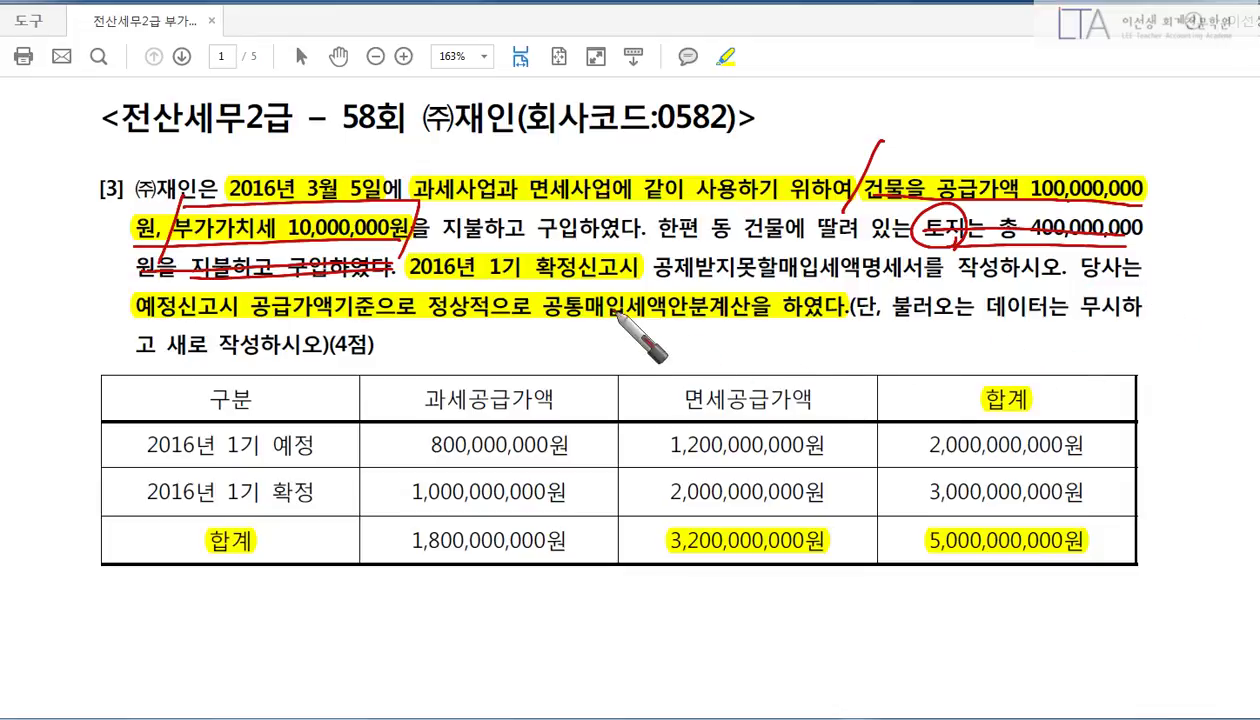
# Step: Check the problem's 2016년 1기 확정신고 requirement and preliminary-return allocation basis, and note 정산 beside it
pyautogui.moveTo(412, 284); pyautogui.dragTo(600, 283)
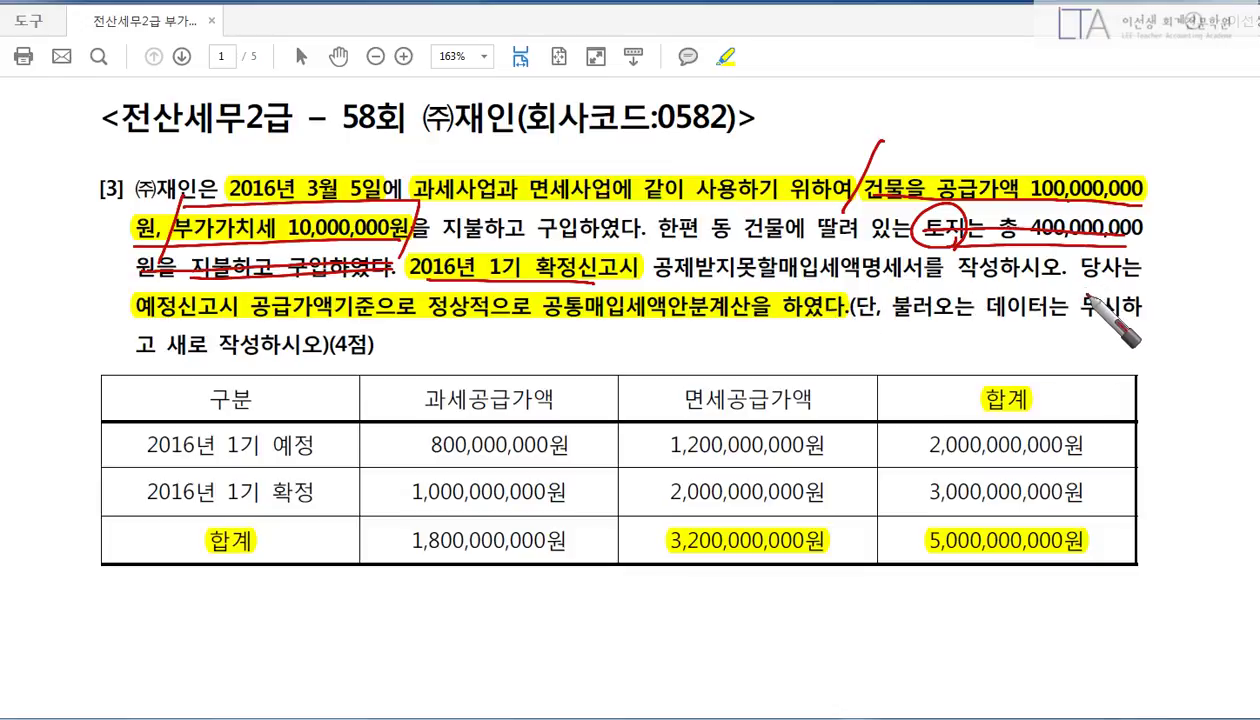
pyautogui.moveTo(1082, 285); pyautogui.dragTo(1150, 283)
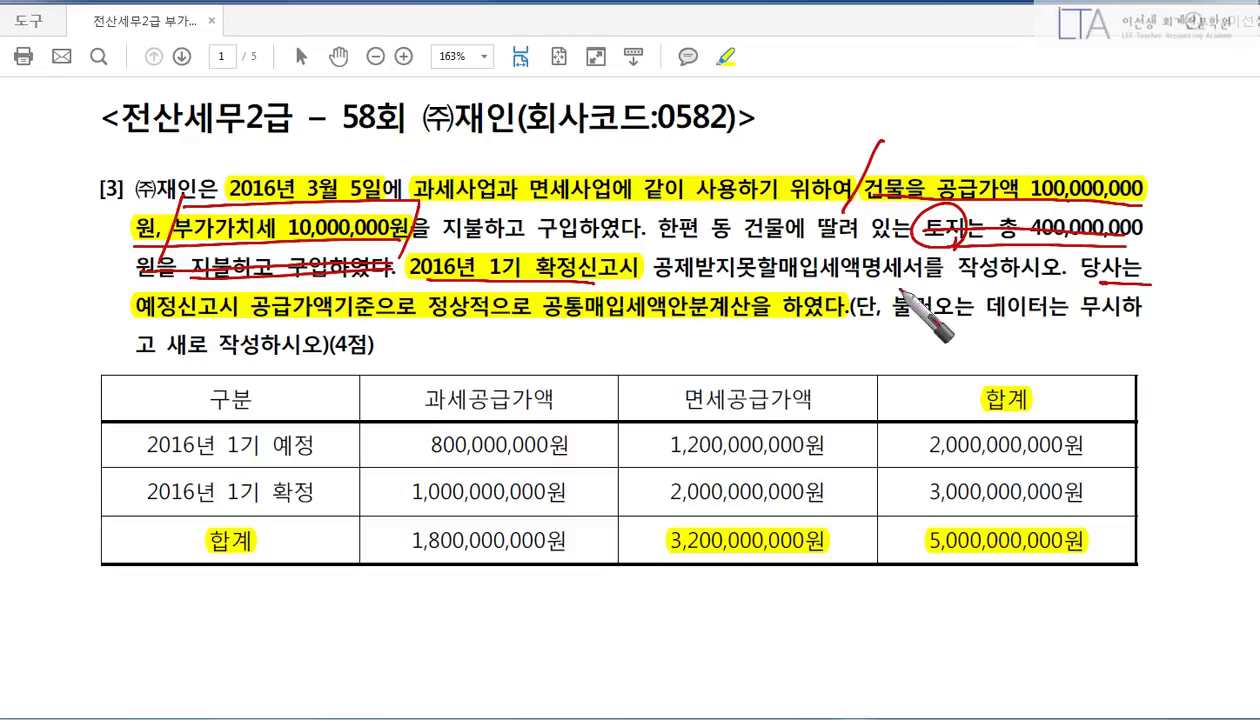
pyautogui.moveTo(137, 318)
pyautogui.mouseDown()
pyautogui.moveTo(411, 314)
pyautogui.moveTo(403, 344)
pyautogui.moveTo(845, 318)
pyautogui.moveTo(838, 335)
pyautogui.moveTo(915, 362)
pyautogui.moveTo(936, 350)
pyautogui.moveTo(953, 396)
pyautogui.mouseUp()
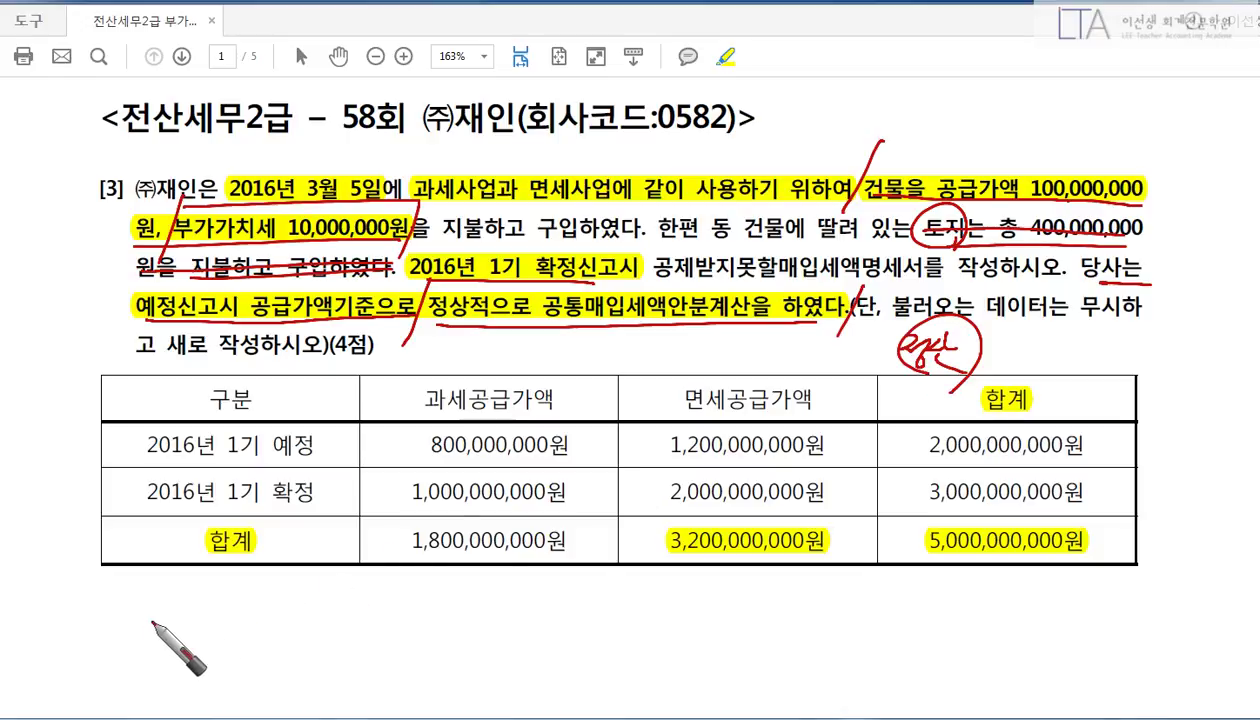
# Step: Write out the preliminary non-deductible tax calculation below the table as 10,000,000 multiplied by a fraction
pyautogui.moveTo(168, 601)
pyautogui.mouseDown()
pyautogui.moveTo(157, 643)
pyautogui.moveTo(189, 623)
pyautogui.moveTo(247, 641)
pyautogui.moveTo(326, 644)
pyautogui.moveTo(322, 630)
pyautogui.mouseUp()
pyautogui.click(207, 632)
pyautogui.moveTo(352, 655)
pyautogui.mouseDown()
pyautogui.moveTo(180, 604)
pyautogui.moveTo(334, 650)
pyautogui.moveTo(336, 683)
pyautogui.mouseUp()
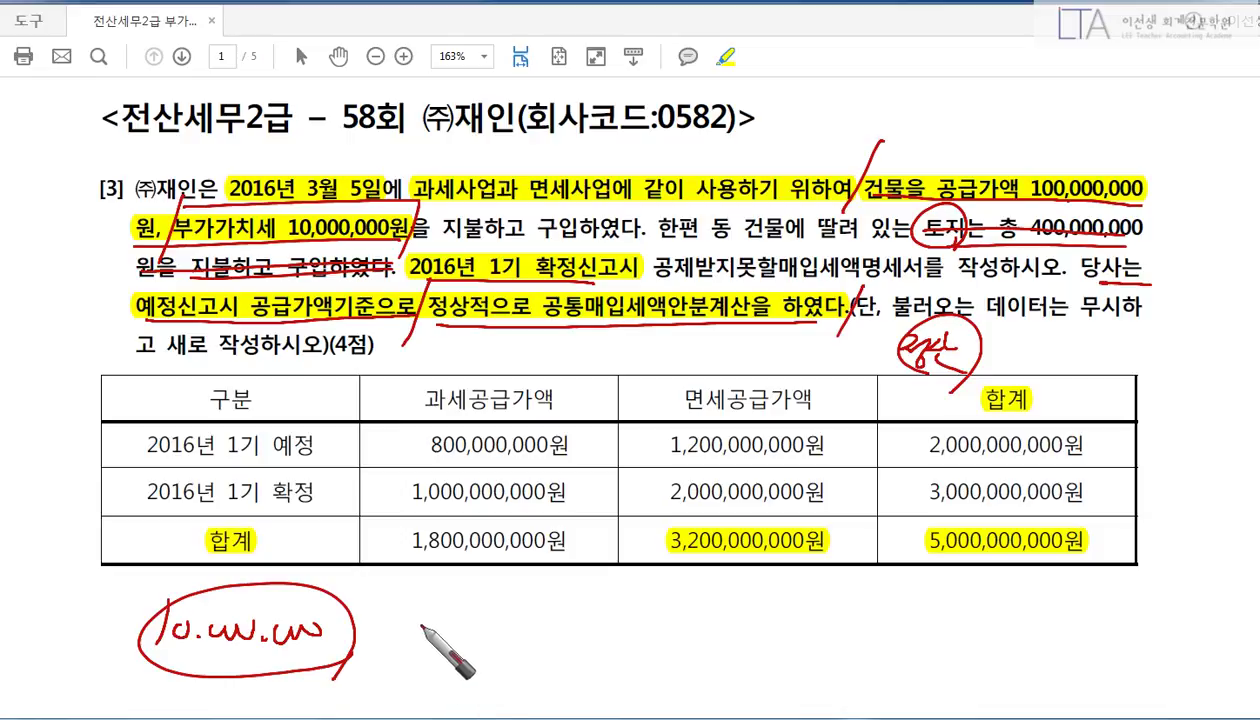
pyautogui.moveTo(394, 618); pyautogui.dragTo(430, 662)
pyautogui.moveTo(428, 617)
pyautogui.mouseDown()
pyautogui.moveTo(396, 661)
pyautogui.moveTo(730, 633)
pyautogui.mouseUp()
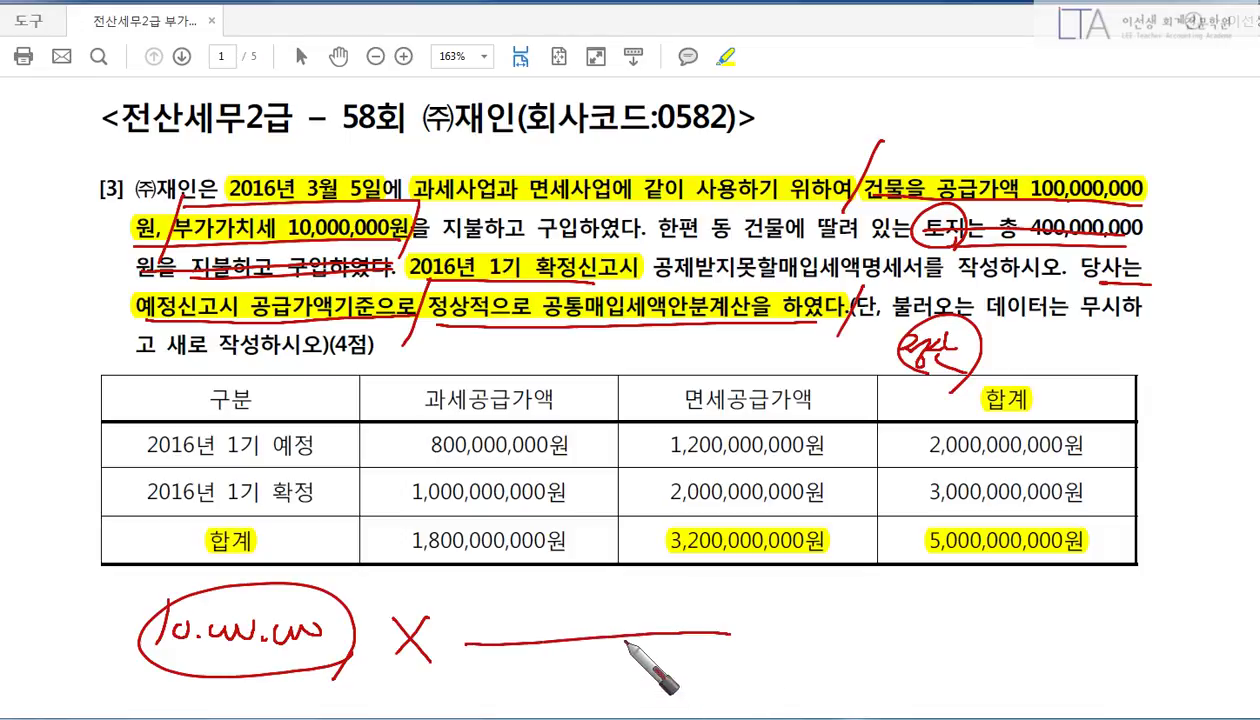
# Step: Check the 2016년 1기 예정 supply amounts and write the exempt ratio as 12억 over 20억
pyautogui.moveTo(304, 424); pyautogui.dragTo(304, 424)
pyautogui.moveTo(446, 382); pyautogui.dragTo(456, 410)
pyautogui.moveTo(705, 380); pyautogui.dragTo(714, 410)
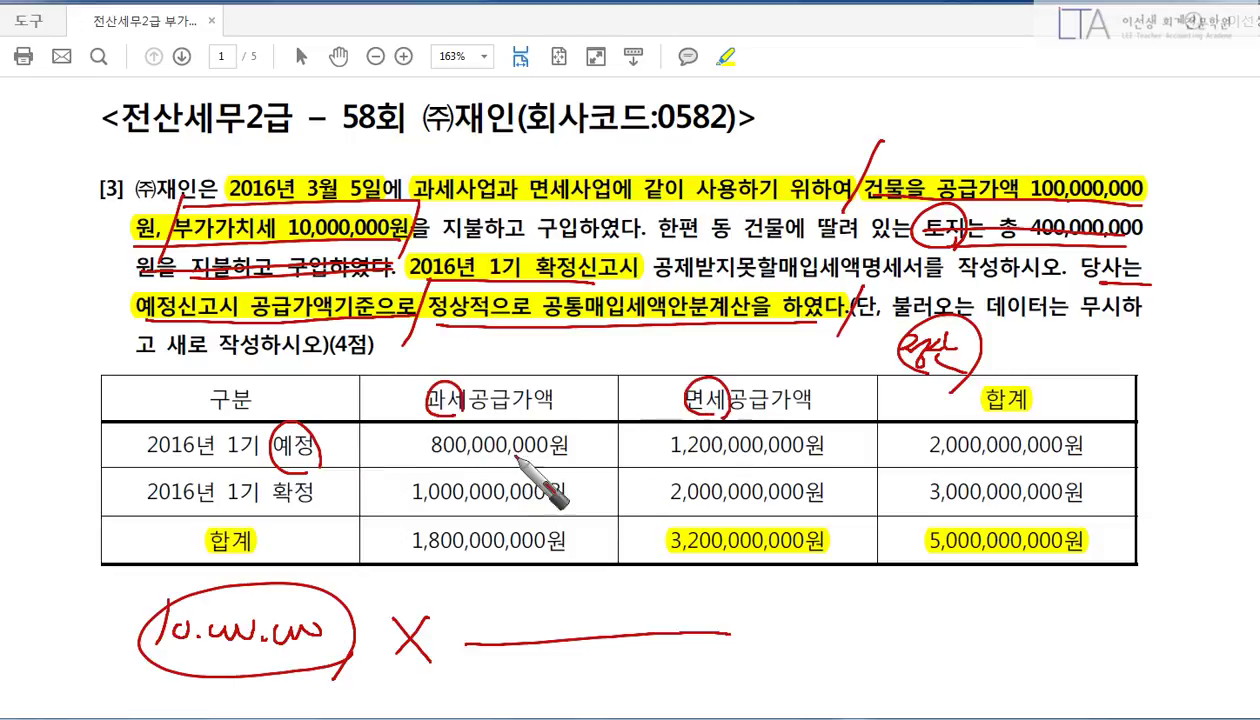
pyautogui.moveTo(431, 459); pyautogui.dragTo(828, 462)
pyautogui.moveTo(531, 678)
pyautogui.mouseDown()
pyautogui.moveTo(558, 689)
pyautogui.moveTo(620, 680)
pyautogui.moveTo(618, 708)
pyautogui.mouseUp()
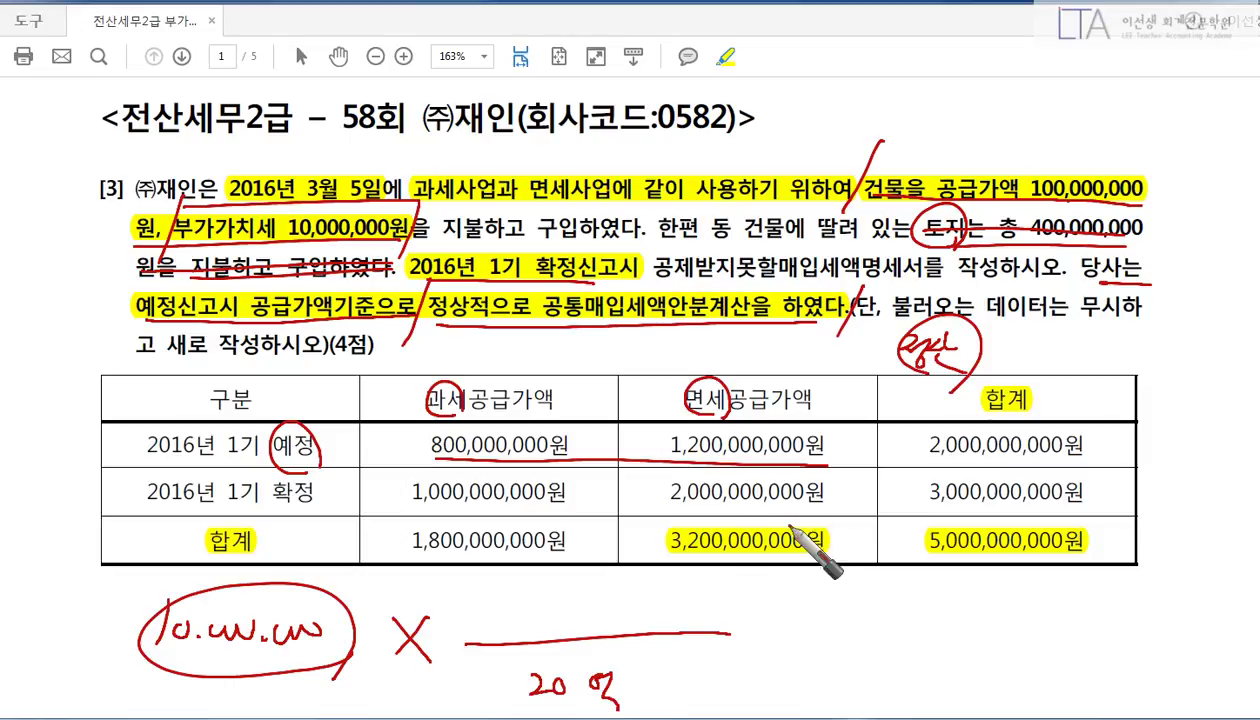
pyautogui.moveTo(818, 432); pyautogui.dragTo(824, 470)
pyautogui.moveTo(518, 600)
pyautogui.mouseDown()
pyautogui.moveTo(520, 625)
pyautogui.moveTo(556, 628)
pyautogui.mouseUp()
pyautogui.moveTo(582, 600); pyautogui.dragTo(614, 628)
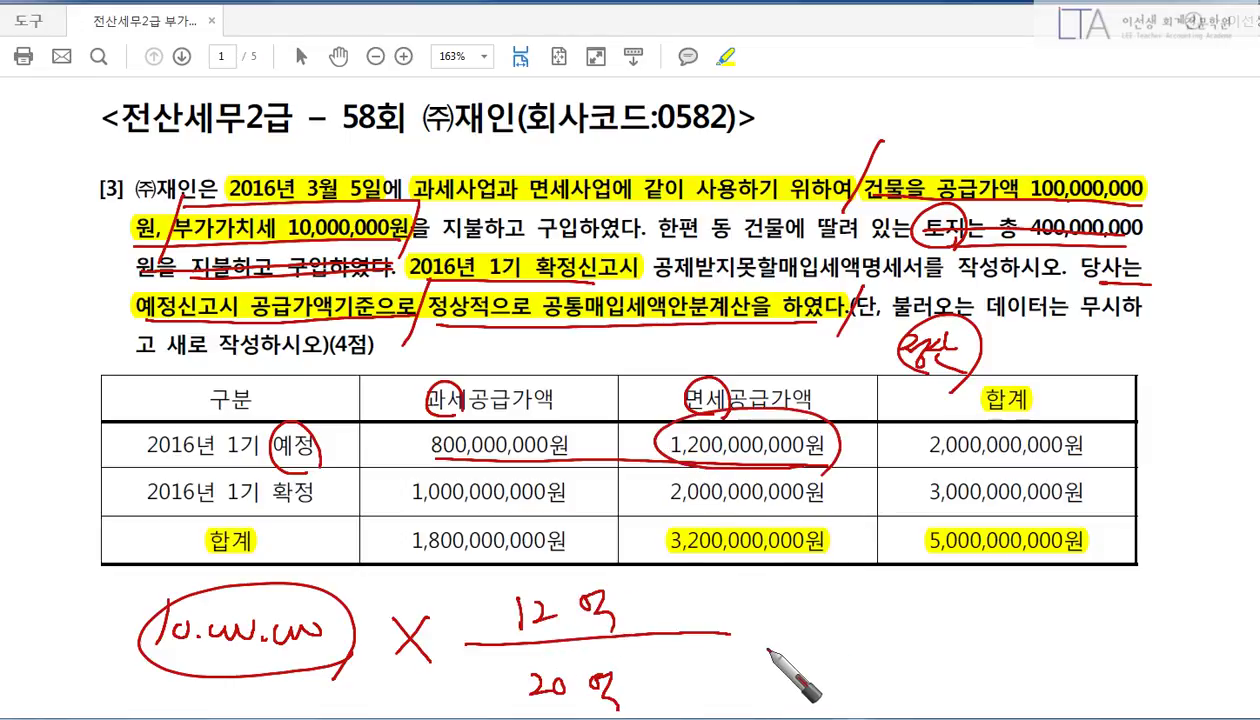
# Step: Complete the handwritten calculation with 6,000,000 and label it 기불공제
pyautogui.moveTo(760, 636)
pyautogui.mouseDown()
pyautogui.moveTo(846, 654)
pyautogui.moveTo(972, 640)
pyautogui.moveTo(976, 682)
pyautogui.mouseUp()
pyautogui.moveTo(1028, 622)
pyautogui.mouseDown()
pyautogui.moveTo(1050, 662)
pyautogui.moveTo(1098, 645)
pyautogui.moveTo(1136, 648)
pyautogui.moveTo(1140, 665)
pyautogui.mouseUp()
pyautogui.moveTo(1138, 600); pyautogui.dragTo(1137, 668)
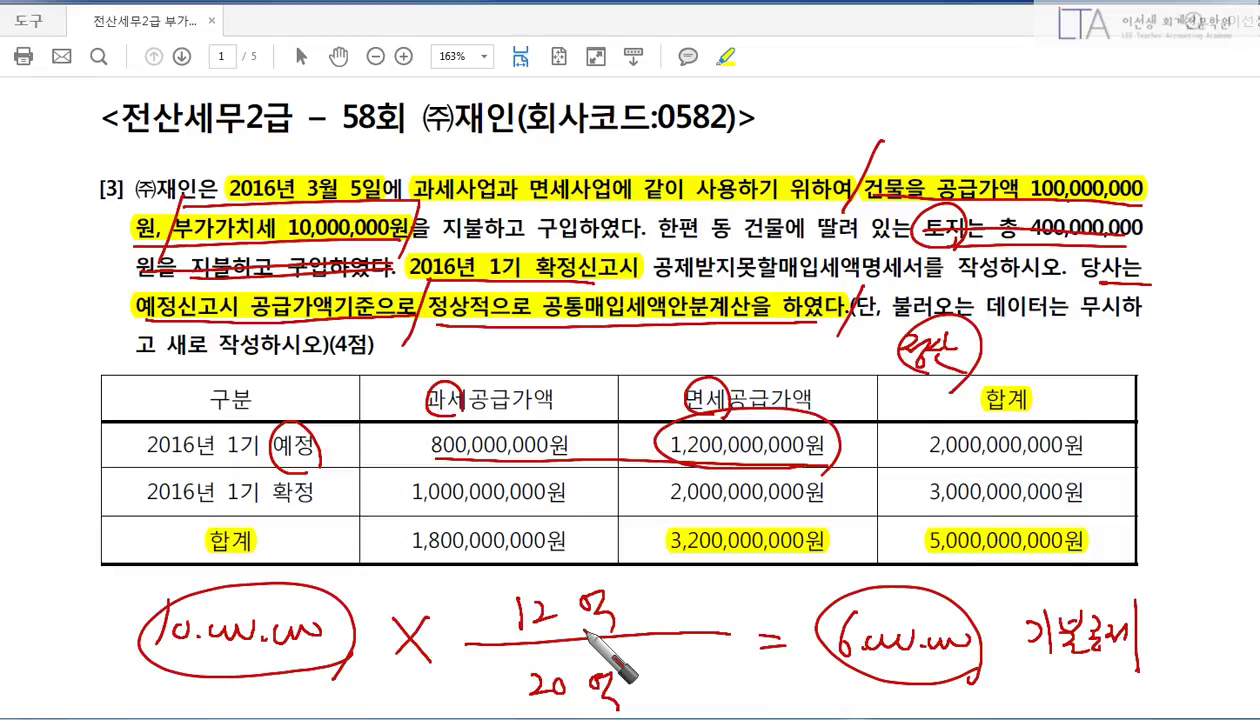
# Step: Switch to KcLep, open ㈜재인's 공제받지못할매입세액명세서 and query April to June 2016
pyautogui.hotkey('alt', 'Tab')
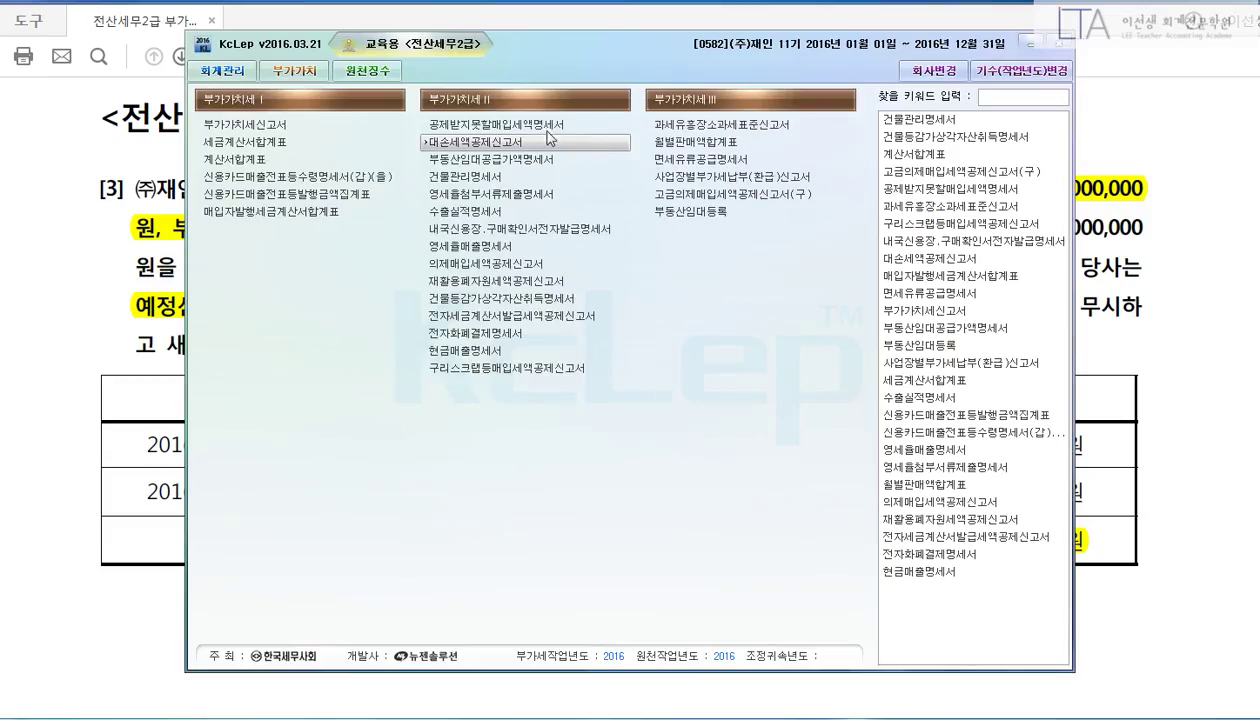
pyautogui.click(510, 124)
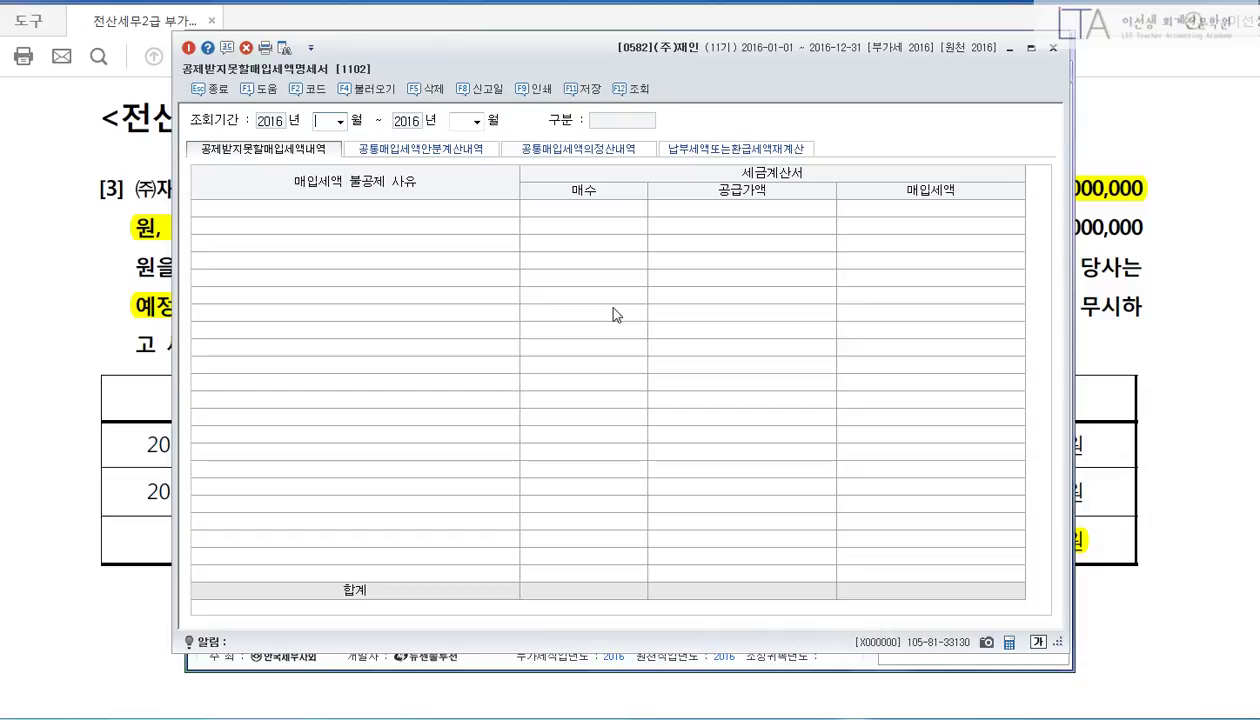
pyautogui.write('0406')
pyautogui.press('Return')
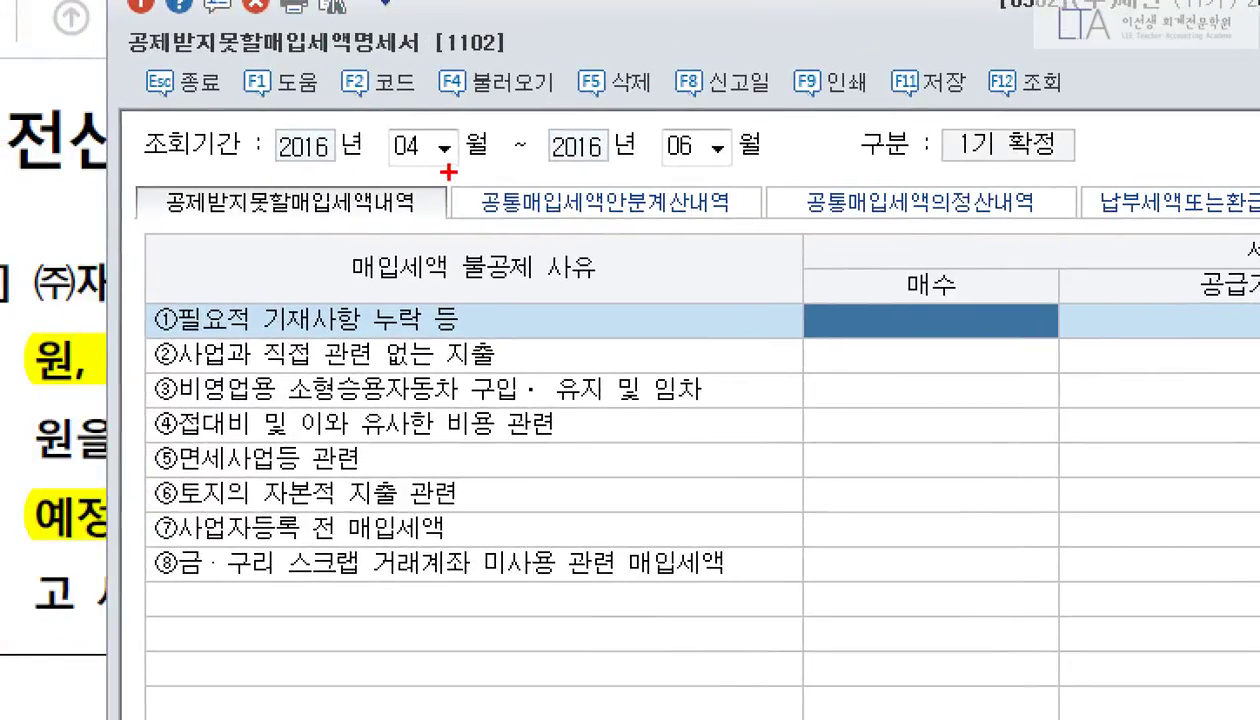
# Step: Mark the 공통매입세액안분계산내역 and 공통매입세액의정산내역 sections and the period's end month, and clear the markings
pyautogui.moveTo(448, 172); pyautogui.dragTo(740, 220)
pyautogui.moveTo(774, 166); pyautogui.dragTo(1077, 244)
pyautogui.moveTo(680, 216)
pyautogui.mouseDown()
pyautogui.moveTo(500, 248)
pyautogui.moveTo(750, 272)
pyautogui.mouseUp()
pyautogui.press('Escape')
# Step: In 공통매입세액안분계산내역, add a 당해과세기간의 공급가액기준 row without loading voucher data and set its 공급가액 to 100,000,000
pyautogui.click(393, 152)
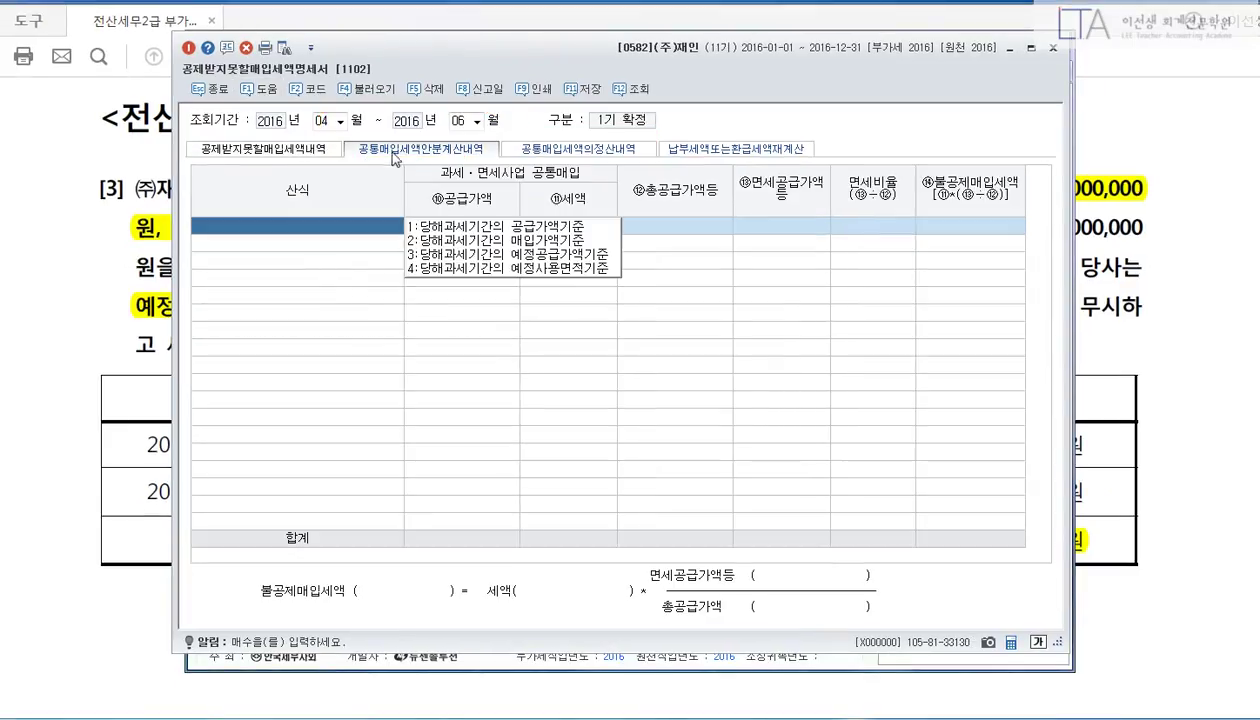
pyautogui.click(526, 226)
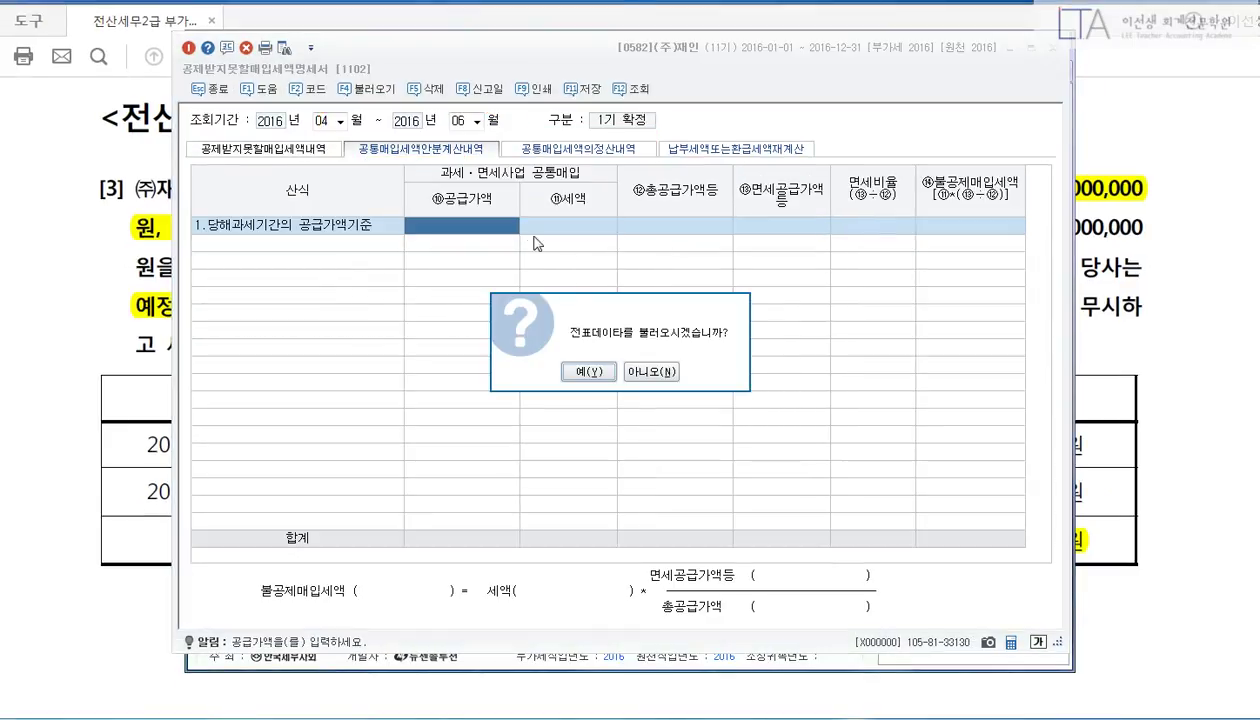
pyautogui.click(655, 374)
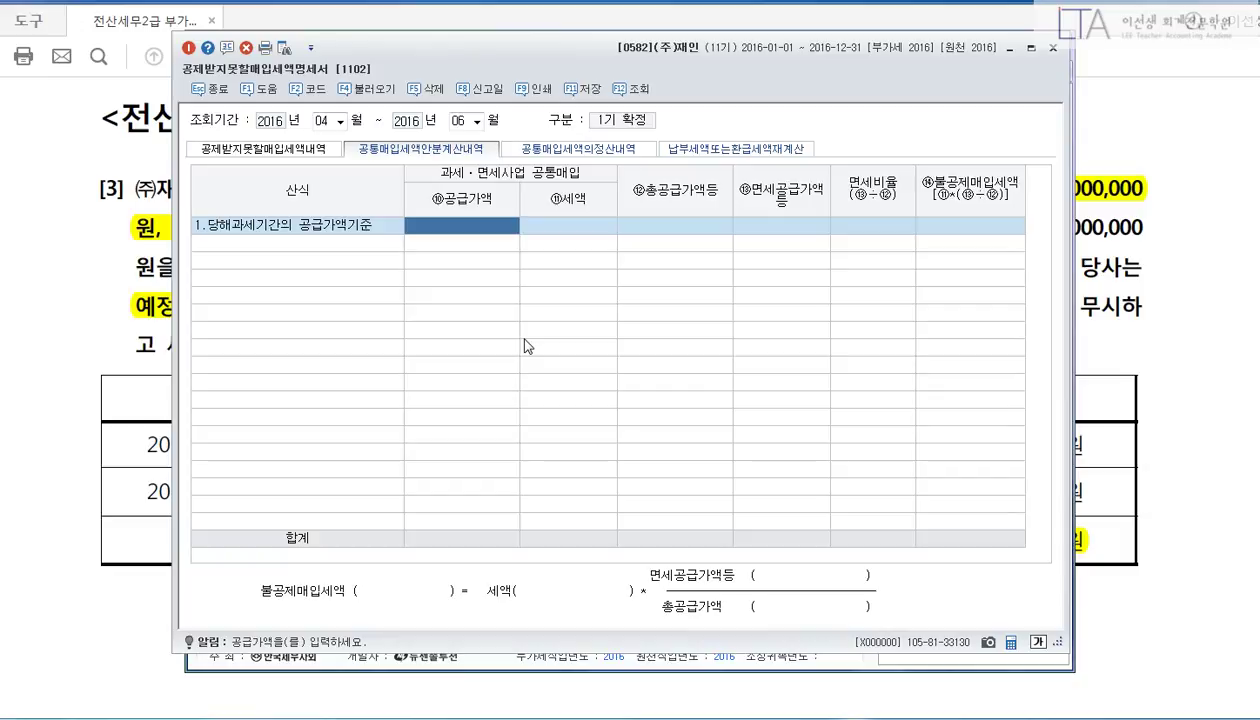
pyautogui.write('100000000')
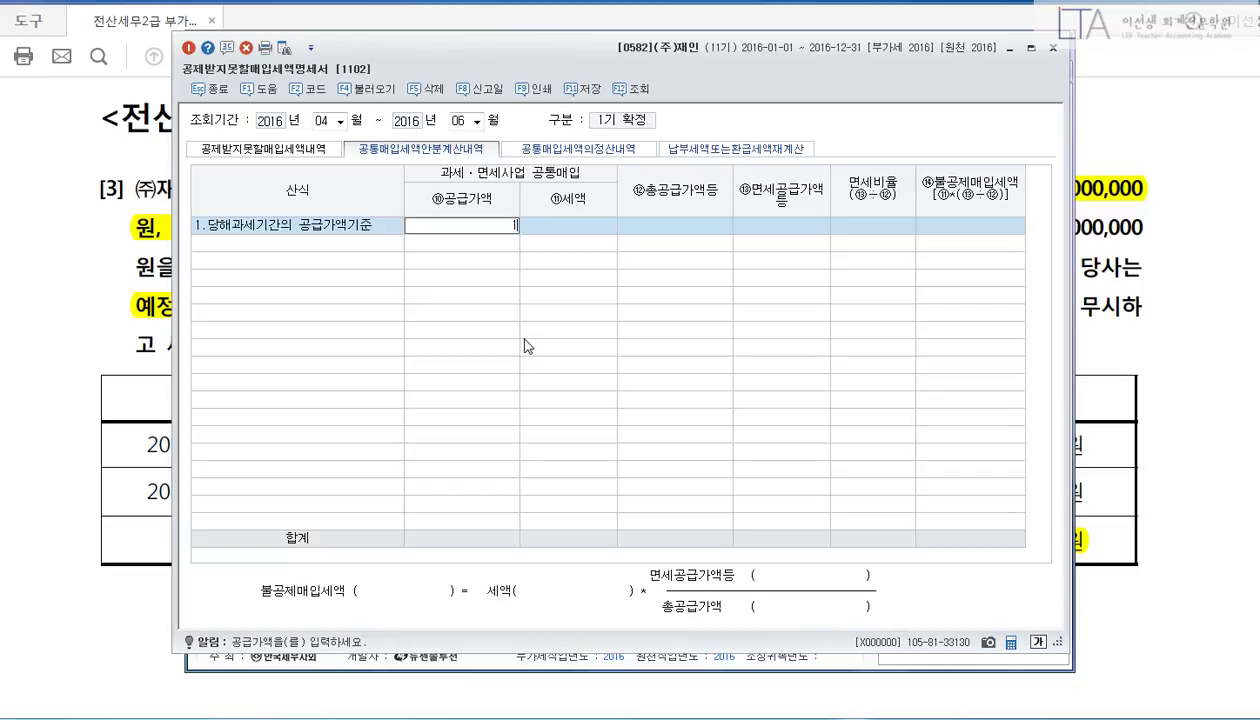
pyautogui.press('Return')
pyautogui.press('Return')
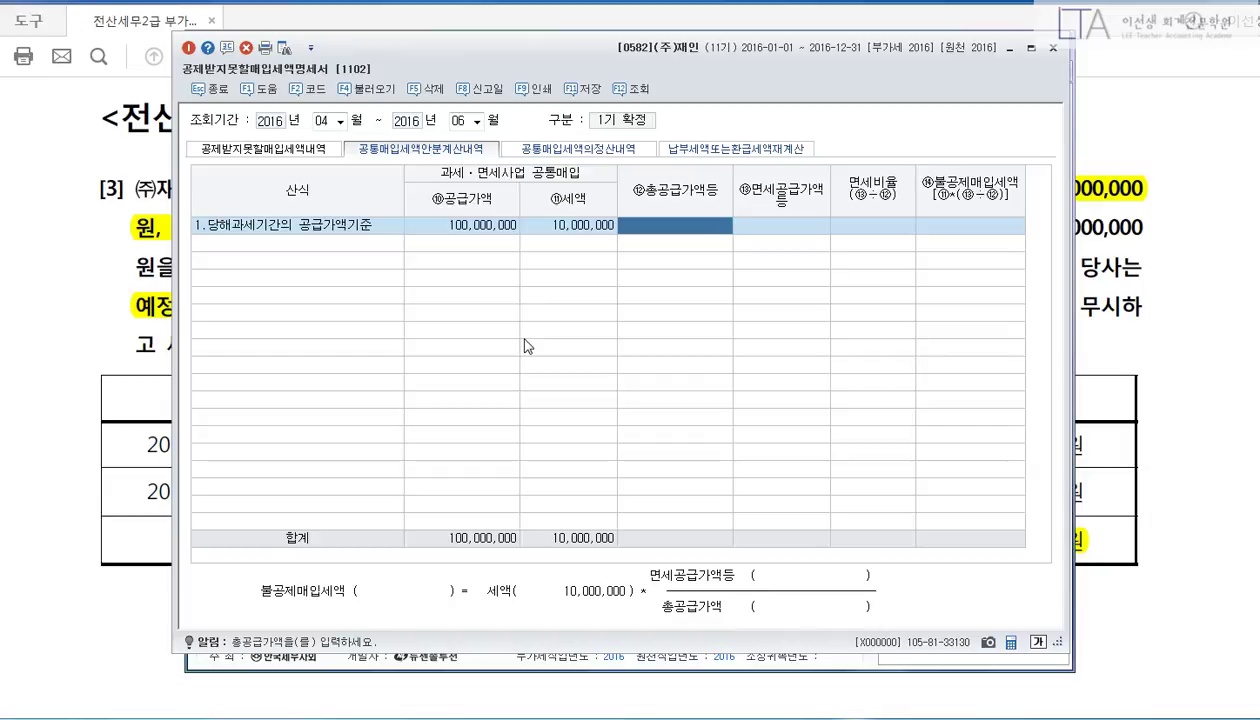
# Step: Set the 안분계산 row's 총공급가액 to 2,000,000,000 and 면세공급가액 to 1,200,000,000
pyautogui.write('2,000,000')
pyautogui.press('Return')
pyautogui.press('Left')
pyautogui.write('2000000000')
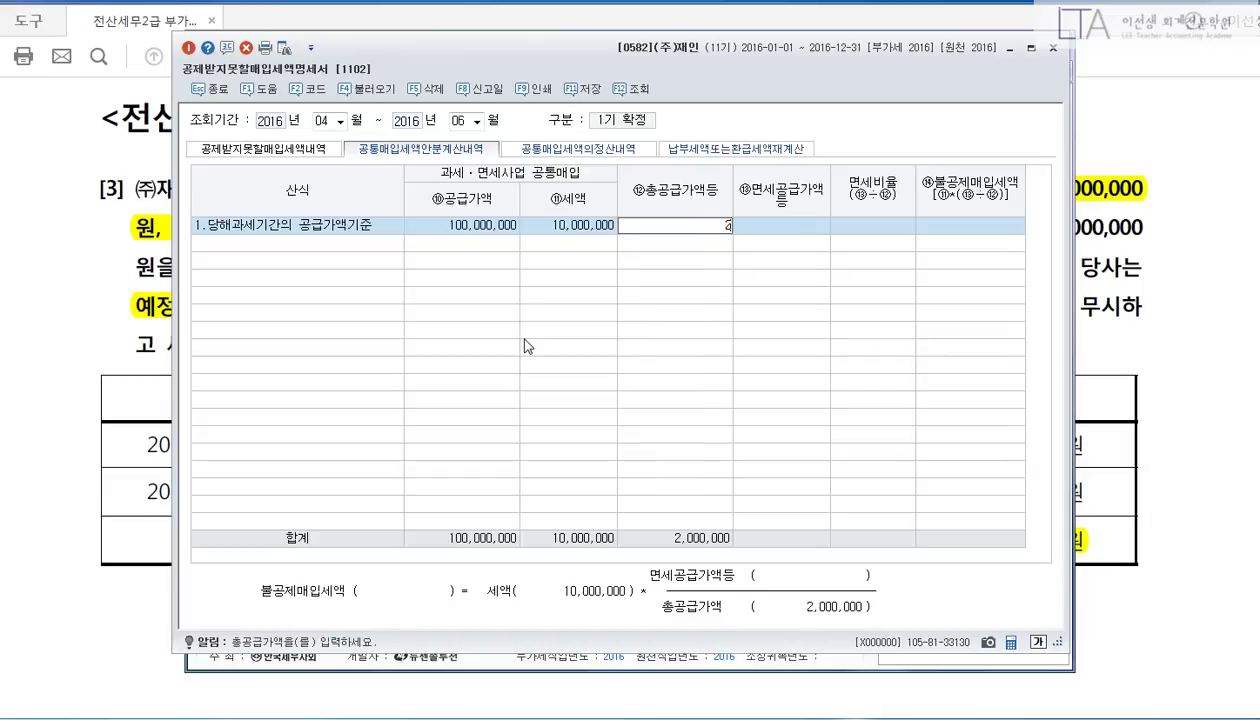
pyautogui.press('Return')
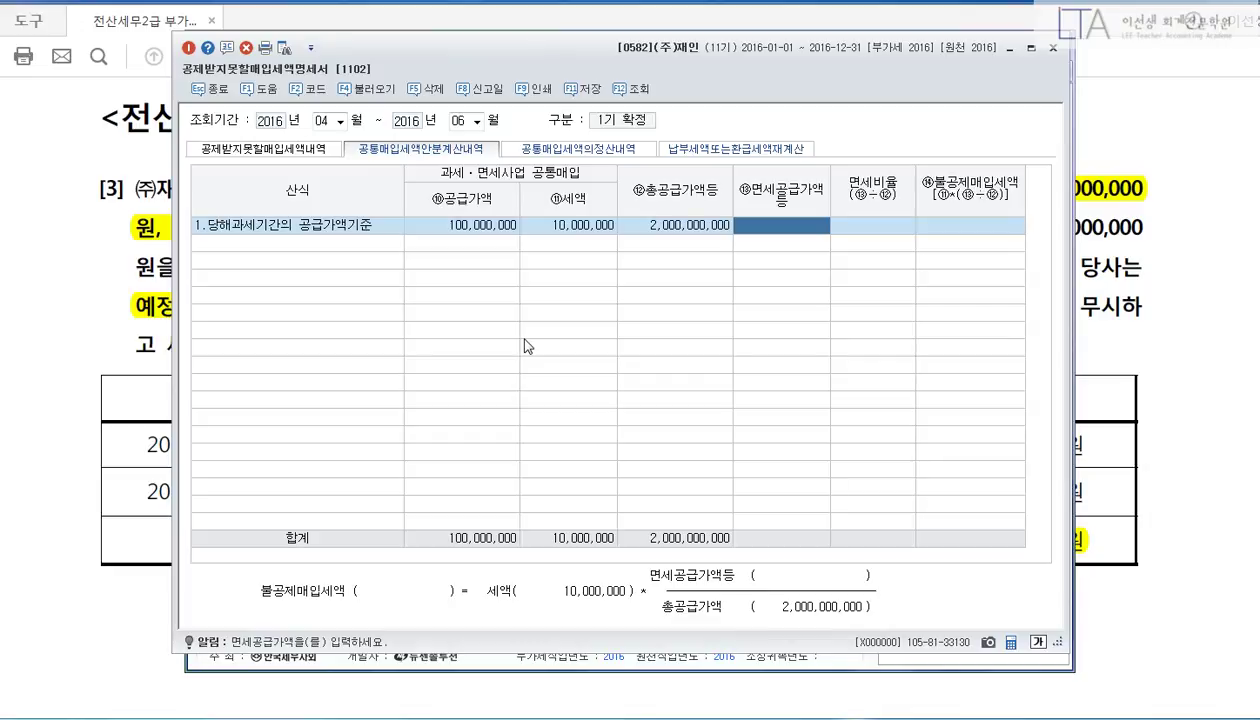
pyautogui.write('1,200,000,000')
pyautogui.press('Return')
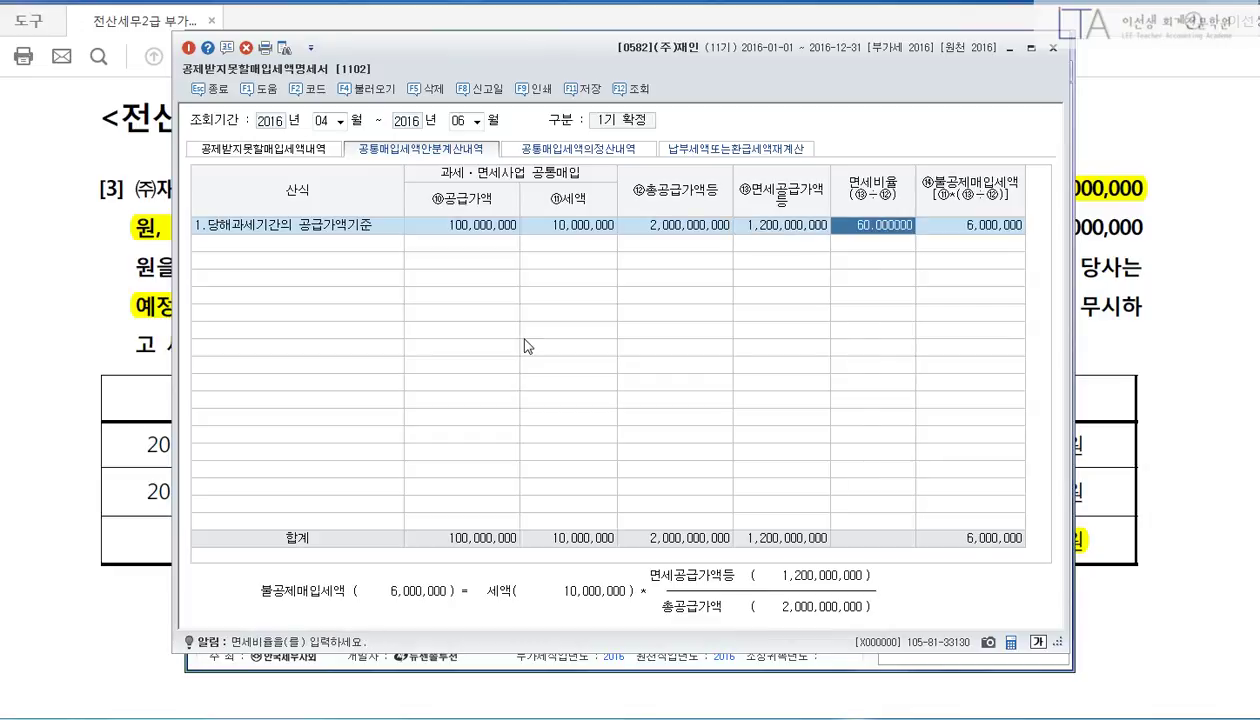
pyautogui.press('Return')
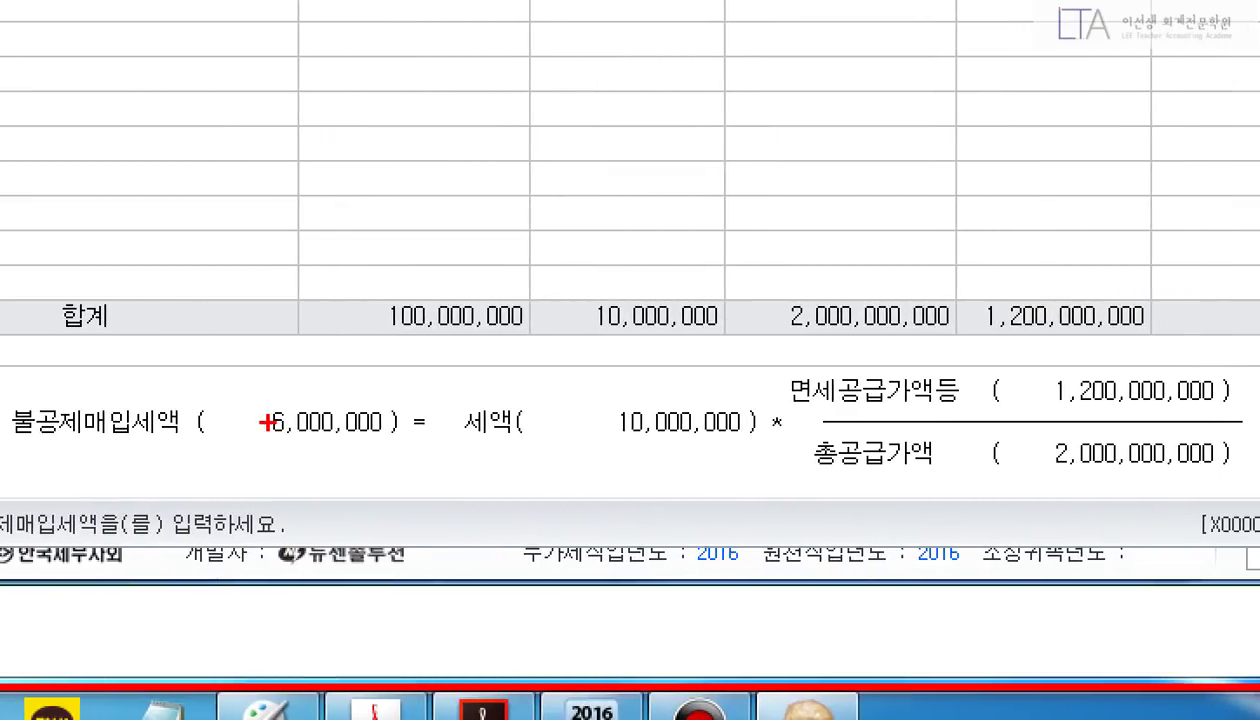
# Step: Box the 불공제매입세액 formula below the table, circle its resulting tax amount, and clear the markings
pyautogui.moveTo(3, 353)
pyautogui.mouseDown()
pyautogui.moveTo(500, 472)
pyautogui.moveTo(1226, 512)
pyautogui.moveTo(1245, 502)
pyautogui.mouseUp()
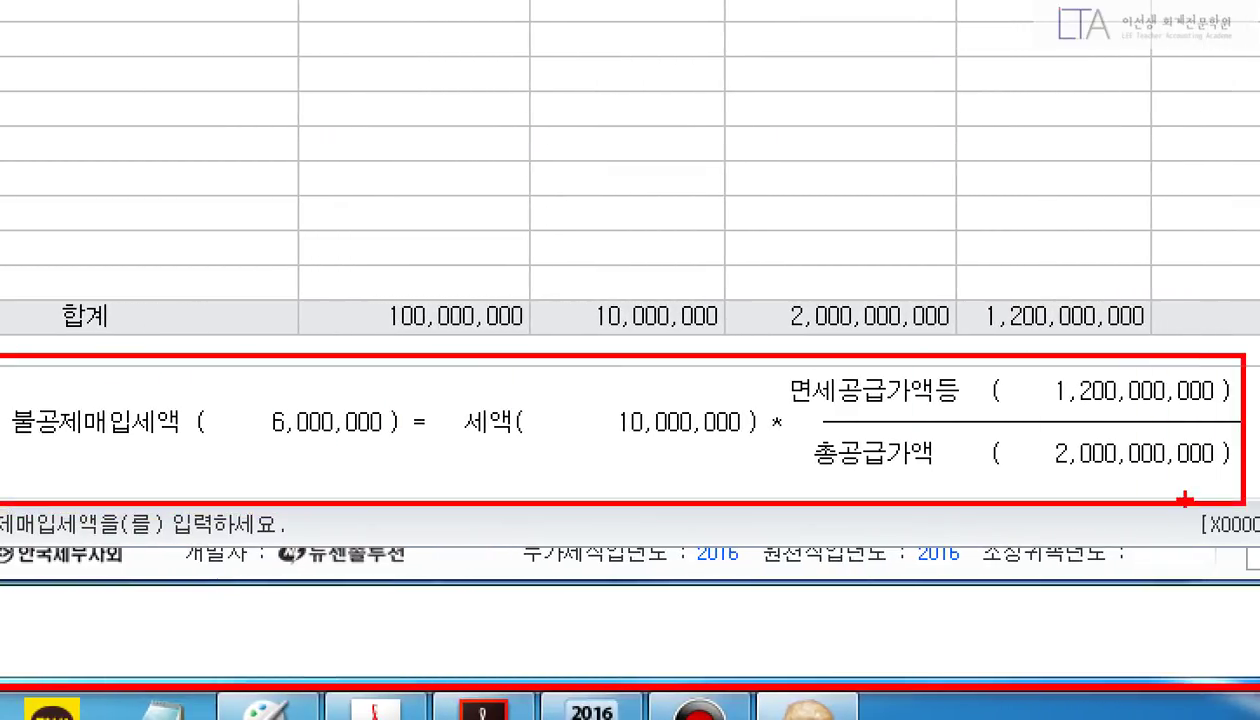
pyautogui.moveTo(395, 478)
pyautogui.mouseDown()
pyautogui.moveTo(440, 360)
pyautogui.moveTo(445, 520)
pyautogui.mouseUp()
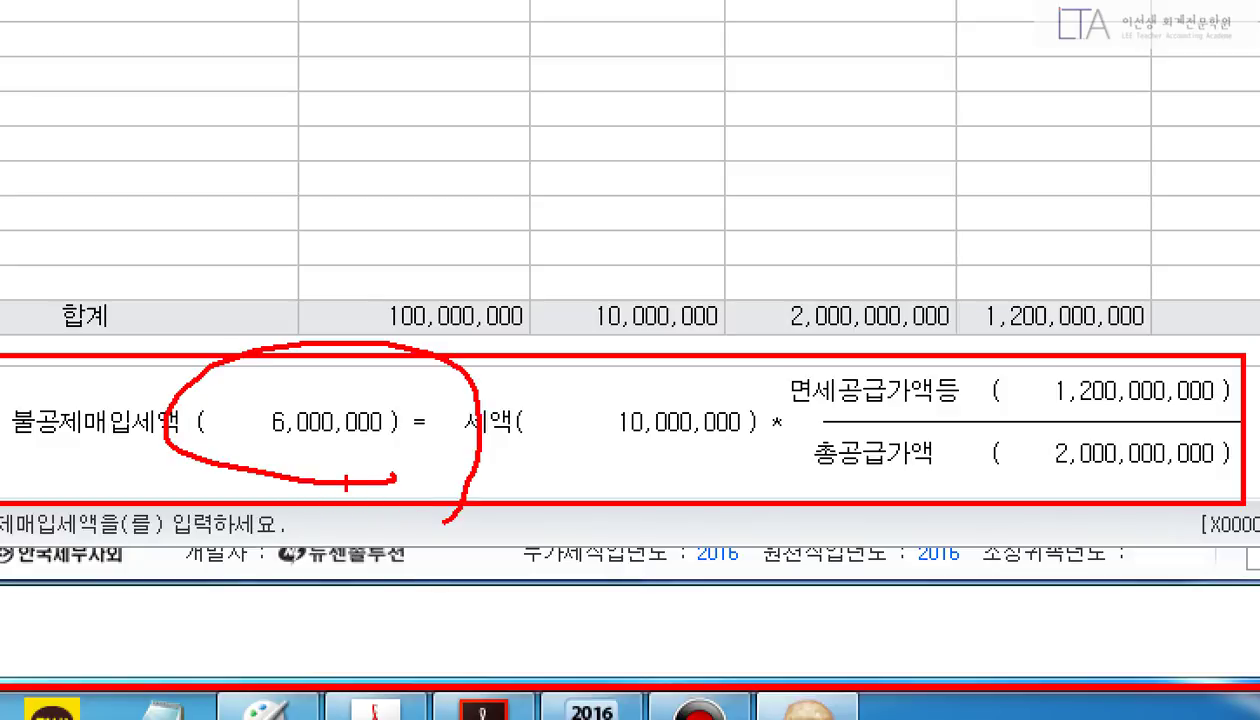
pyautogui.press('Escape')
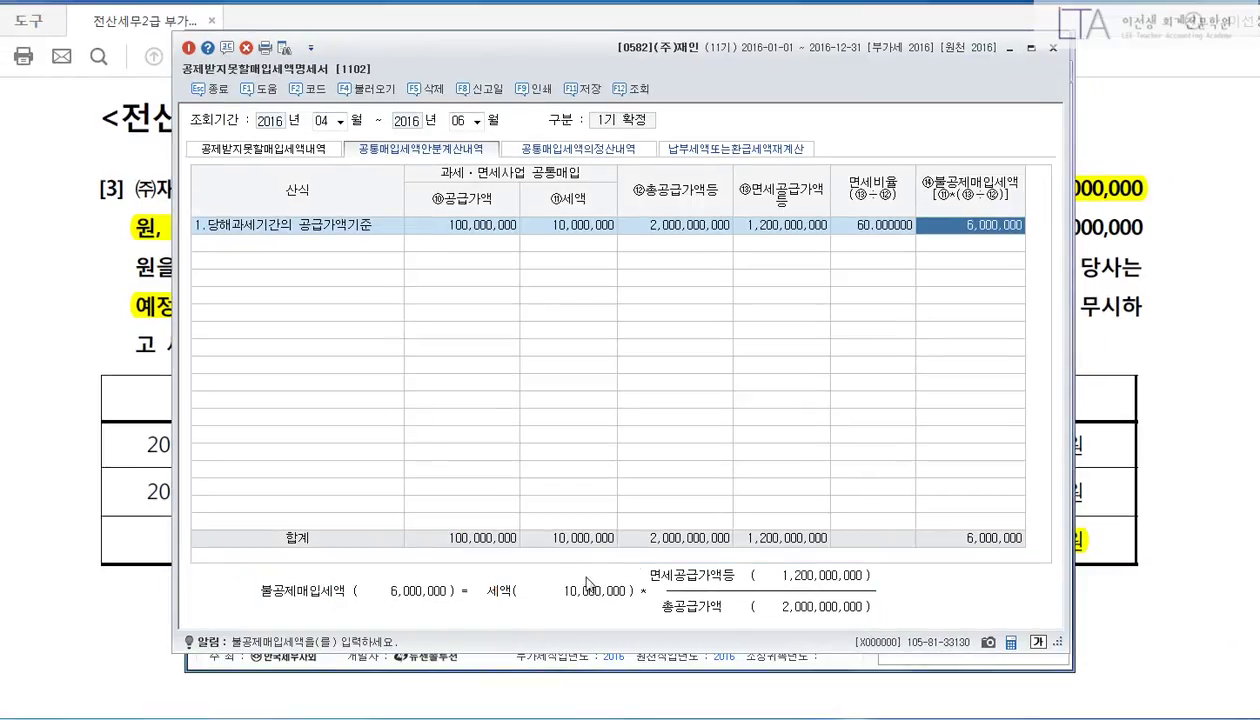
# Step: Delete the 공급가액기준 row from 공통매입세액안분계산내역
pyautogui.click(577, 228)
pyautogui.press('F5')
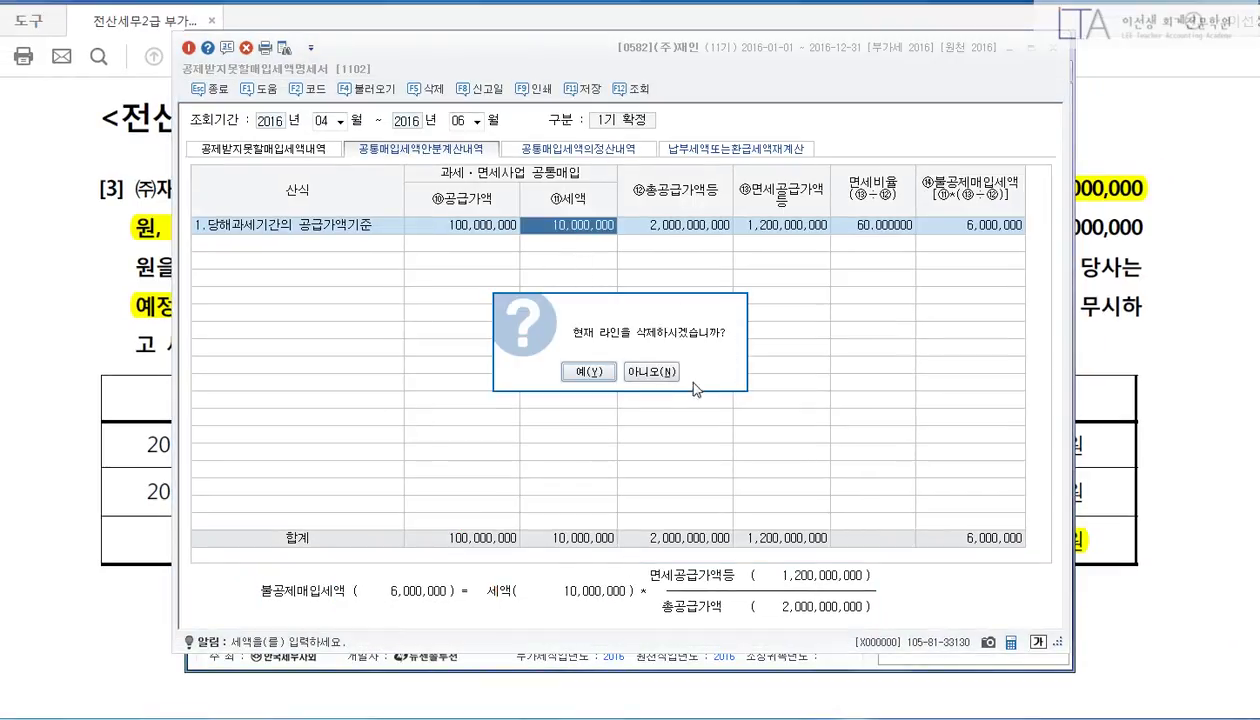
pyautogui.click(580, 368)
# Step: In 공통매입세액의정산내역, add a 당해과세기간의 공급가액기준 row without voucher data and set 총공통매입세액 to 10,000,000
pyautogui.click(580, 148)
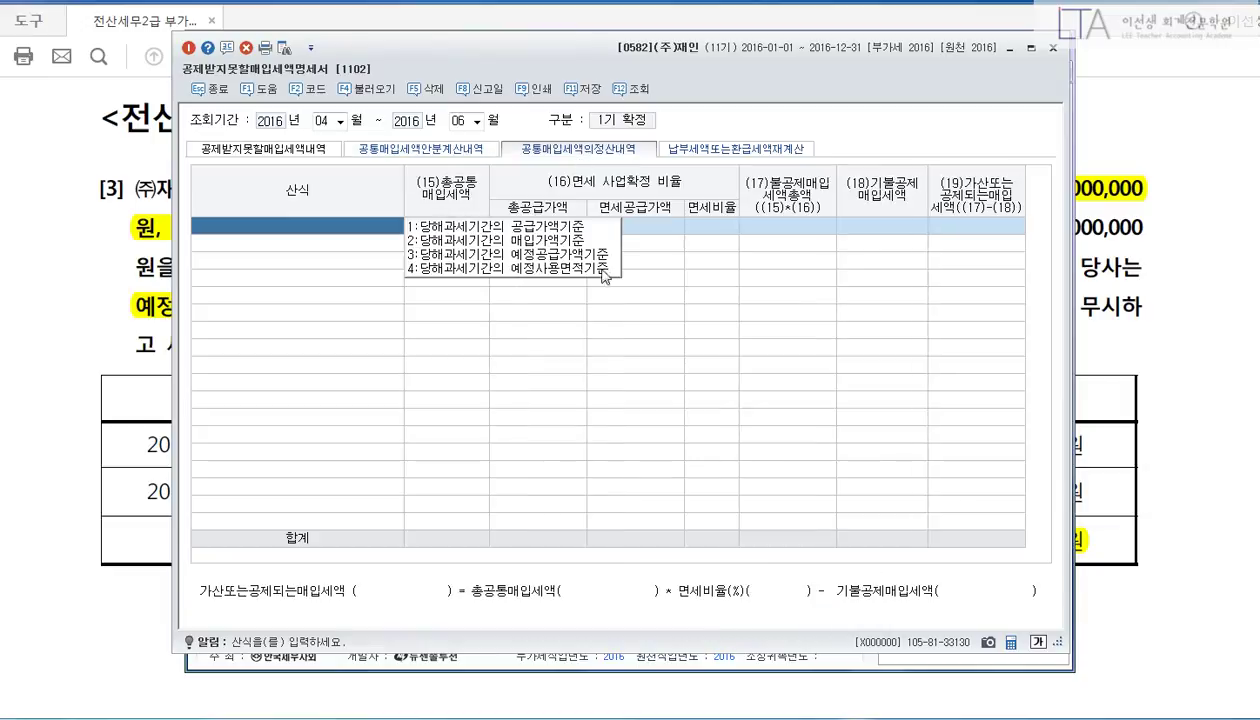
pyautogui.click(561, 228)
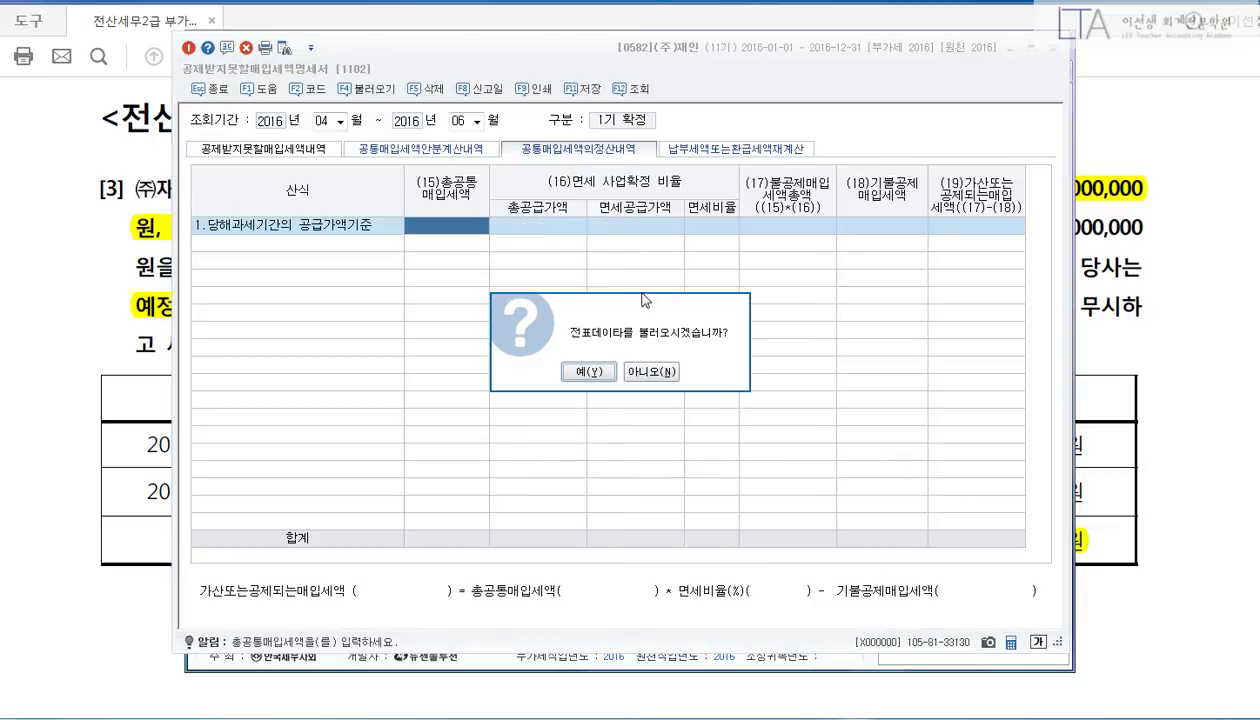
pyautogui.click(655, 368)
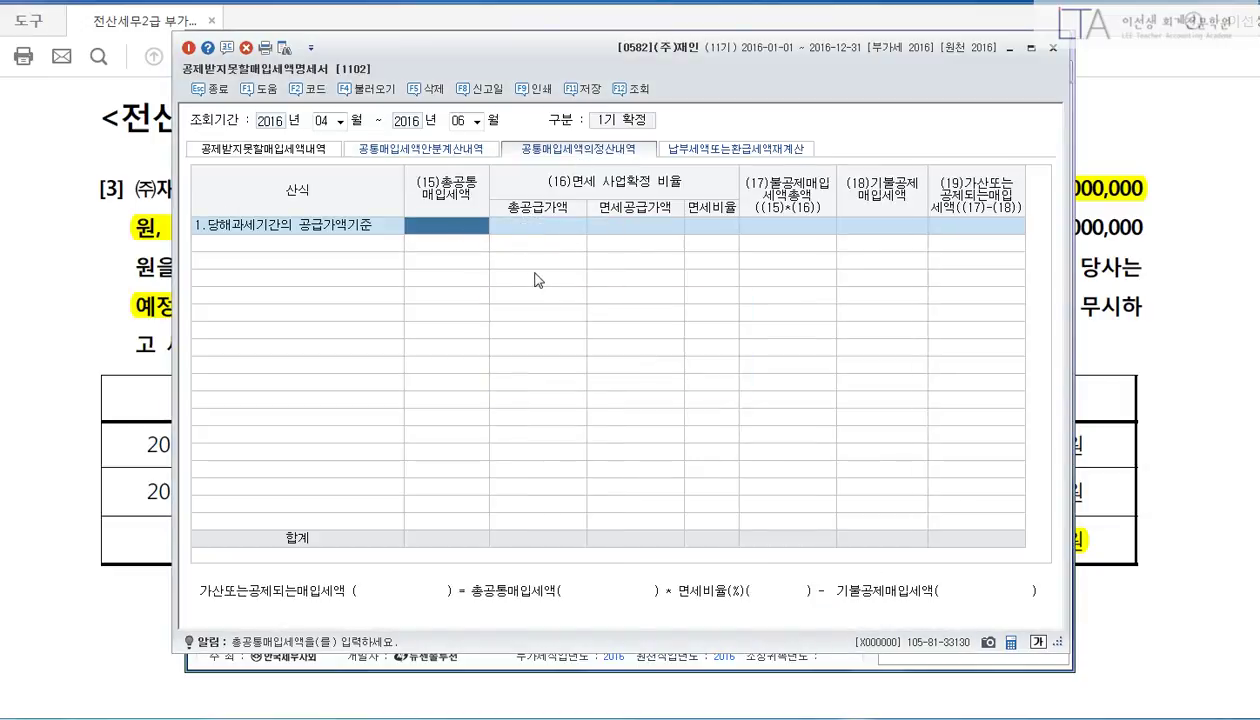
pyautogui.write('10000000')
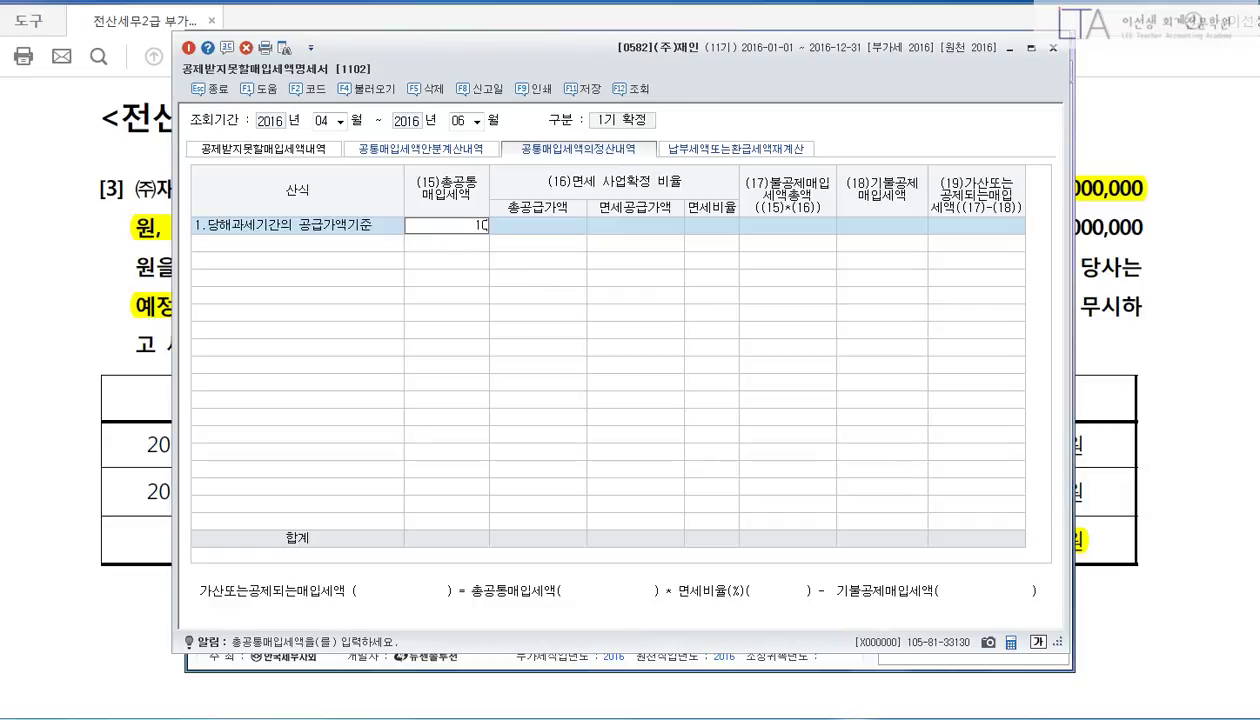
pyautogui.press('Return')
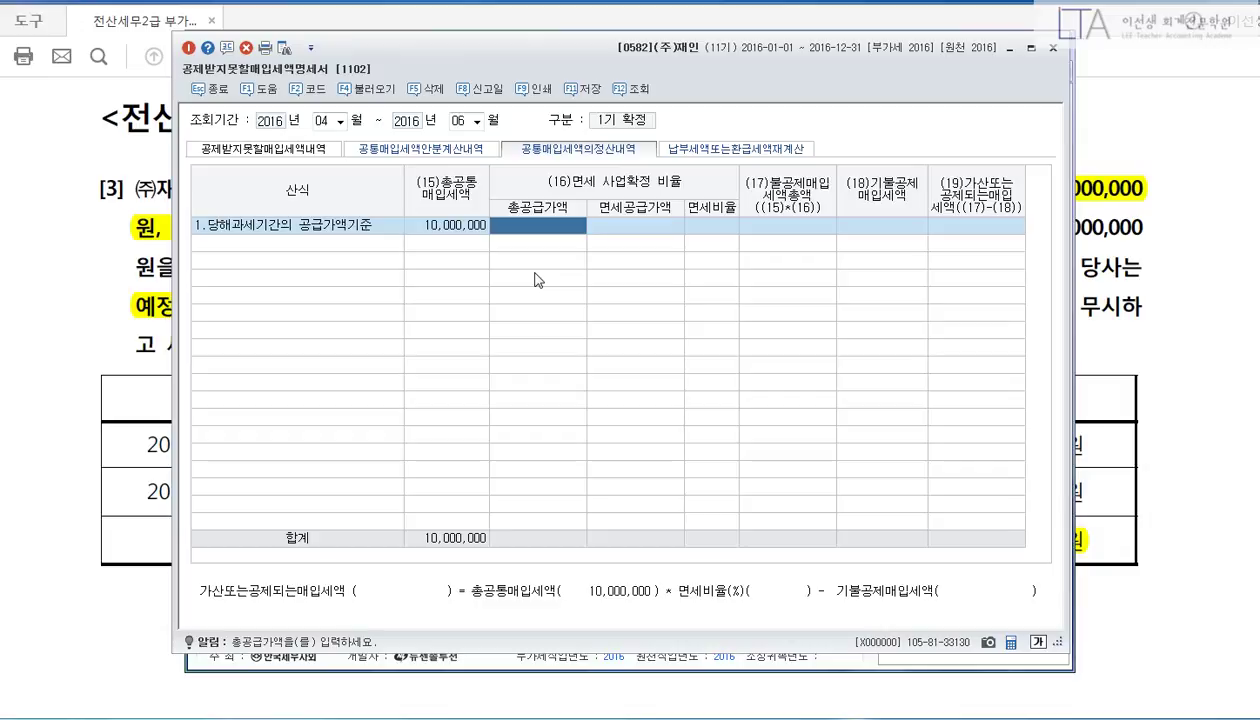
# Step: Set the settlement row's 총공급가액 to 5,000,000,000 and 면세공급가액 to 3,200,000,000
pyautogui.write('5000000000')
pyautogui.press('Return')
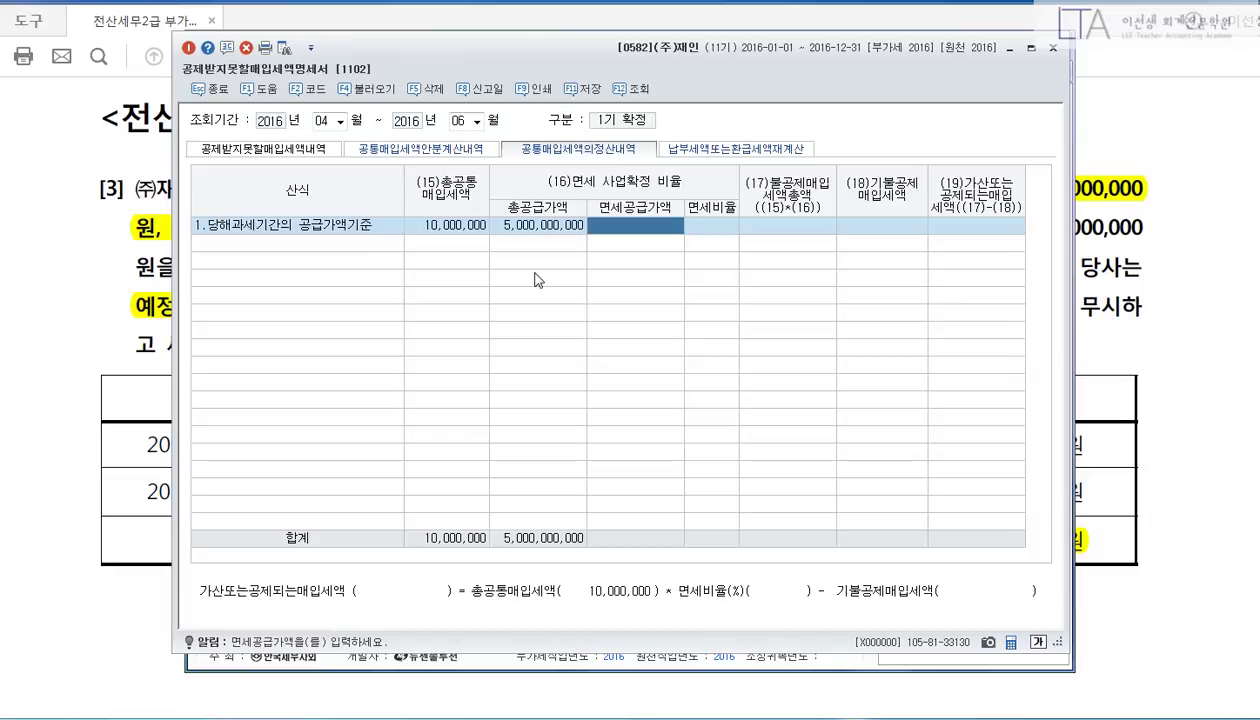
pyautogui.write('3200000000')
pyautogui.press('Return')
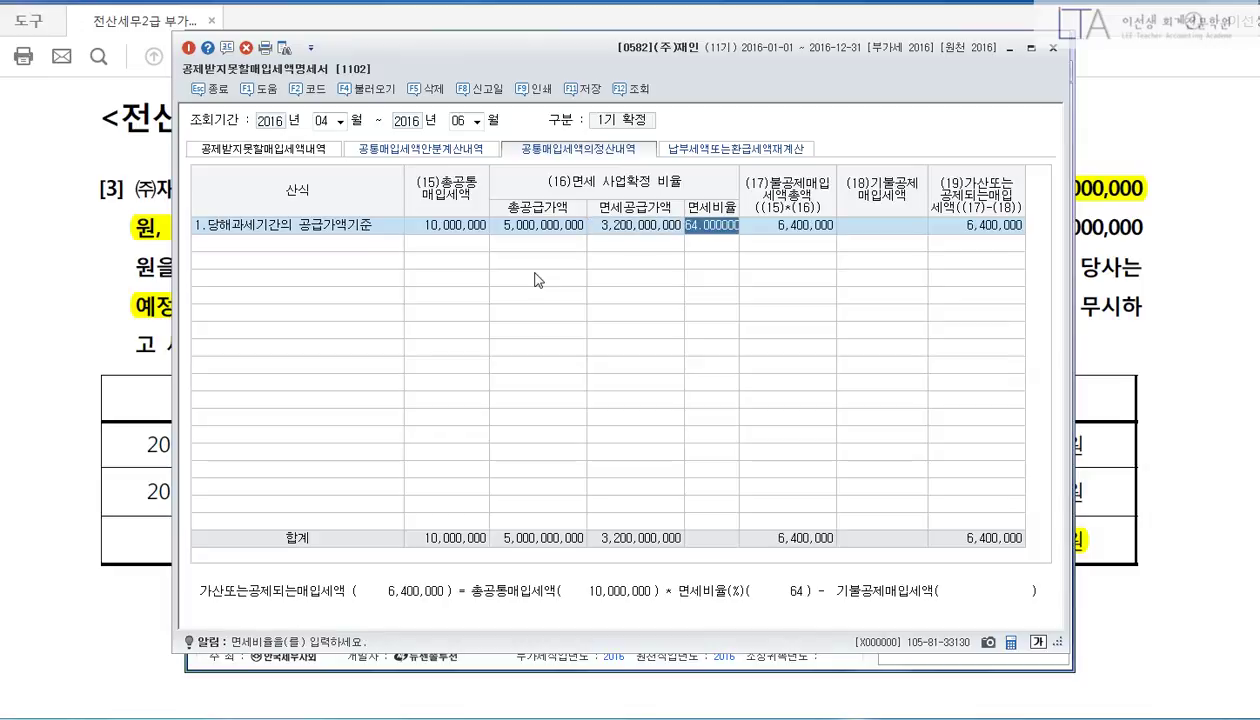
# Step: Switch to the exam PDF, mark the 면세공급가액 heading and the supply totals in the table, and clear the markings
pyautogui.click(1088, 260)
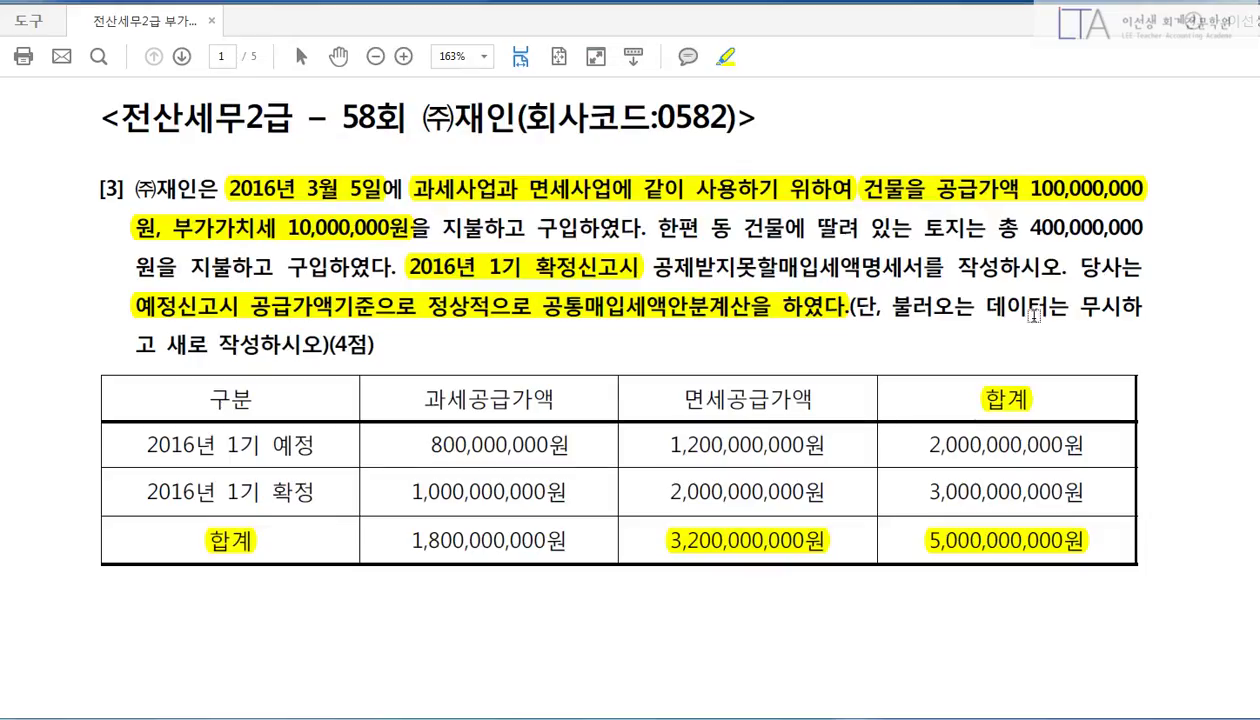
pyautogui.moveTo(680, 372); pyautogui.dragTo(862, 421)
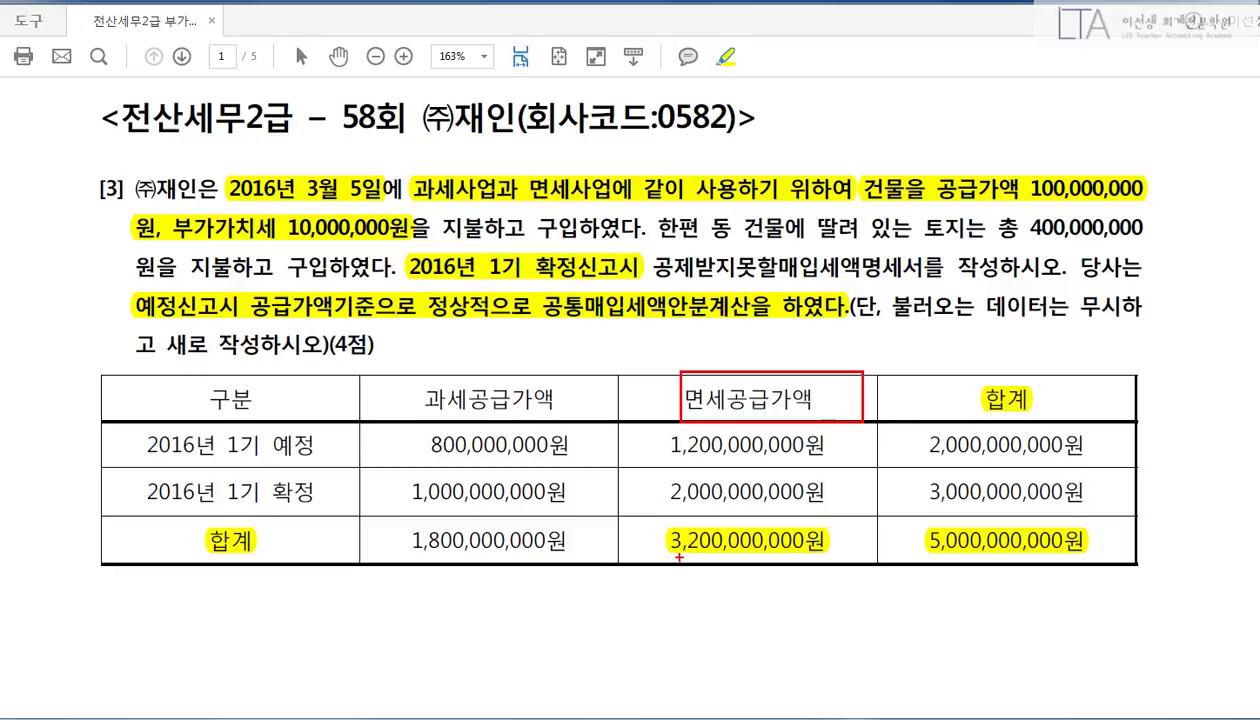
pyautogui.moveTo(648, 502); pyautogui.dragTo(856, 574)
pyautogui.moveTo(909, 523)
pyautogui.mouseDown()
pyautogui.moveTo(1093, 576)
pyautogui.moveTo(1150, 538)
pyautogui.mouseUp()
pyautogui.moveTo(770, 612); pyautogui.dragTo(848, 607)
pyautogui.press('Escape')
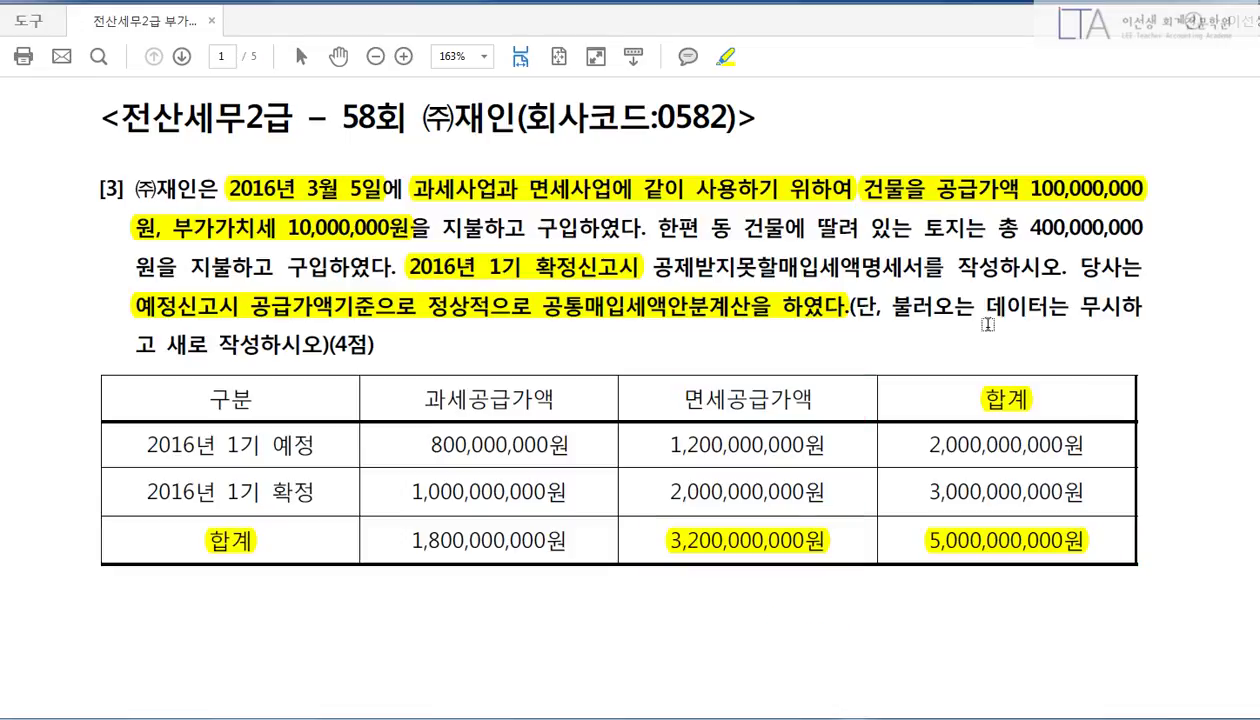
# Step: Switch back to KcLep, set the settlement row's 기불공제매입세액 to 6,000,000 and save the statement
pyautogui.hotkey('alt', 'Tab')
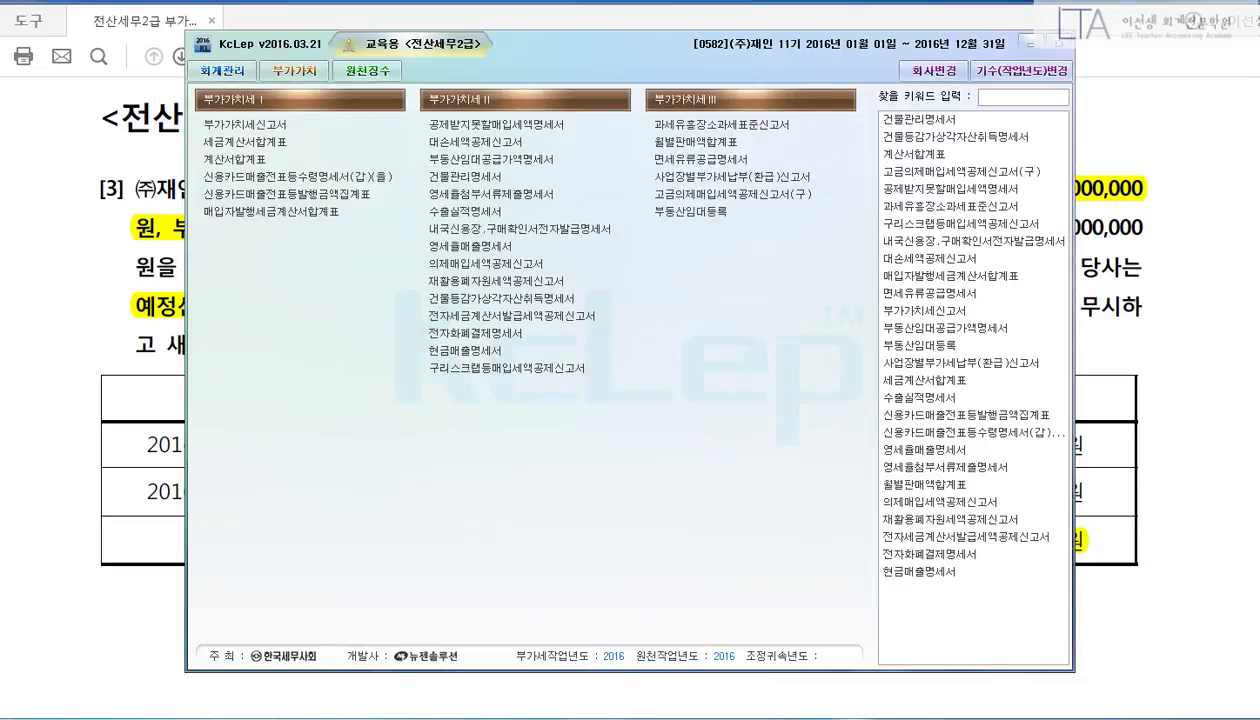
pyautogui.hotkey('alt', 'Tab')
pyautogui.click(886, 229)
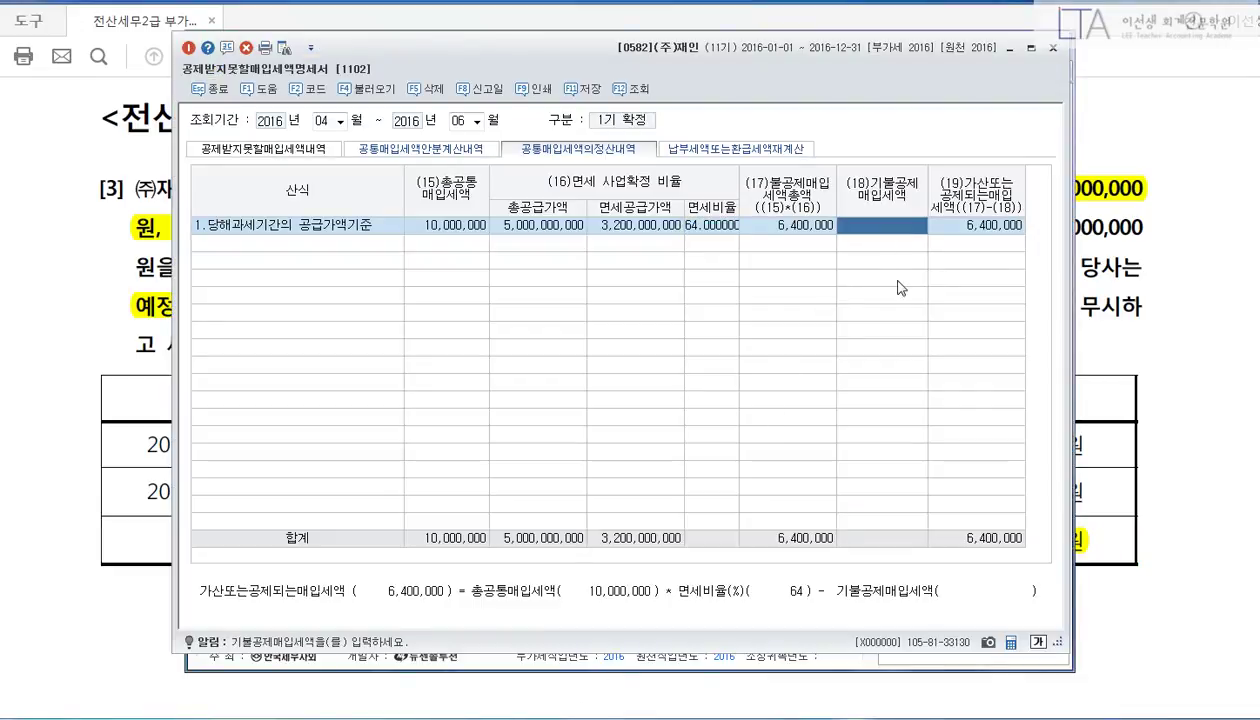
pyautogui.write('6000000')
pyautogui.press('Return')
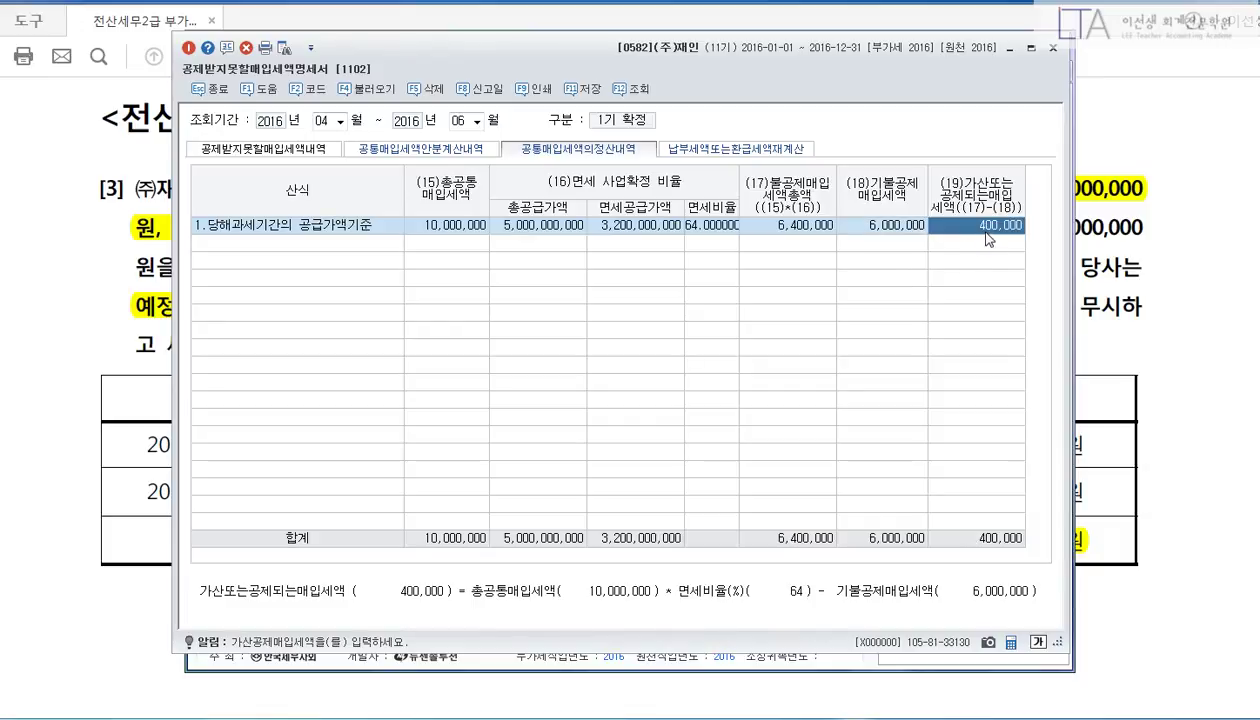
pyautogui.click(586, 90)
pyautogui.click(614, 389)
# Step: Search the program's menus for ㅂㄱㄱㅊ and open 부가가치세신고서
pyautogui.hotkey('ctrl', 'f')
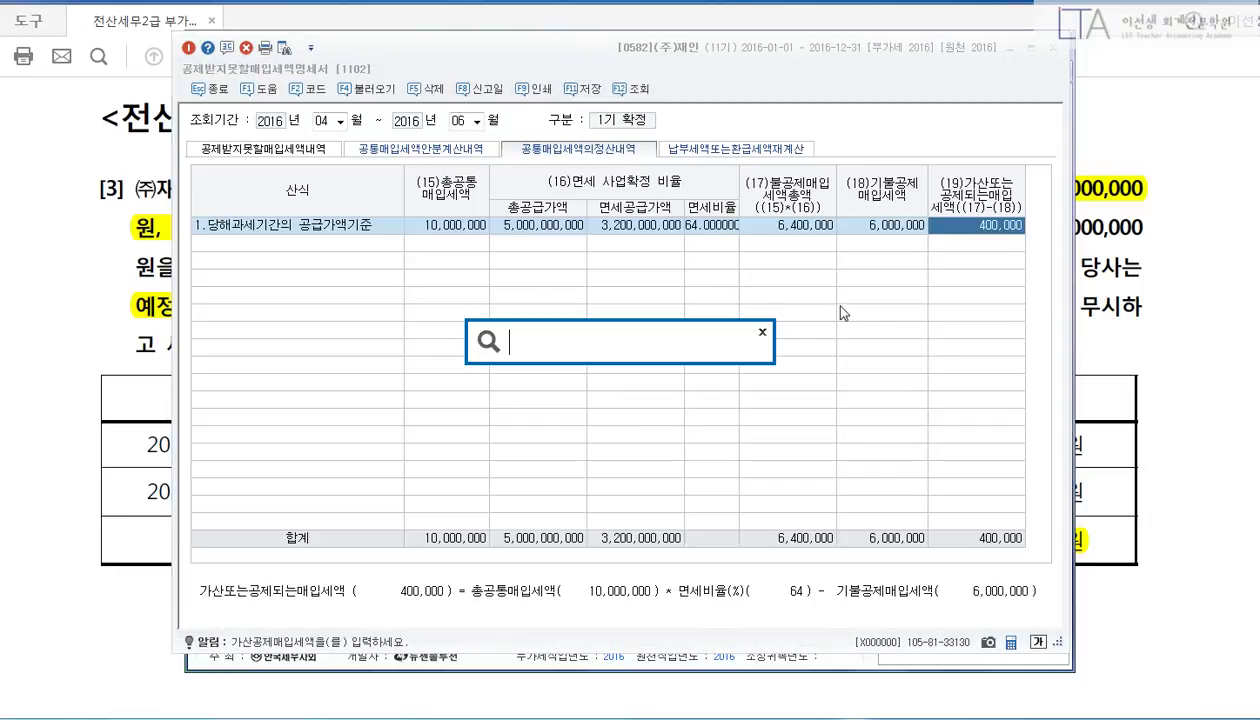
pyautogui.write('ㅂㄱㄱㅊ')
pyautogui.press('Return')
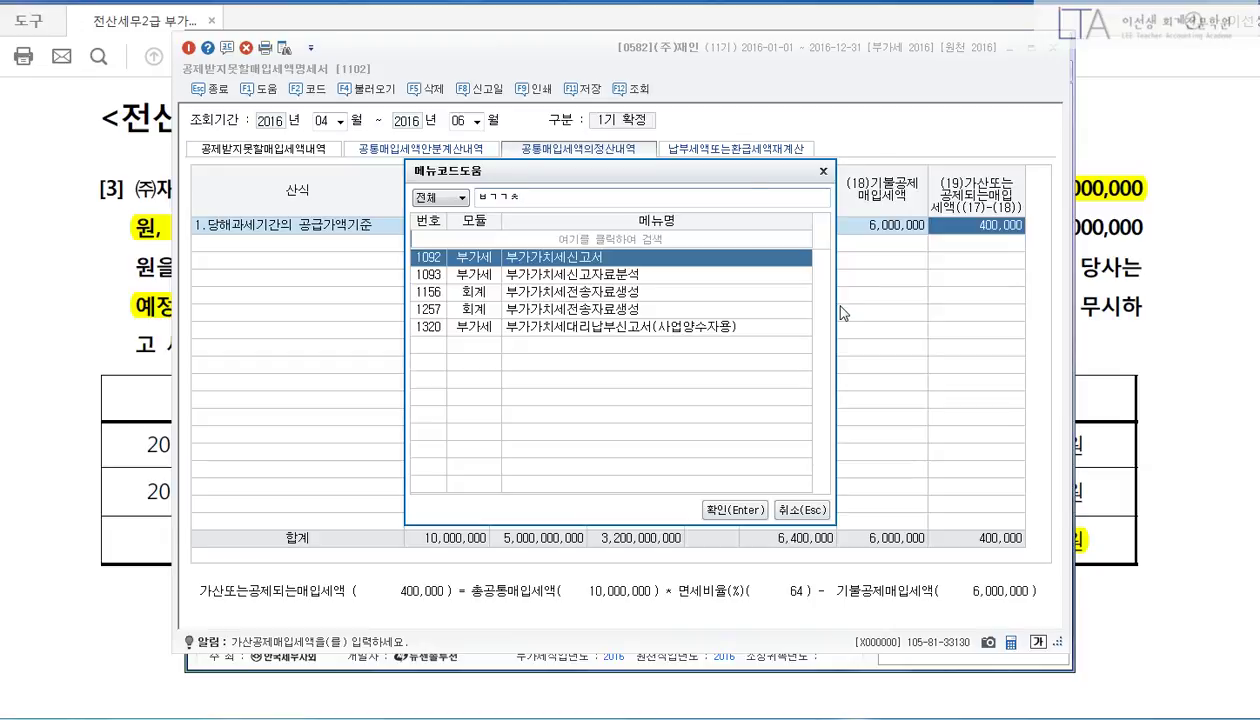
pyautogui.press('Return')
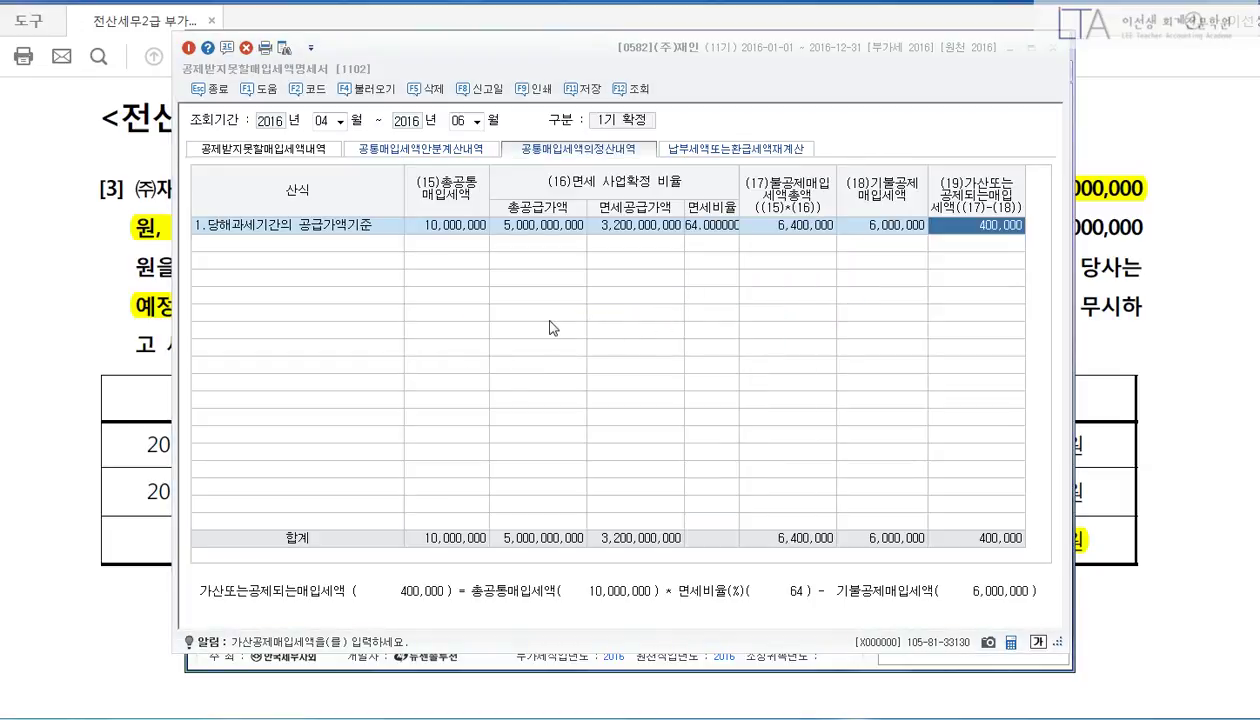
# Step: Query the 부가가치세신고서 for April 1 to June 30, 2016
pyautogui.write('10')
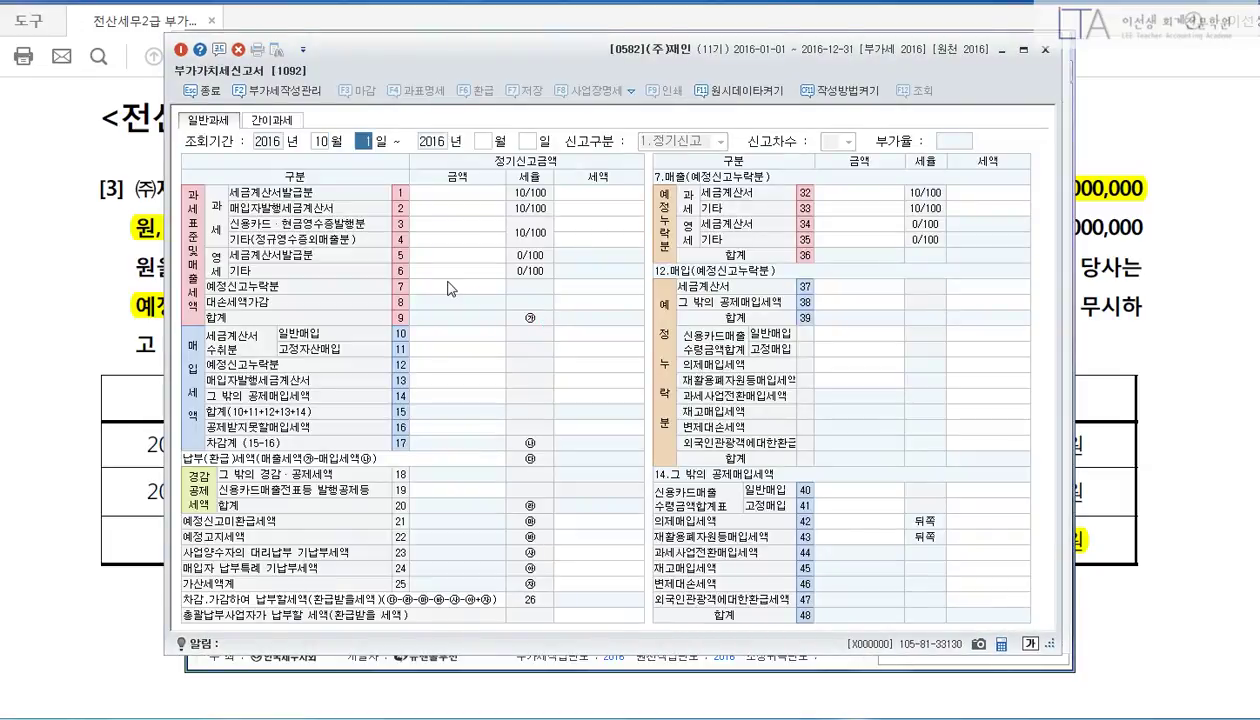
pyautogui.press('Return')
pyautogui.hotkey('shift', 'Tab')
pyautogui.hotkey('shift', 'Tab')
pyautogui.write('4')
pyautogui.press('Return')
pyautogui.press('Return')
pyautogui.write('6')
pyautogui.press('Return')
pyautogui.write('3,0')
pyautogui.press('Return')
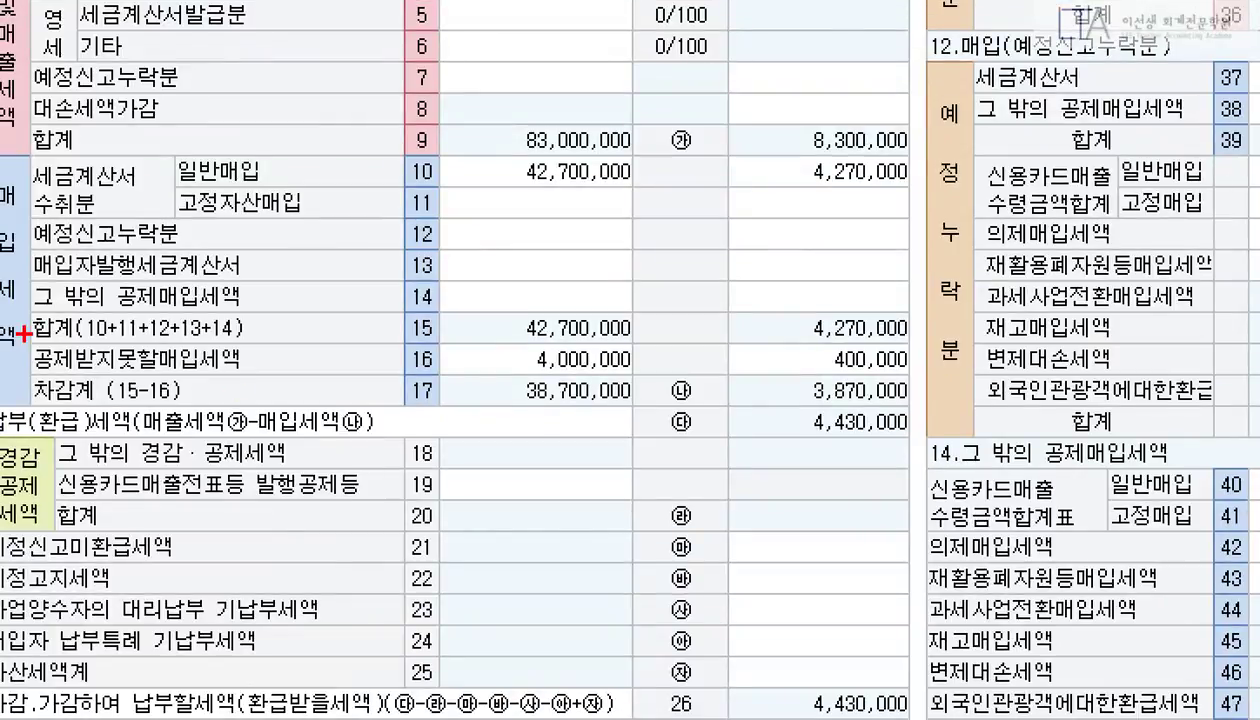
# Step: Examine the 공제받지못할매입세액 line and its 공통매입세액면세등사업분 breakdown in the VAT return, and close the return
pyautogui.moveTo(10, 322); pyautogui.dragTo(920, 387)
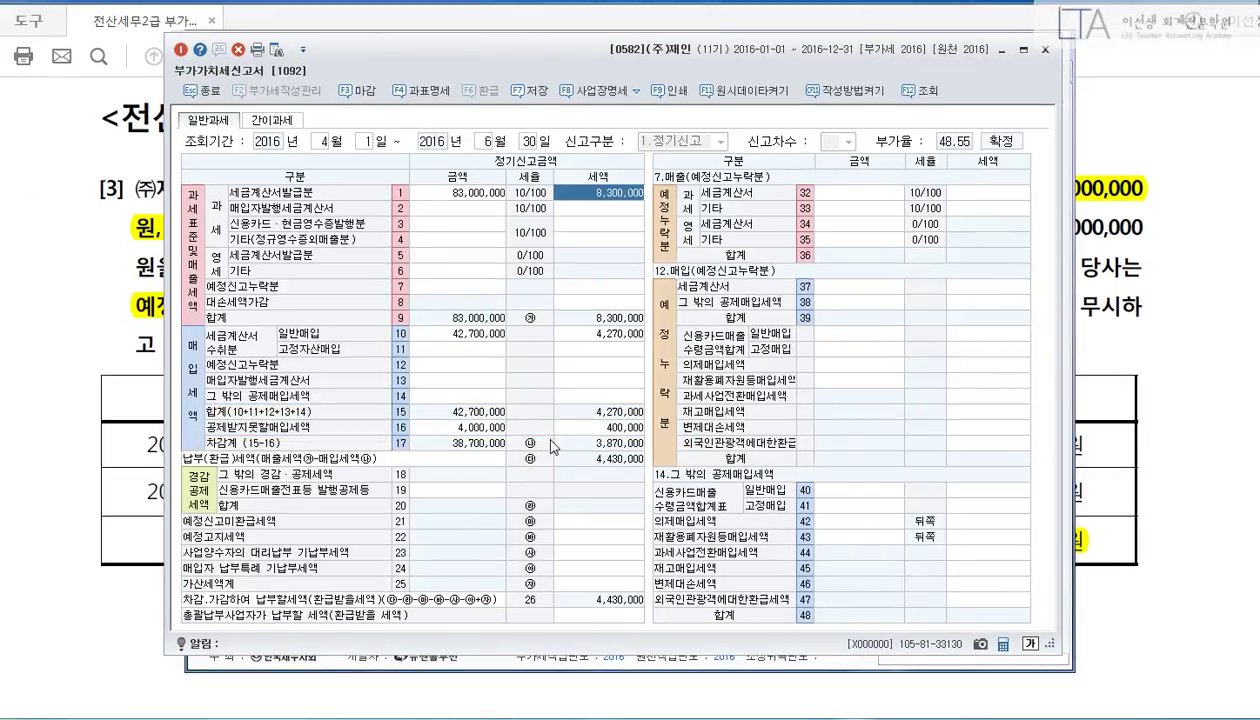
pyautogui.click(802, 362)
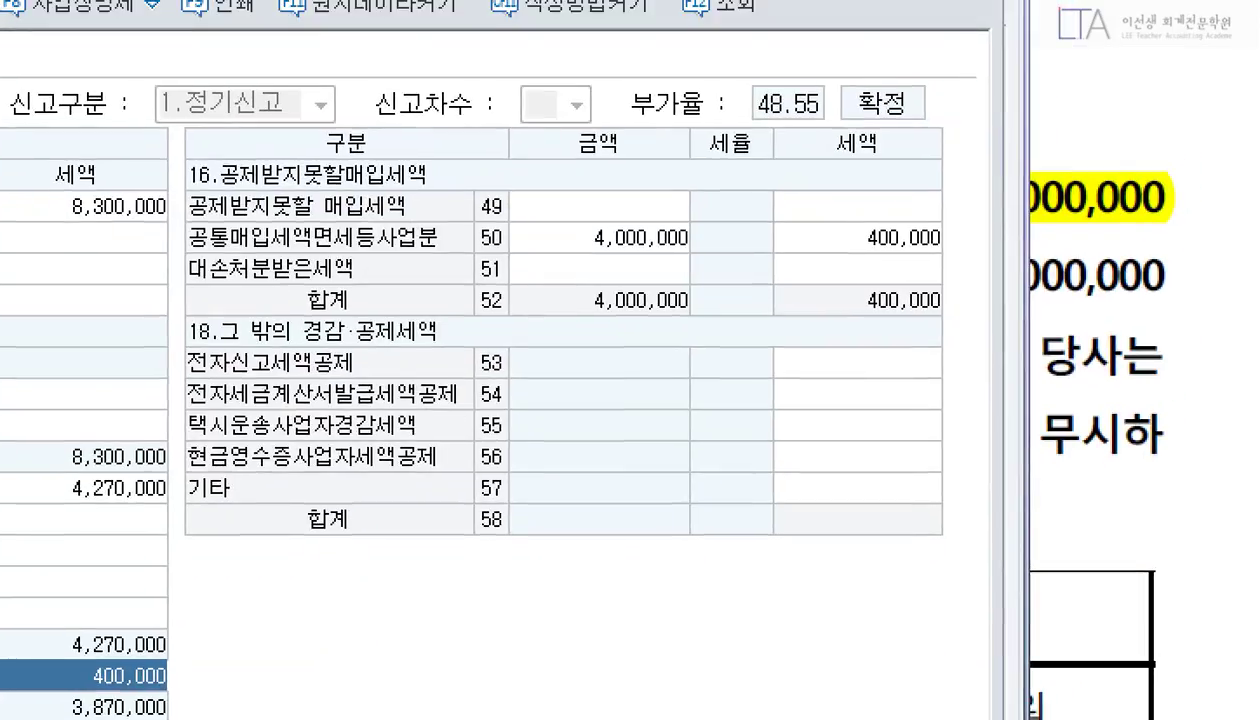
pyautogui.moveTo(167, 206); pyautogui.dragTo(1008, 268)
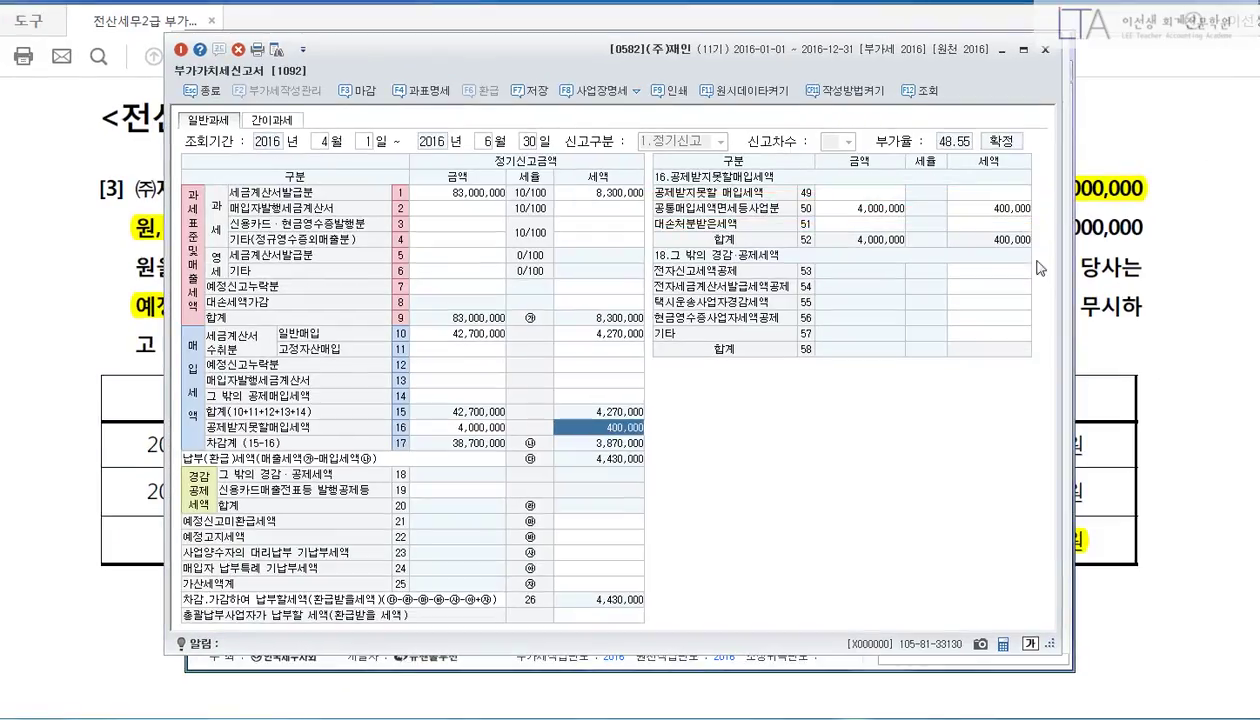
pyautogui.press('Escape')
pyautogui.click(640, 373)
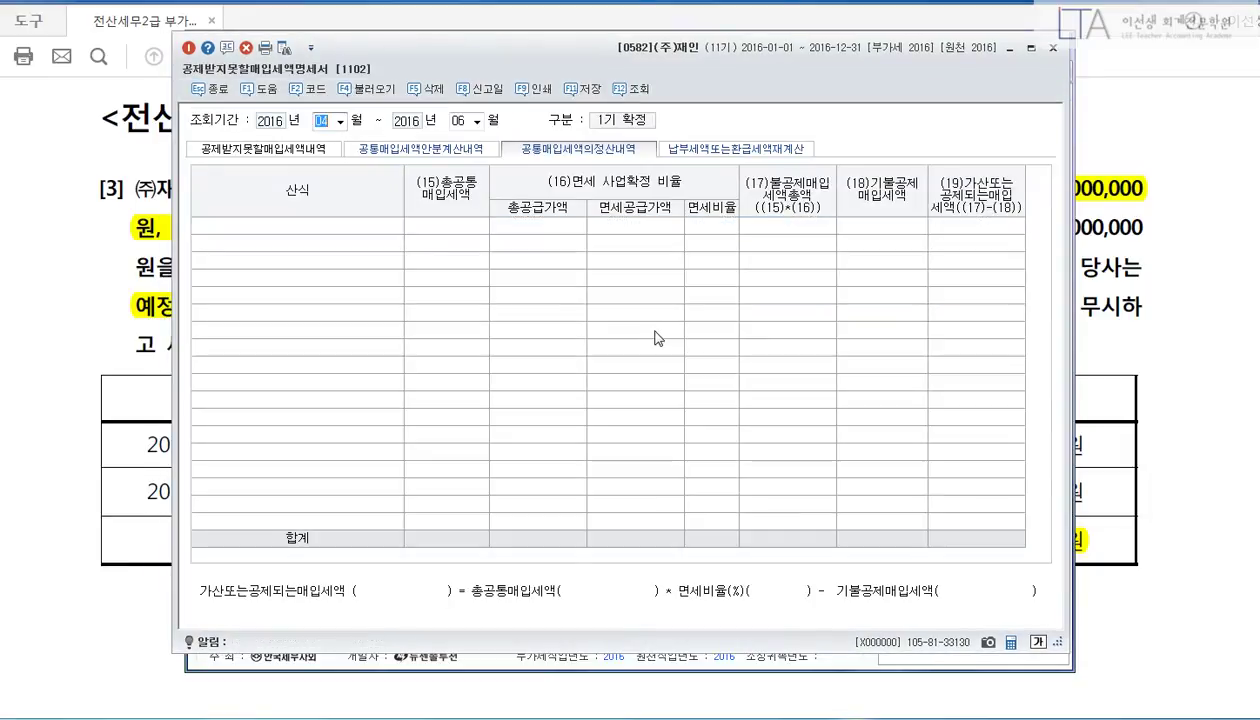
# Step: Close the statement, return to the exam PDF and box 공제받지못할매입세액명세서 in ㈜세원's problem [2]
pyautogui.press('Escape')
pyautogui.click(1099, 253)
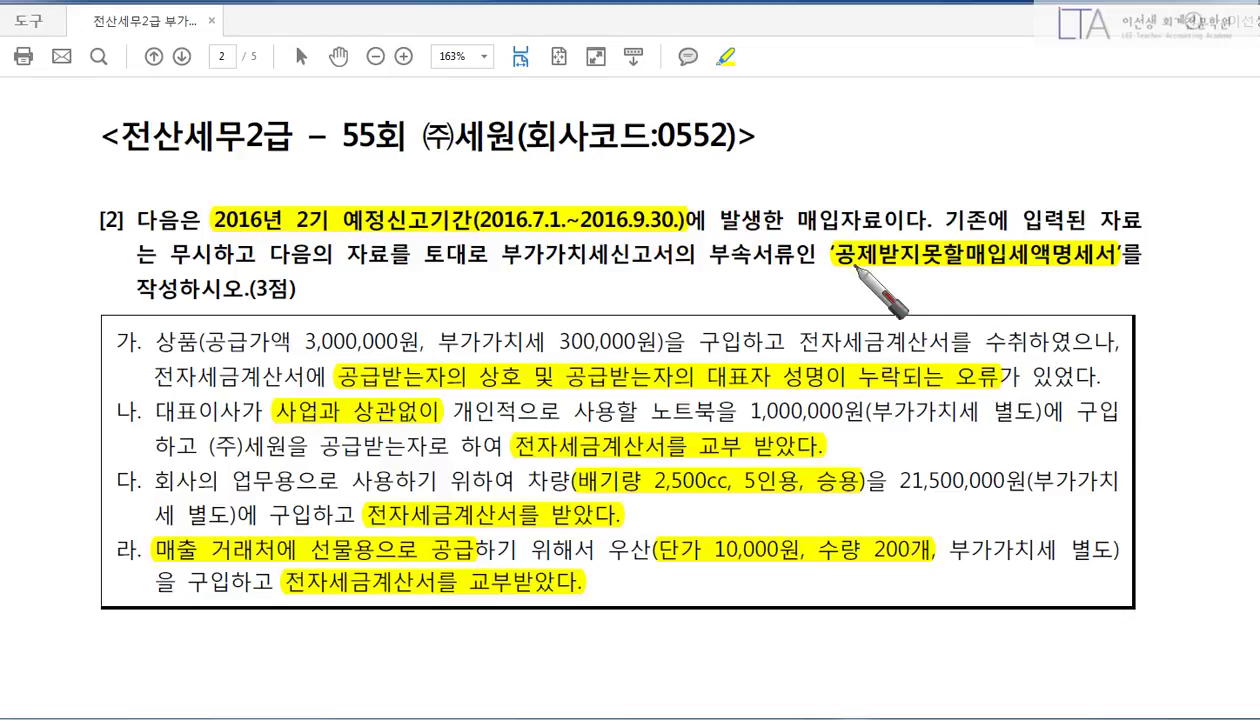
pyautogui.moveTo(843, 277); pyautogui.dragTo(1106, 284)
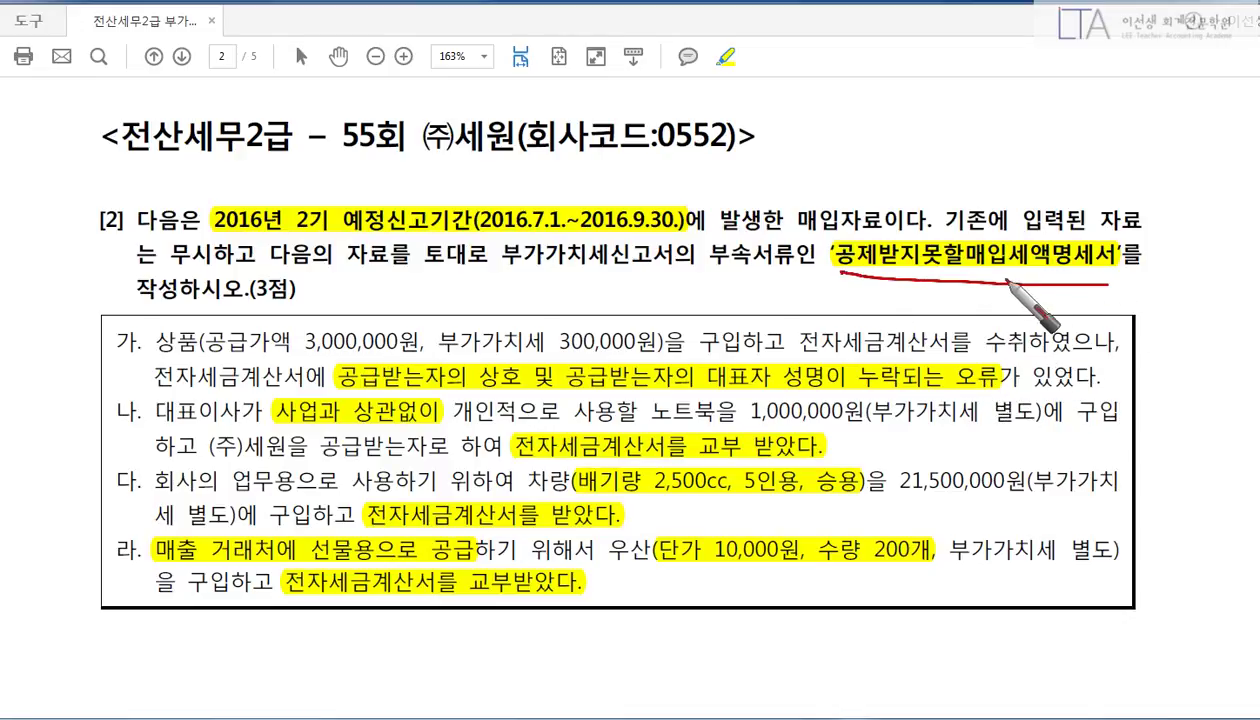
pyautogui.moveTo(830, 245)
pyautogui.mouseDown()
pyautogui.moveTo(1105, 238)
pyautogui.moveTo(1116, 285)
pyautogui.mouseUp()
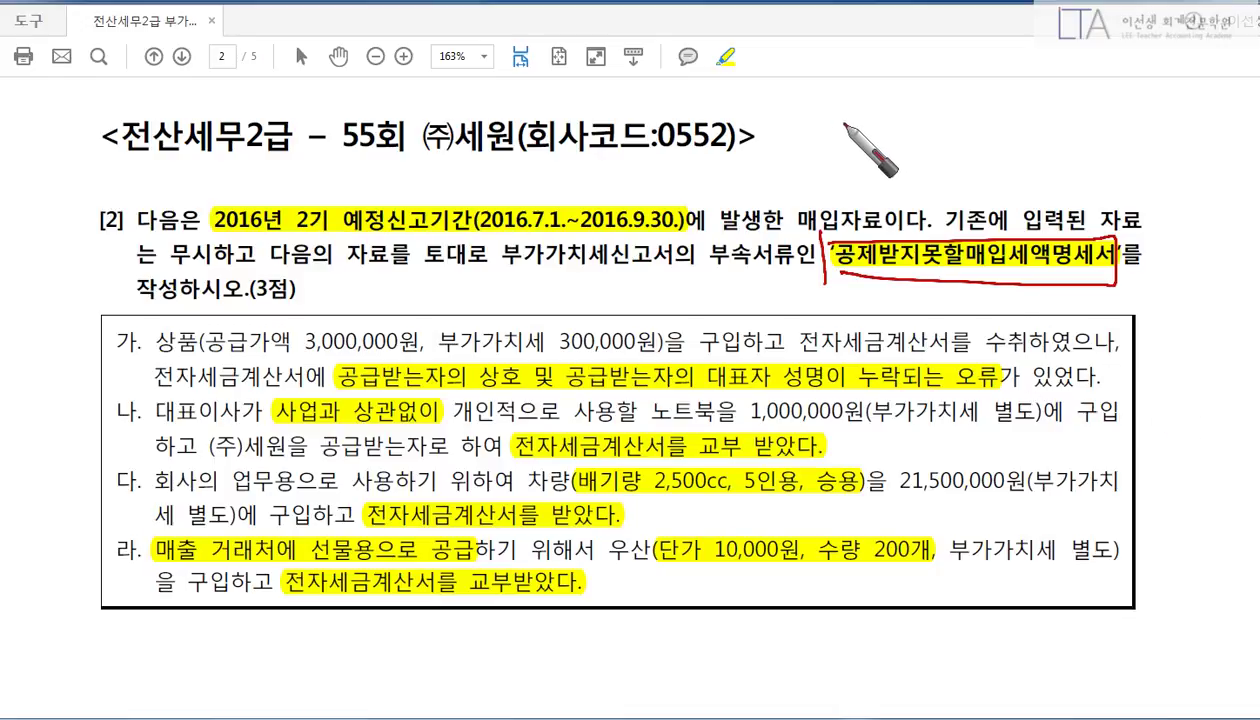
# Step: Write the circled note 54 and the note 사유 : T/I 수취 above the problem text, circling T/I 수취
pyautogui.moveTo(842, 126)
pyautogui.mouseDown()
pyautogui.moveTo(857, 124)
pyautogui.moveTo(862, 157)
pyautogui.mouseUp()
pyautogui.moveTo(880, 98); pyautogui.dragTo(876, 168)
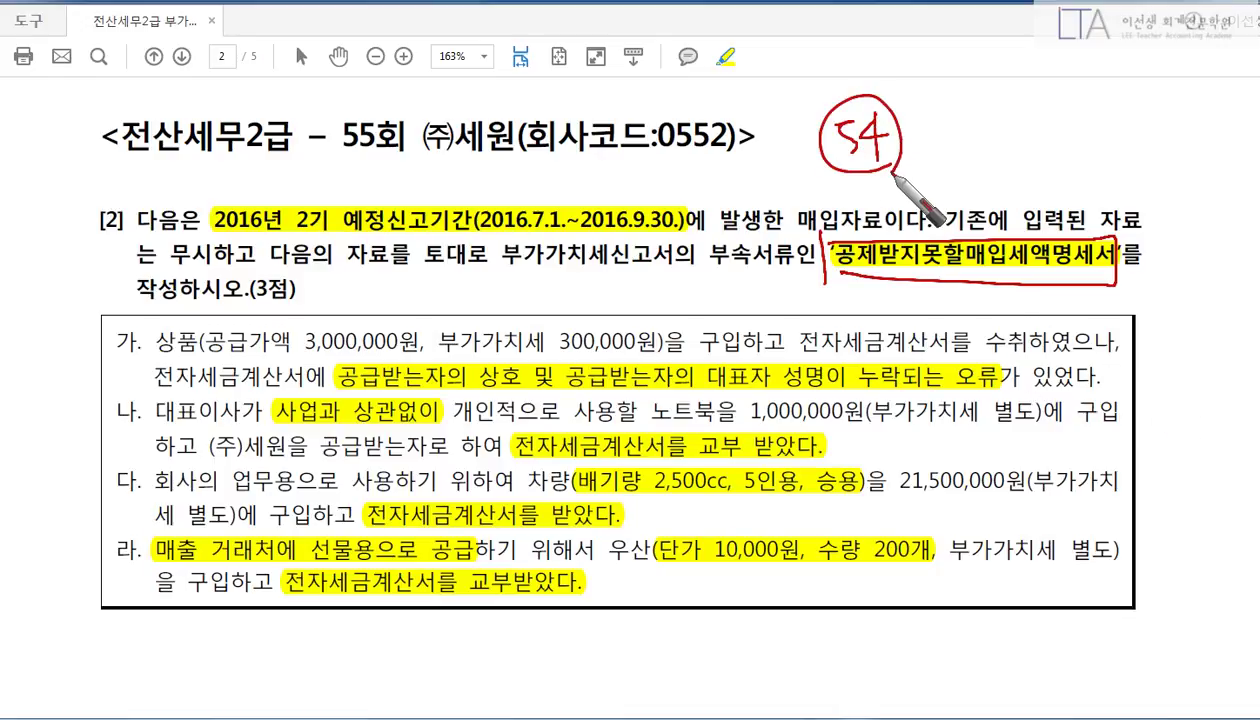
pyautogui.moveTo(943, 128)
pyautogui.mouseDown()
pyautogui.moveTo(952, 148)
pyautogui.moveTo(972, 135)
pyautogui.moveTo(1004, 158)
pyautogui.moveTo(981, 152)
pyautogui.moveTo(1094, 123)
pyautogui.moveTo(1082, 149)
pyautogui.mouseUp()
pyautogui.click(1041, 154)
pyautogui.moveTo(1107, 113)
pyautogui.mouseDown()
pyautogui.moveTo(1093, 155)
pyautogui.moveTo(1150, 145)
pyautogui.moveTo(1157, 163)
pyautogui.mouseUp()
pyautogui.moveTo(1186, 120); pyautogui.dragTo(1186, 160)
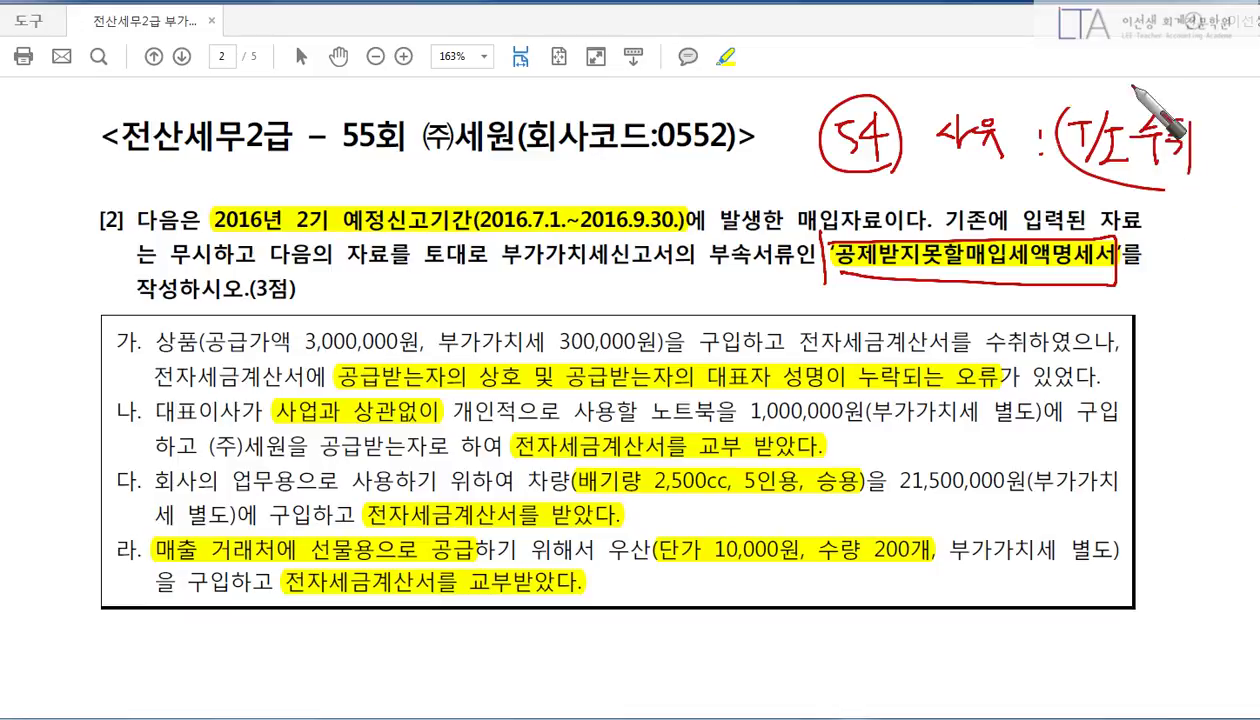
pyautogui.moveTo(1115, 88); pyautogui.dragTo(1193, 190)
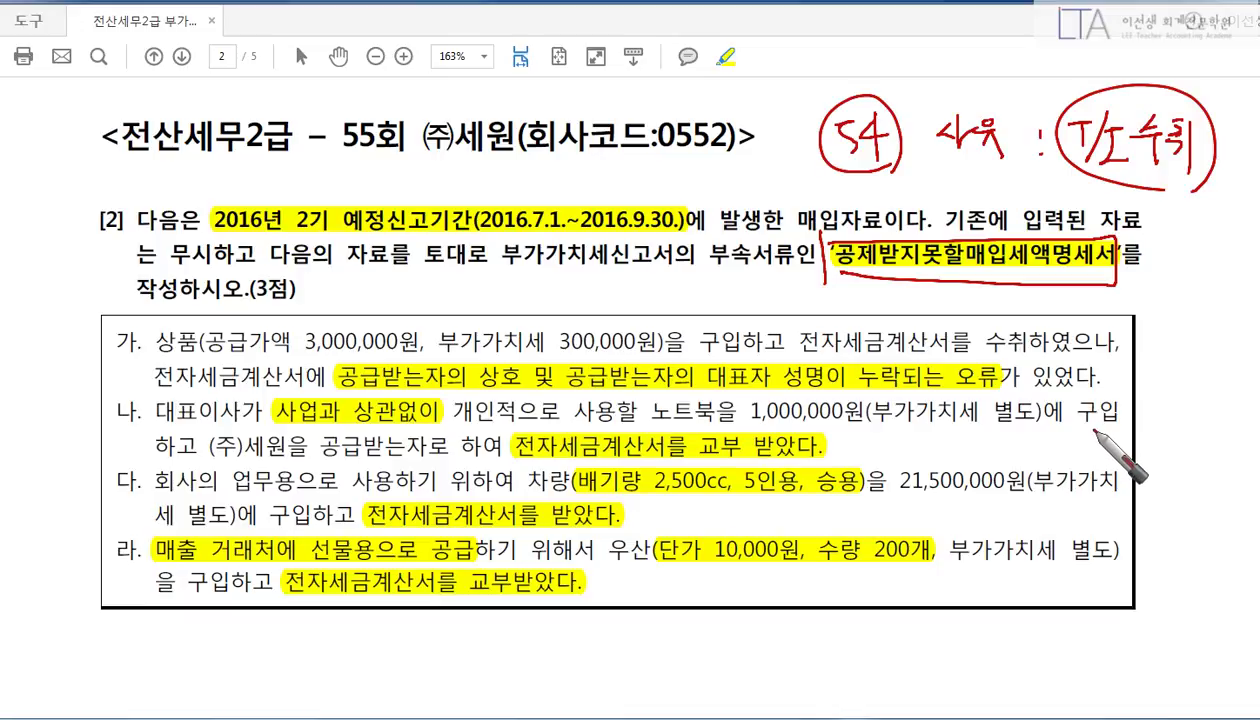
# Step: Circle item 가, underline its missing recipient name and representative error, and cross the item out
pyautogui.moveTo(160, 354)
pyautogui.mouseDown()
pyautogui.moveTo(105, 332)
pyautogui.moveTo(146, 345)
pyautogui.mouseUp()
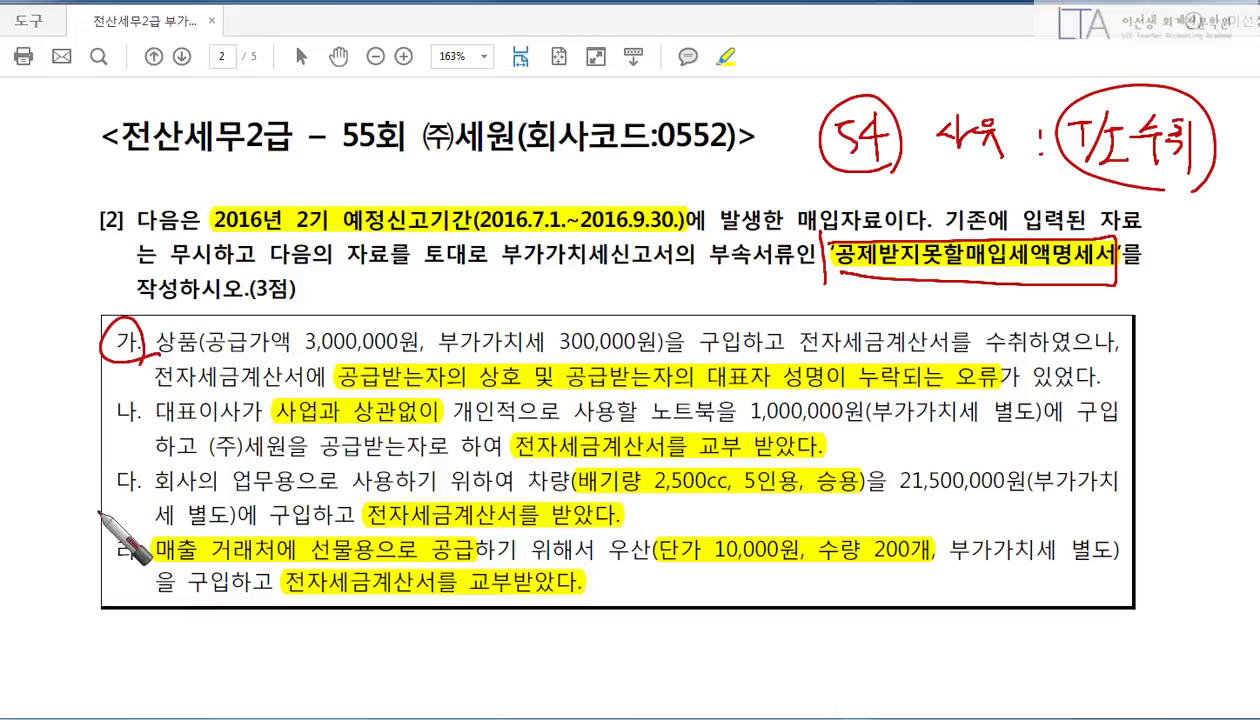
pyautogui.moveTo(343, 386); pyautogui.dragTo(968, 390)
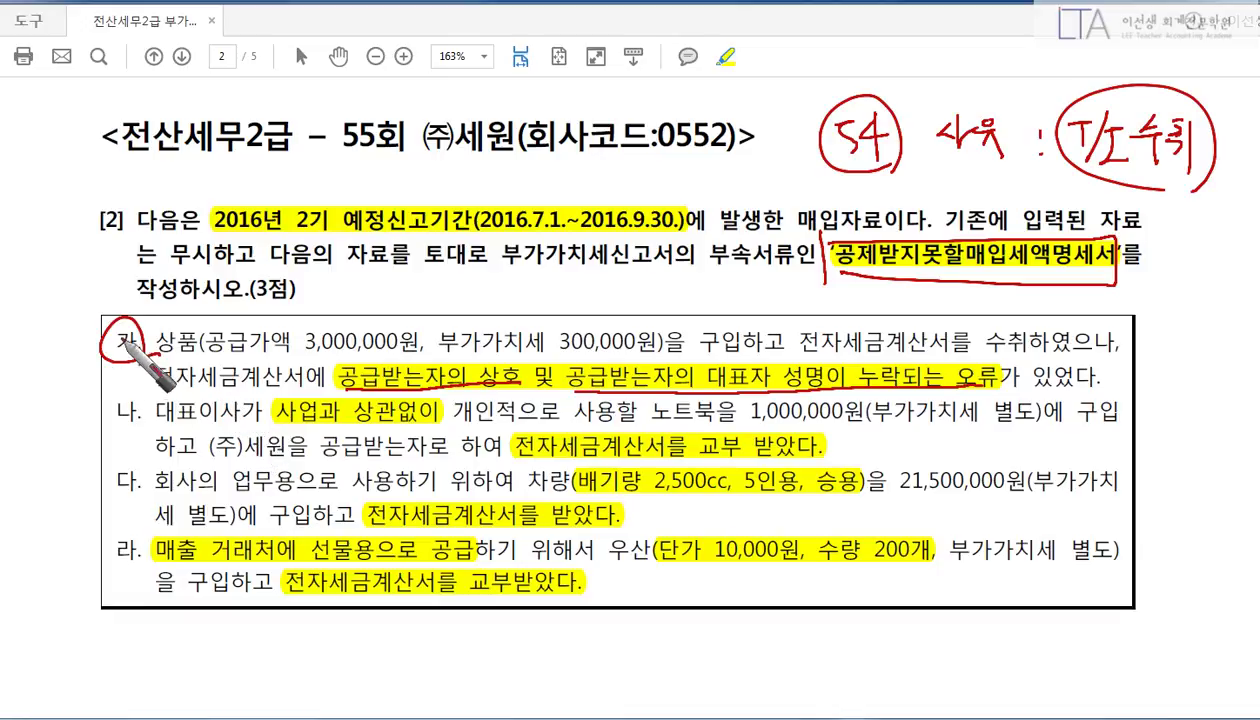
pyautogui.moveTo(145, 296); pyautogui.dragTo(102, 385)
pyautogui.moveTo(98, 302); pyautogui.dragTo(152, 345)
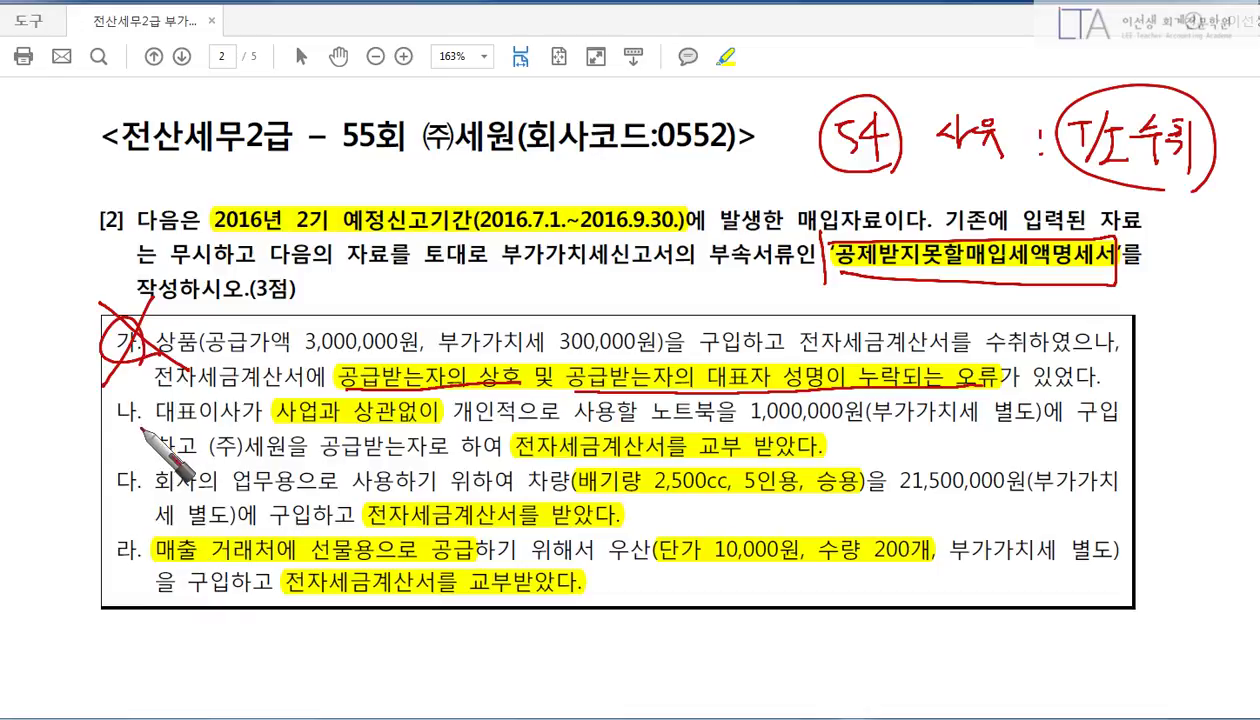
# Step: Circle items 나 and 다, underline 사업과 상관없이 and the 2,500cc car description, and mark the gift purchase in item 라
pyautogui.moveTo(138, 395); pyautogui.dragTo(135, 428)
pyautogui.moveTo(285, 426); pyautogui.dragTo(438, 425)
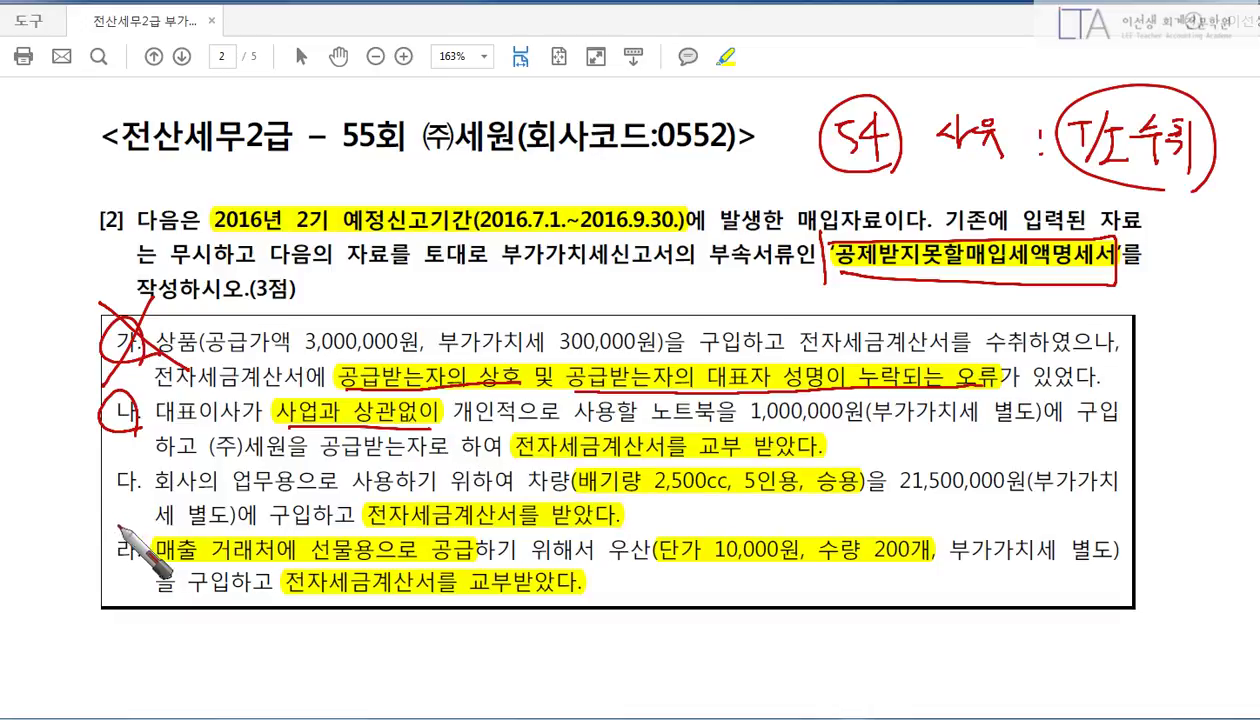
pyautogui.moveTo(118, 514)
pyautogui.mouseDown()
pyautogui.moveTo(103, 477)
pyautogui.moveTo(138, 495)
pyautogui.mouseUp()
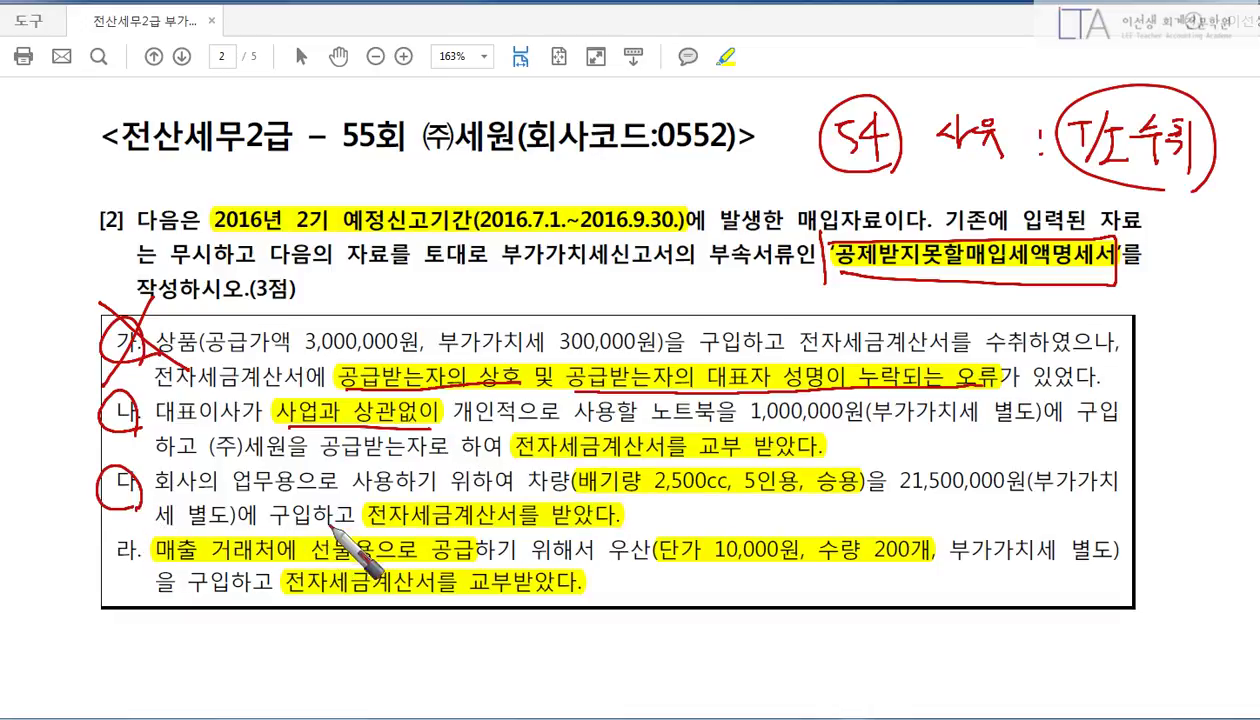
pyautogui.moveTo(580, 494); pyautogui.dragTo(845, 498)
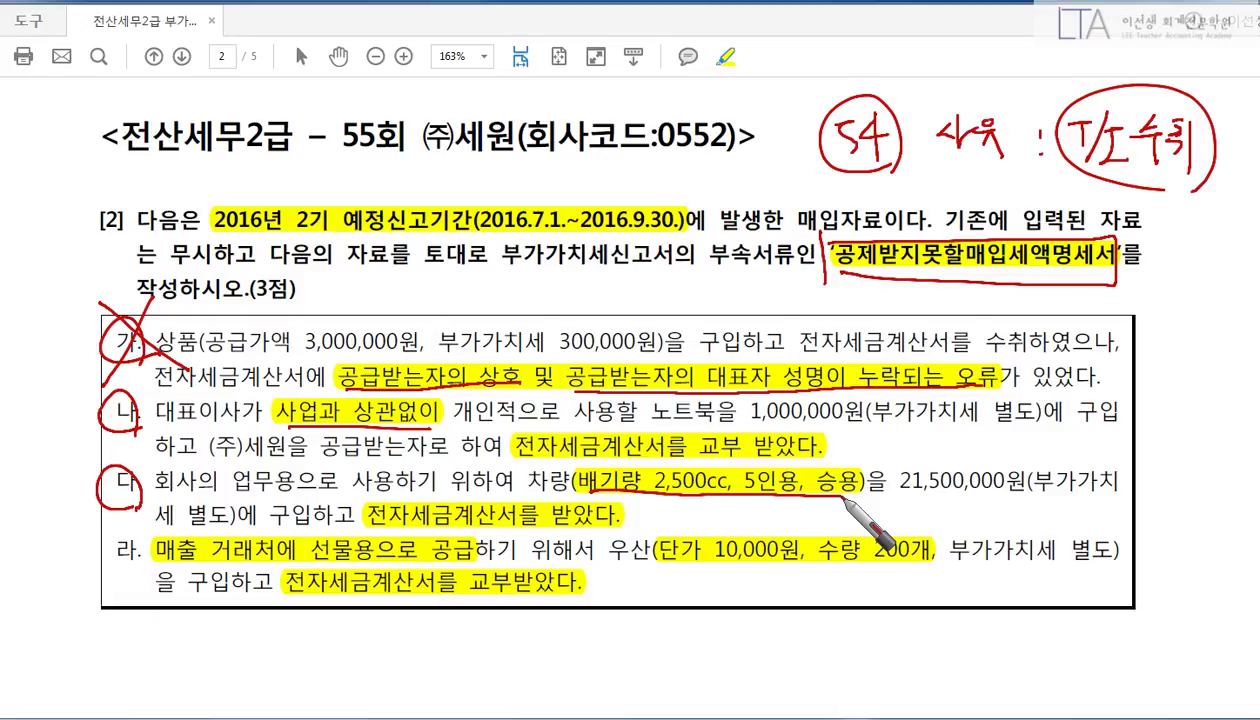
pyautogui.moveTo(130, 575)
pyautogui.mouseDown()
pyautogui.moveTo(420, 556)
pyautogui.moveTo(445, 580)
pyautogui.mouseUp()
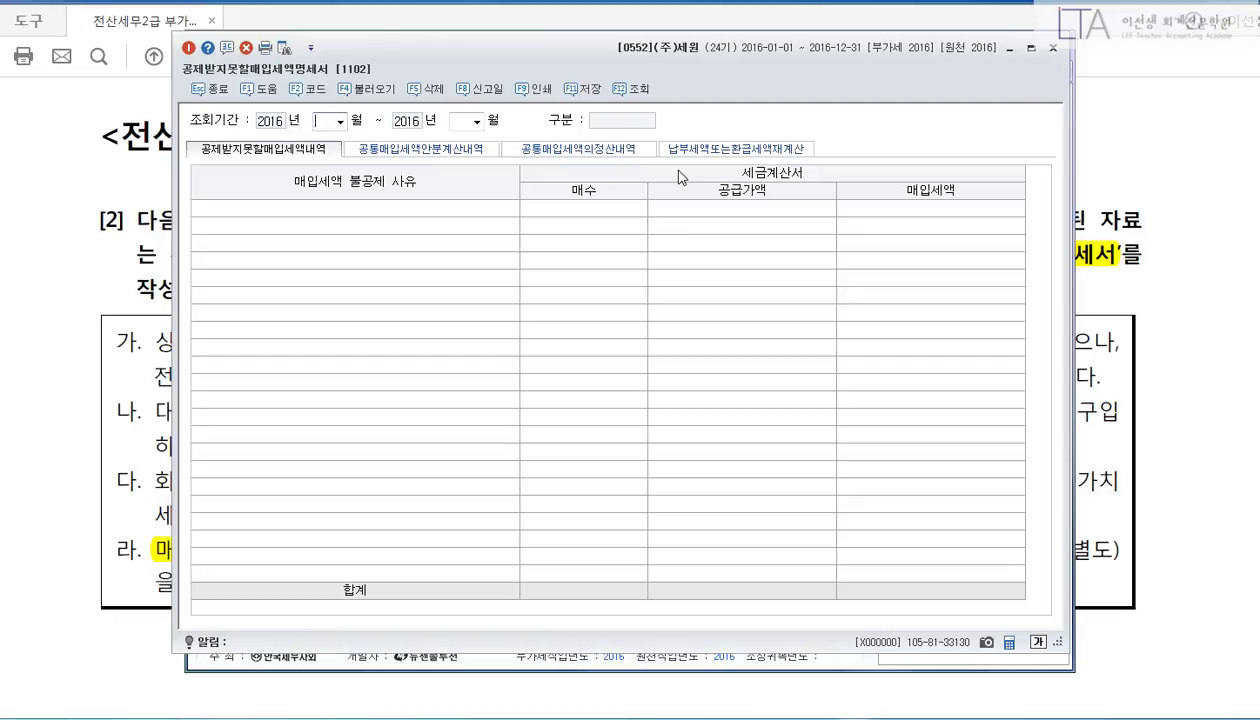
# Step: Query ㈜세원's 공제받지못할매입세액명세서 in KcLep for July to September 2016 and examine the non-deduction reasons
pyautogui.write('07')
pyautogui.press('Return')
pyautogui.write('09')
pyautogui.press('Return')
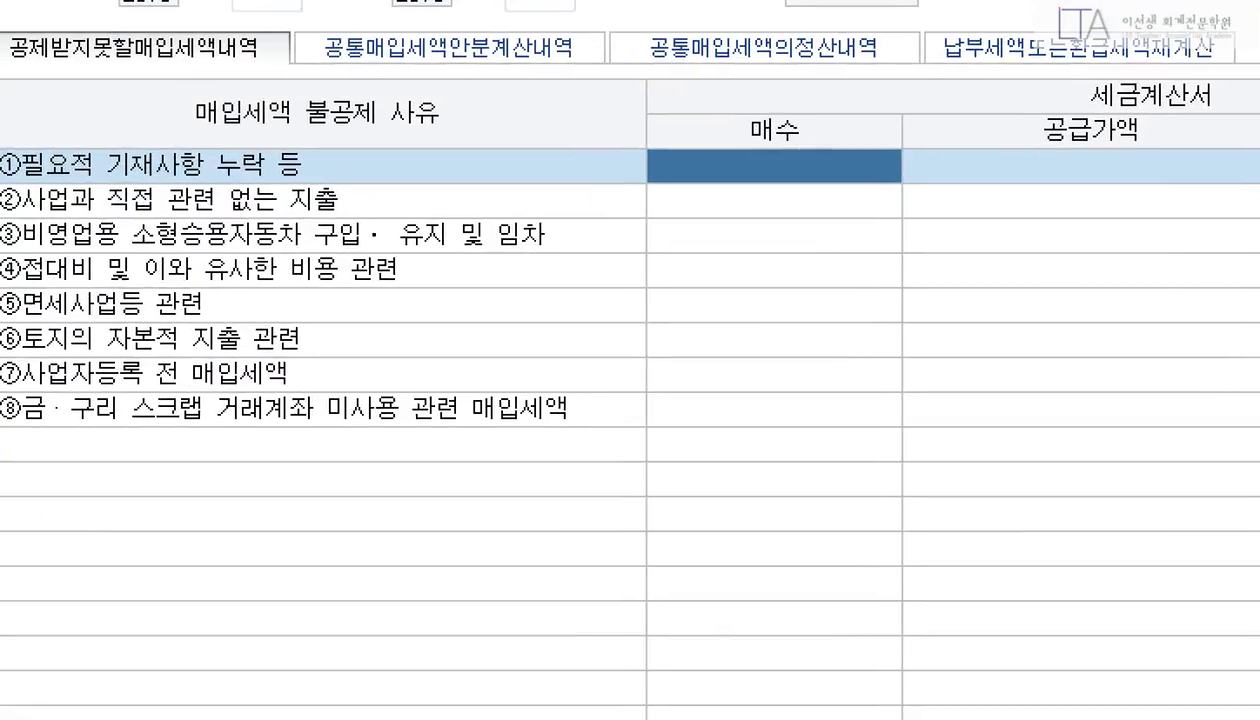
pyautogui.moveTo(3, 77); pyautogui.dragTo(868, 485)
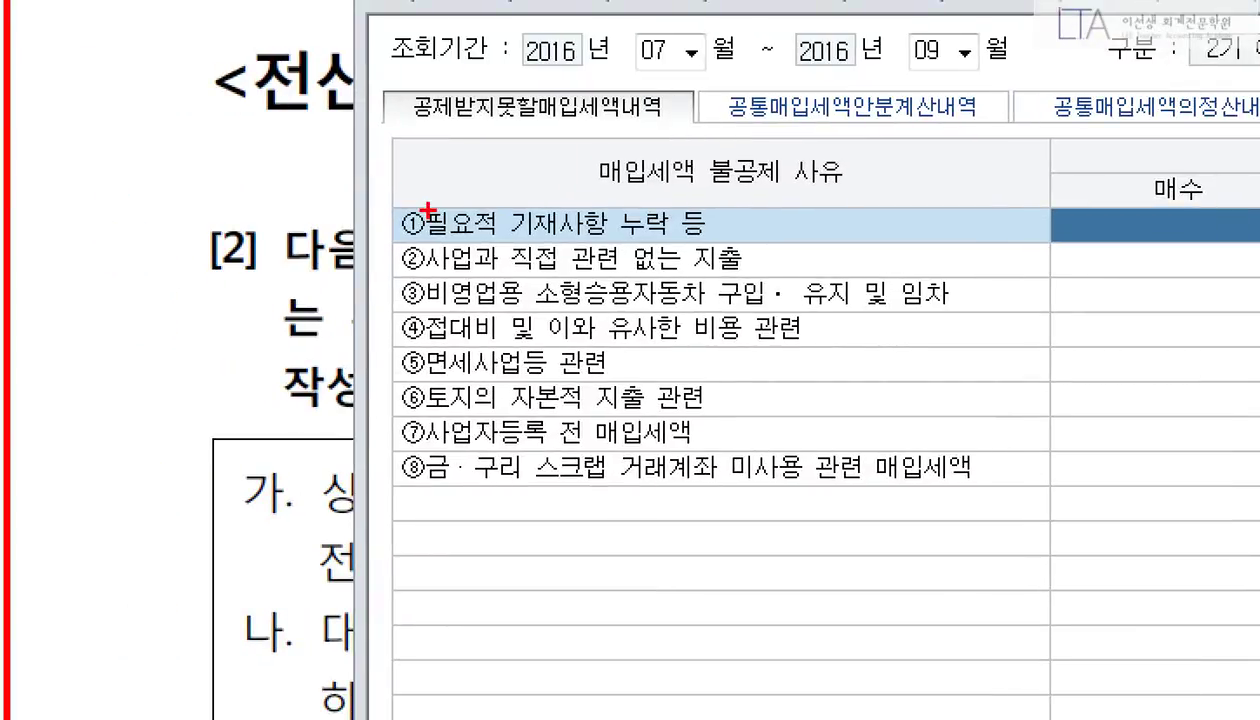
pyautogui.moveTo(364, 190); pyautogui.dragTo(1240, 266)
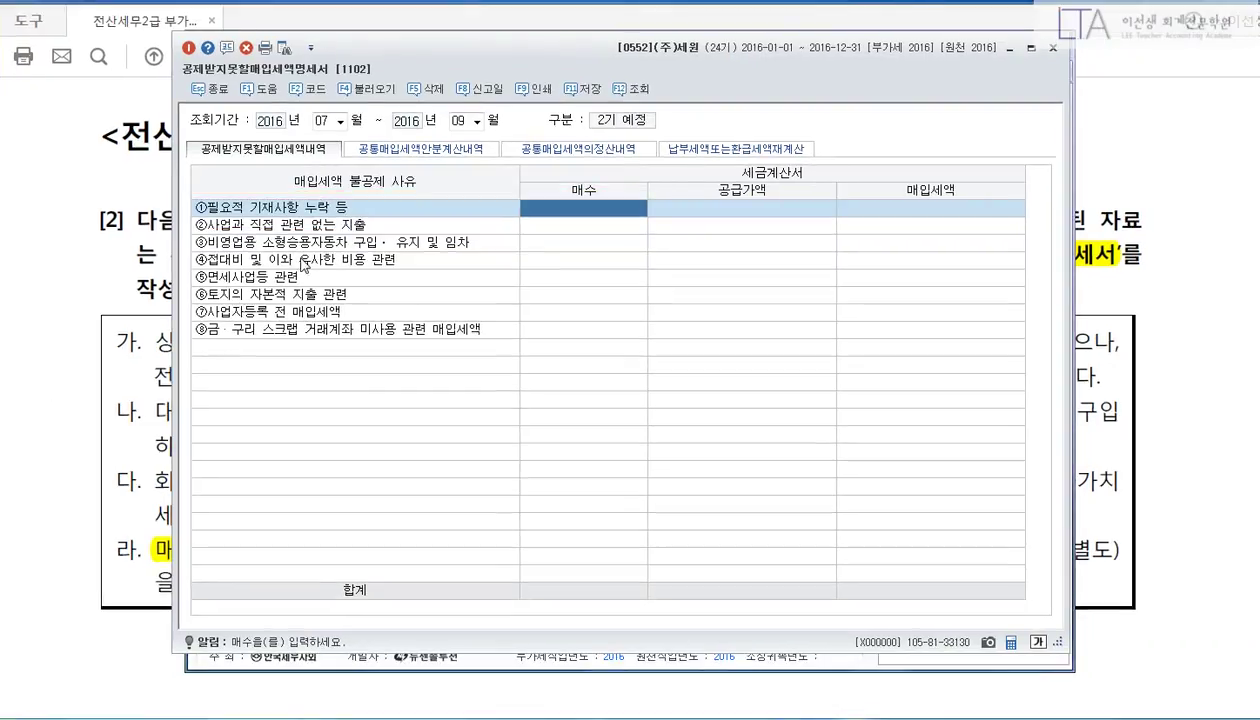
# Step: Enter 1 invoice with a 공급가액 of 1,000,000 for ②사업과 직접 관련 없는 지출
pyautogui.click(524, 227)
pyautogui.write('1')
pyautogui.press('Return')
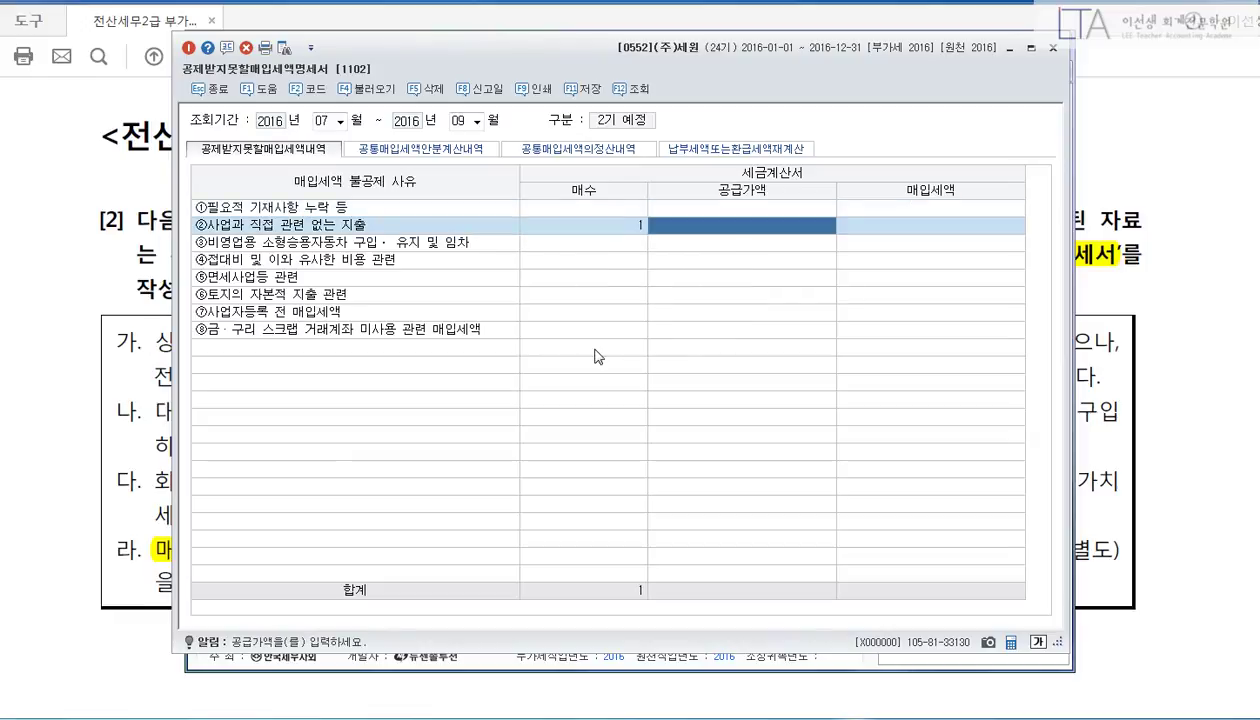
pyautogui.write('1000000')
pyautogui.press('Return')
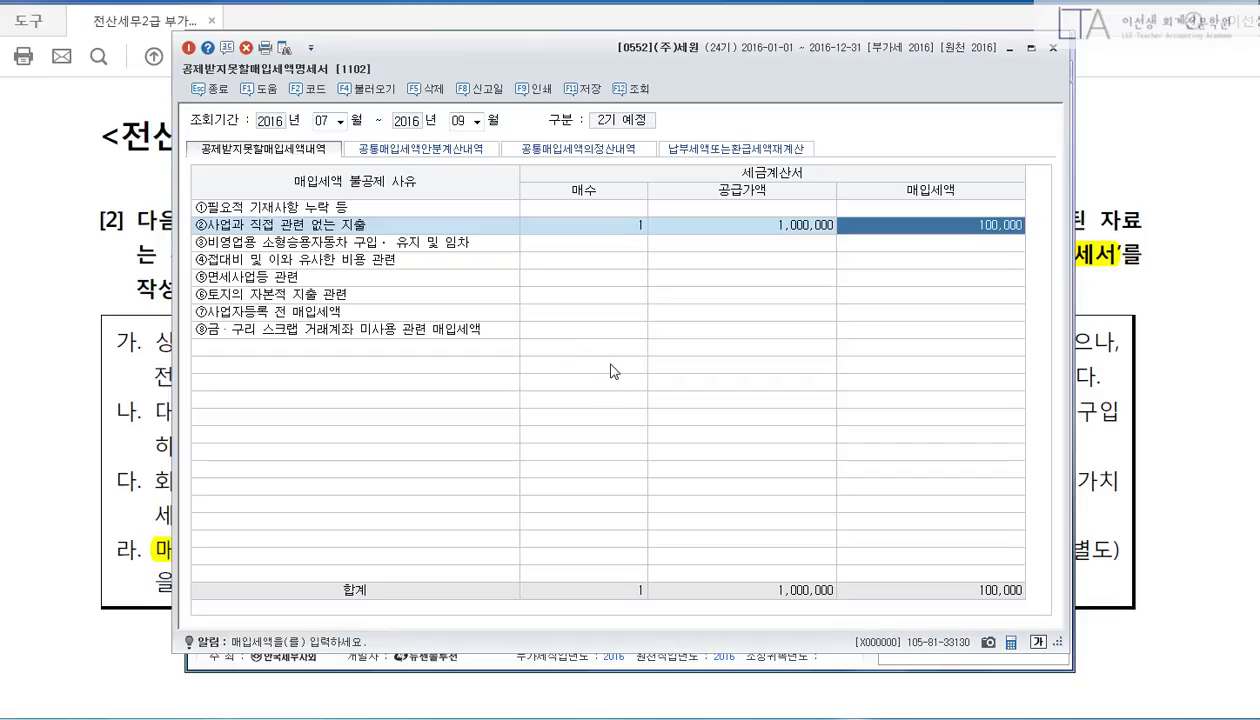
# Step: Enter 1 invoice with a 공급가액 of 21,500,000 for ③비영업용 소형승용자동차 구입·유지 및 임차
pyautogui.click(600, 241)
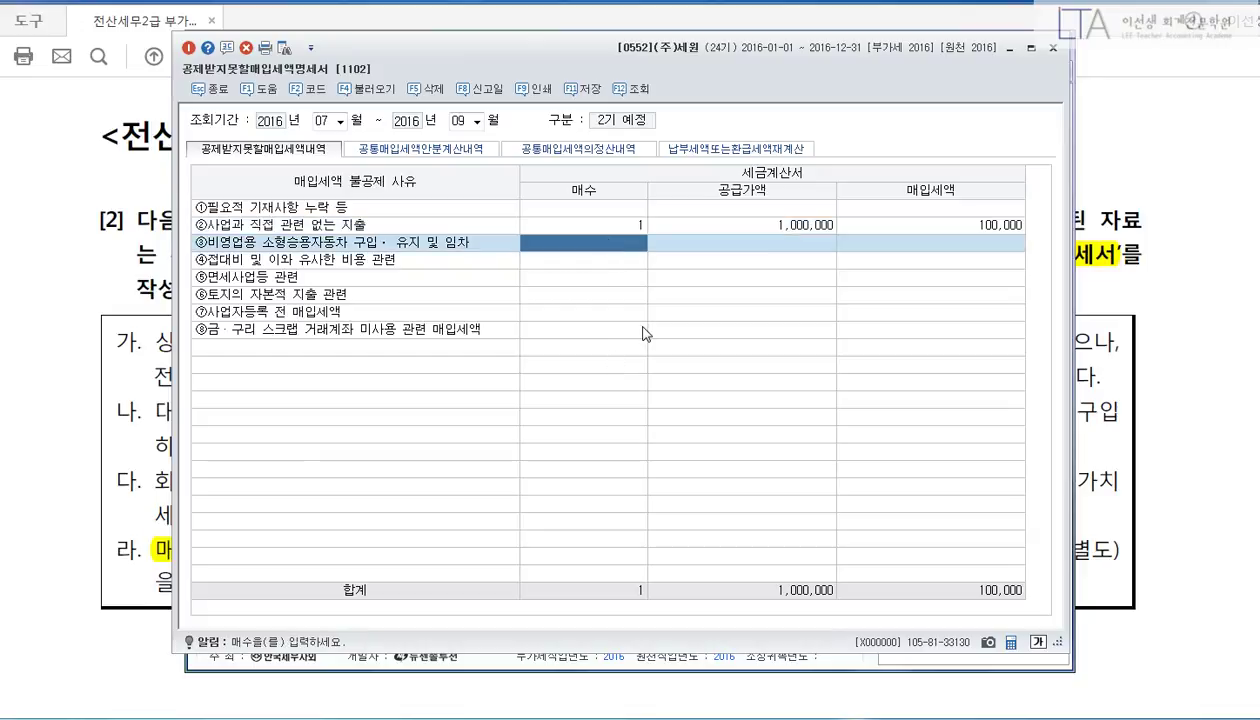
pyautogui.write('1')
pyautogui.press('Return')
pyautogui.write('21500000')
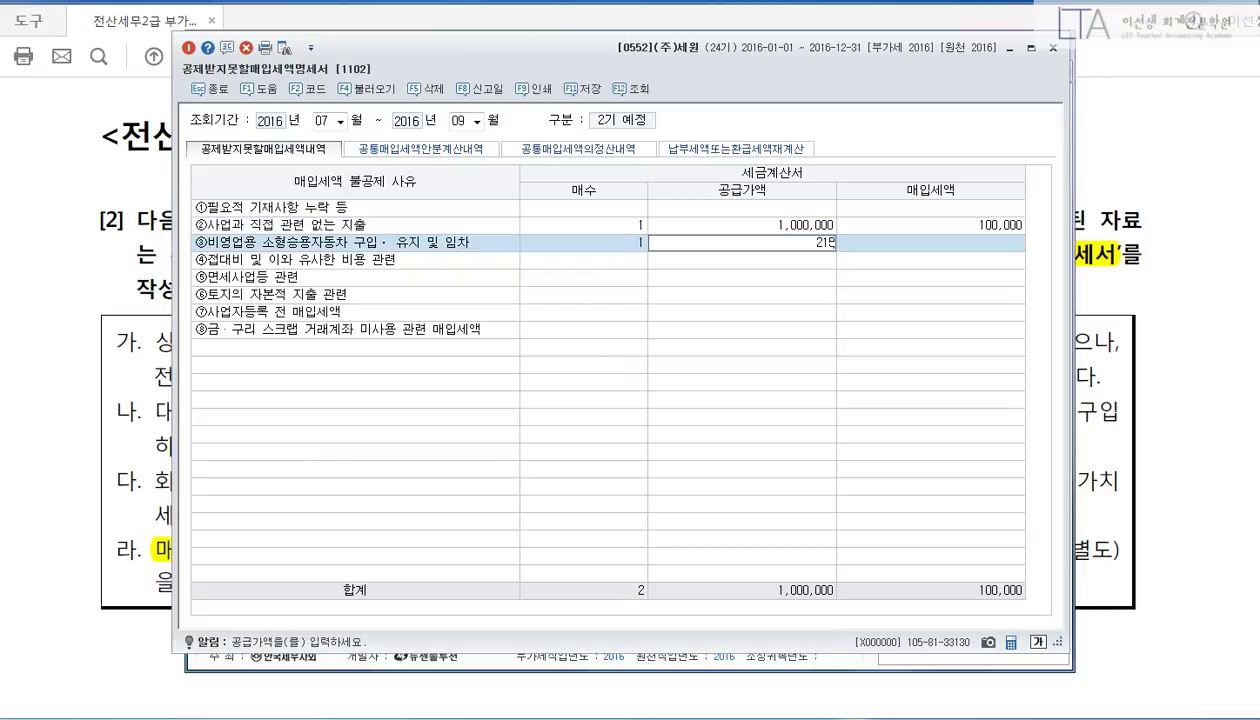
pyautogui.press('Return')
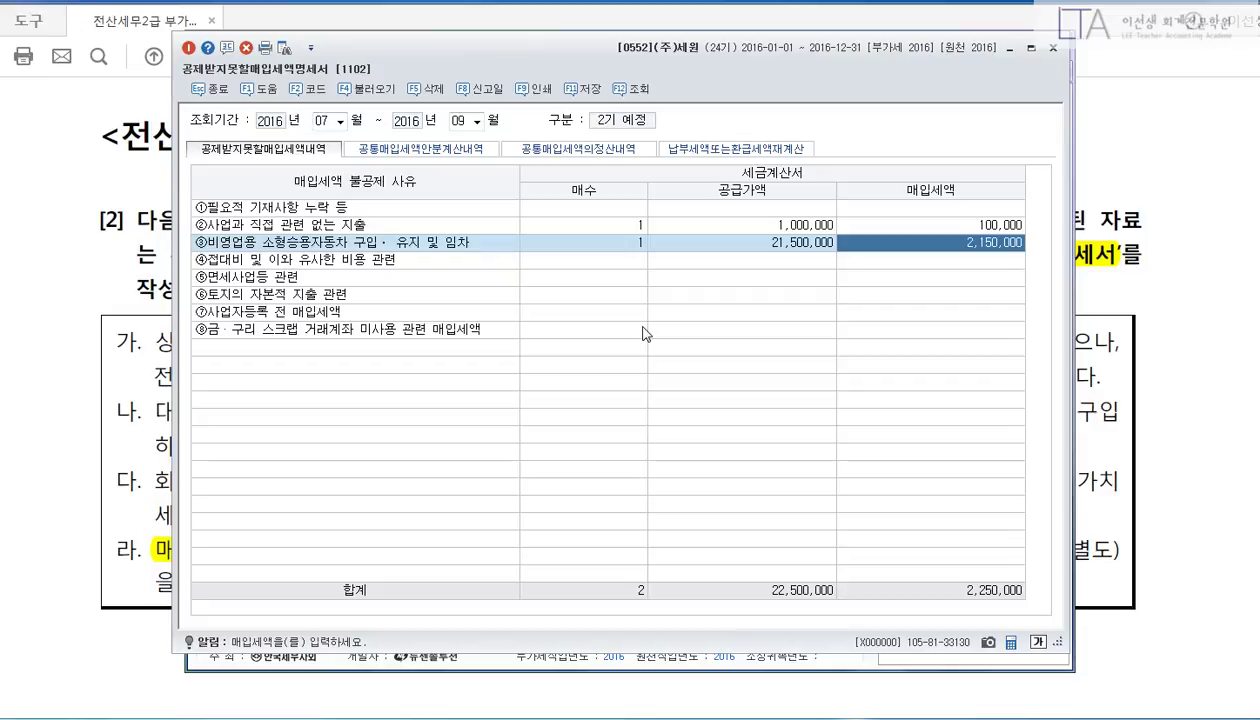
pyautogui.press('Return')
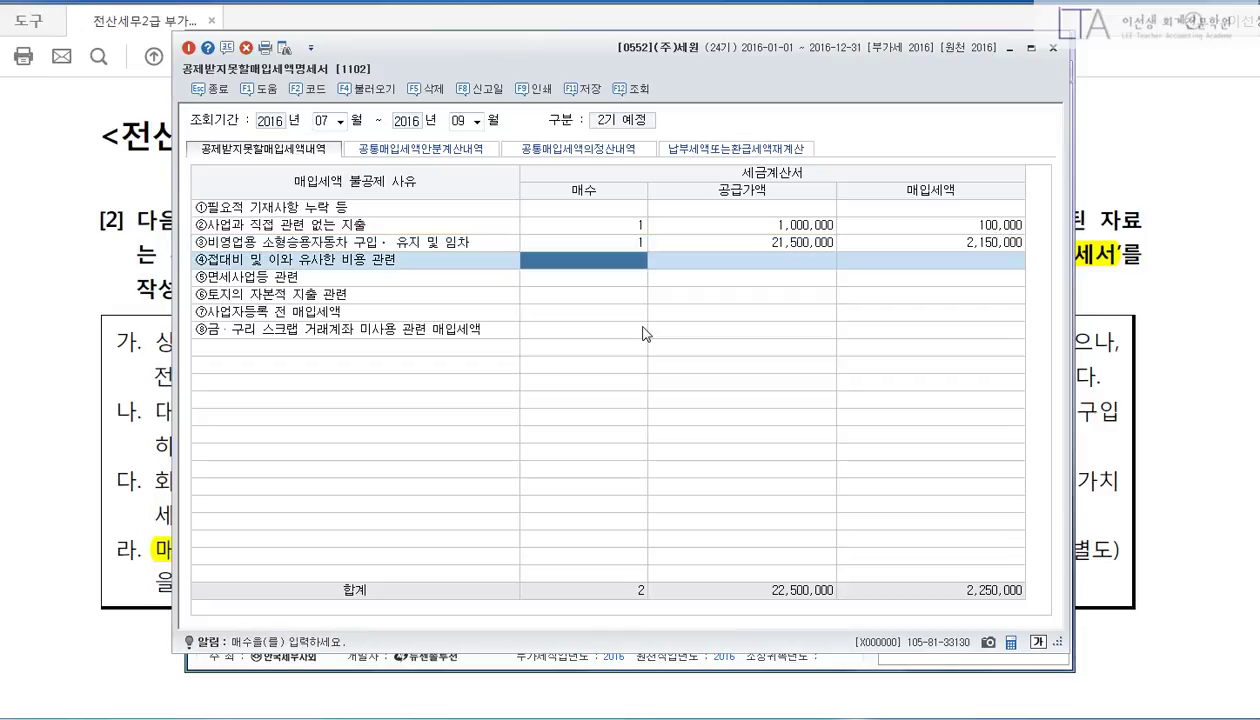
# Step: Enter 1 invoice with a 공급가액 of 2,000,000 for ④접대비 및 이와 유사한 비용 관련, and save the statement
pyautogui.write('1')
pyautogui.press('Return')
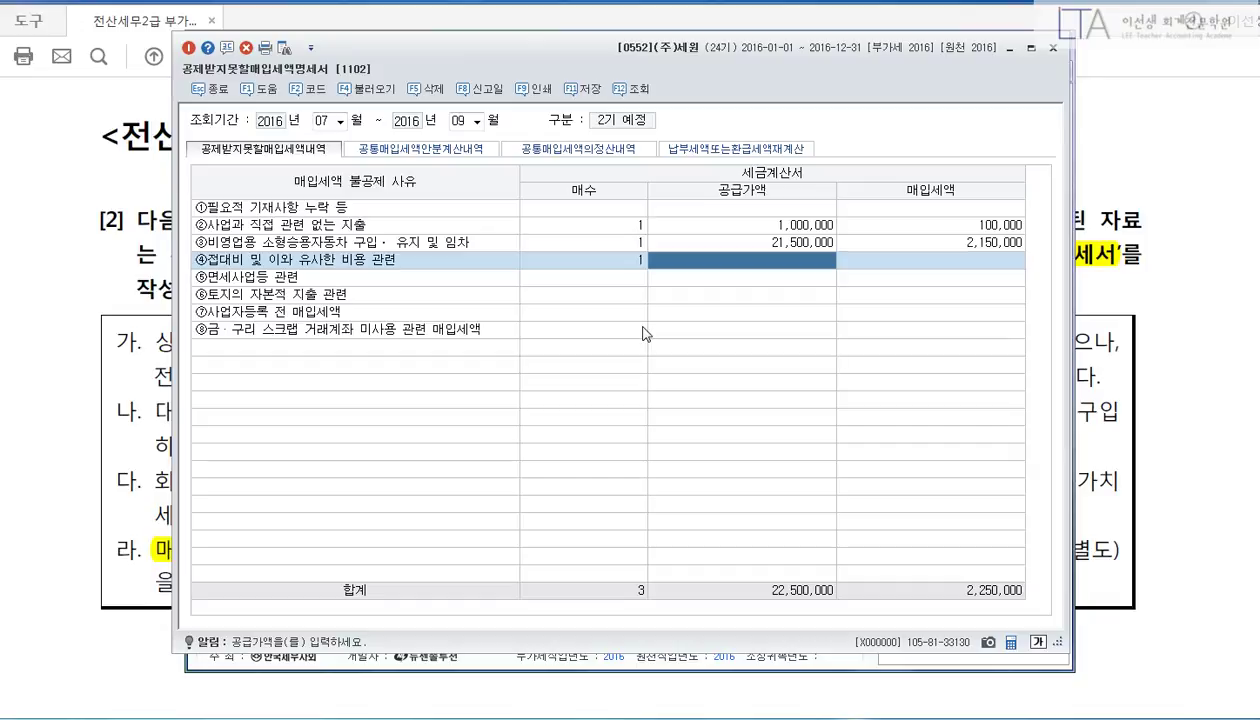
pyautogui.write('2000000')
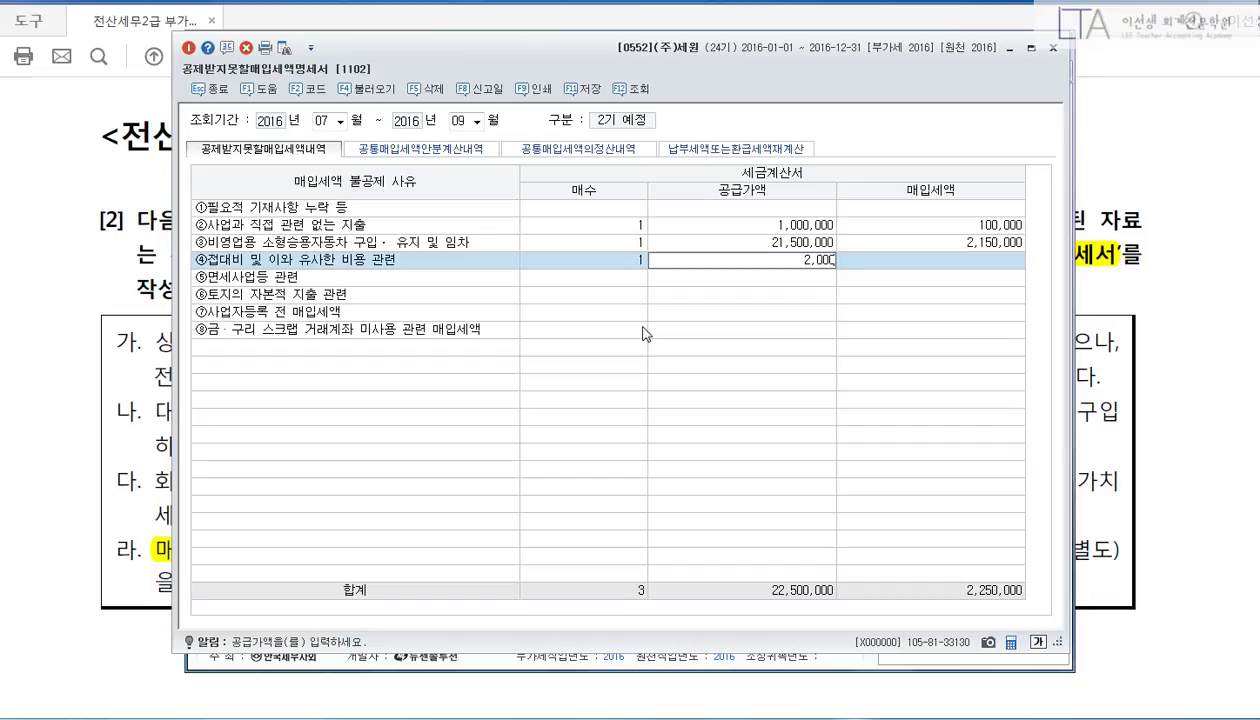
pyautogui.press('Return')
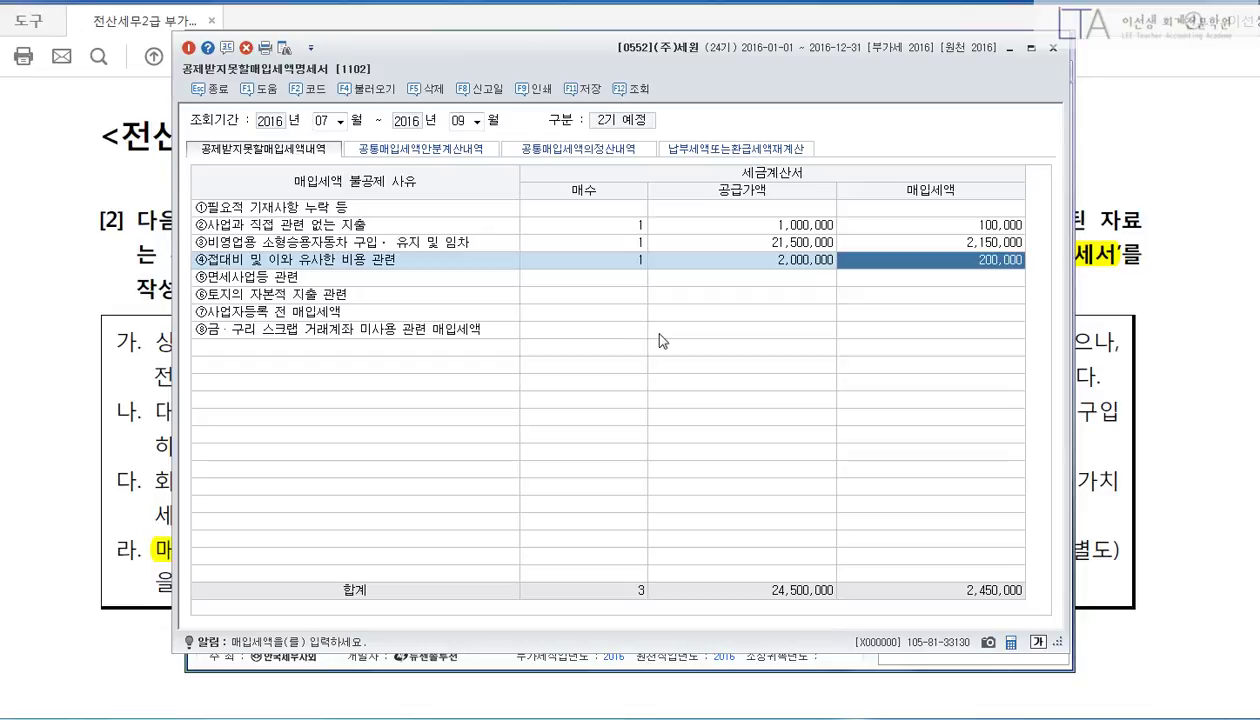
pyautogui.click(591, 104)
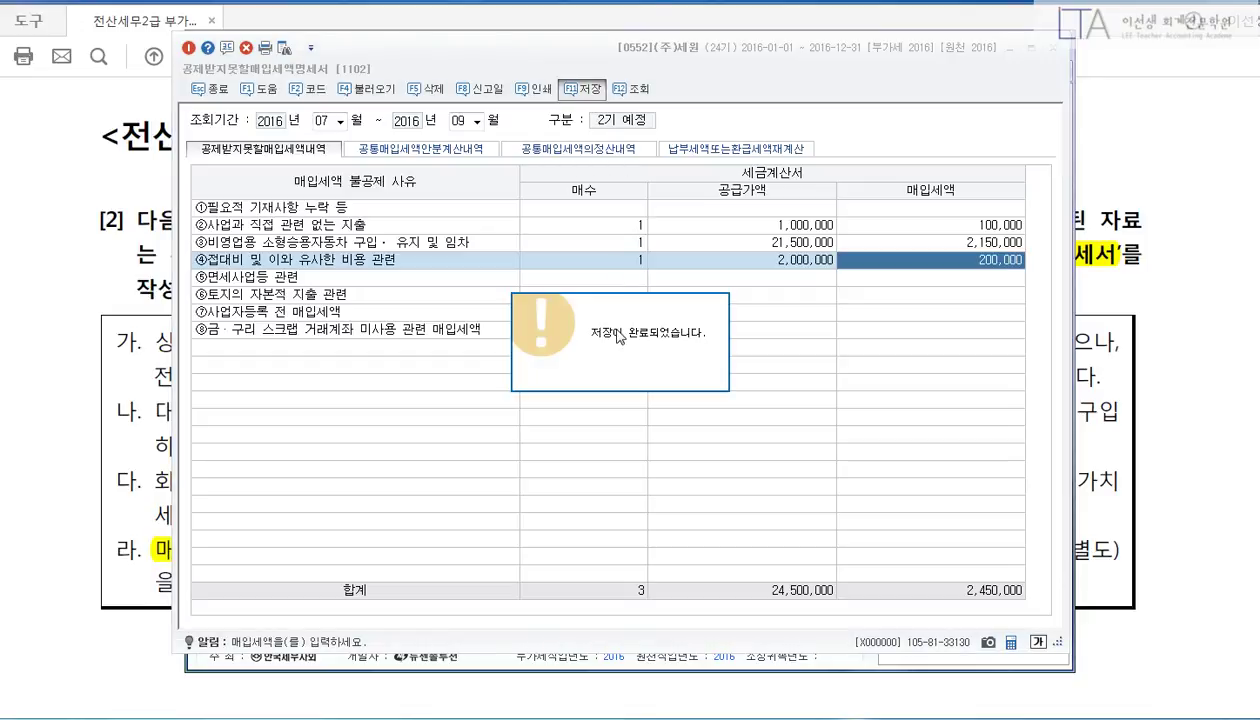
# Step: Search the program's menus for ㅂㄱㄱㅊ and open ㈜세원's 부가가치세신고서
pyautogui.write('ㅂㄱㄱㅊ')
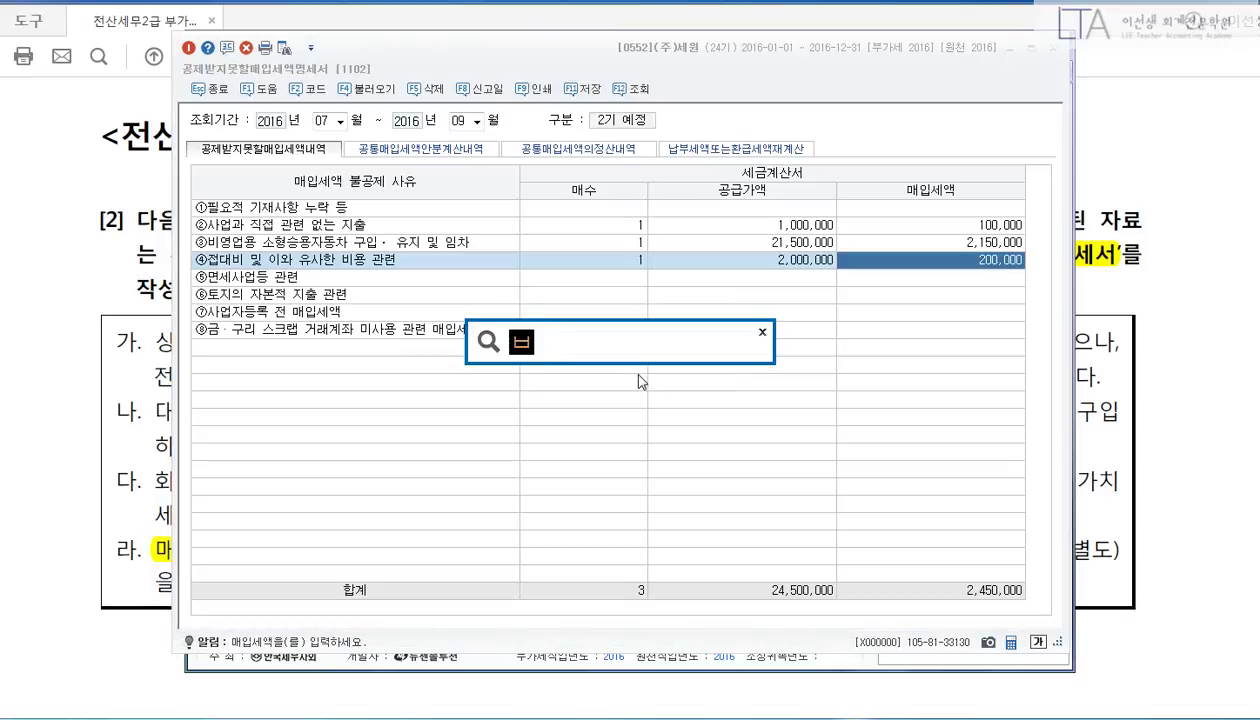
pyautogui.press('Return')
pyautogui.press('Return')
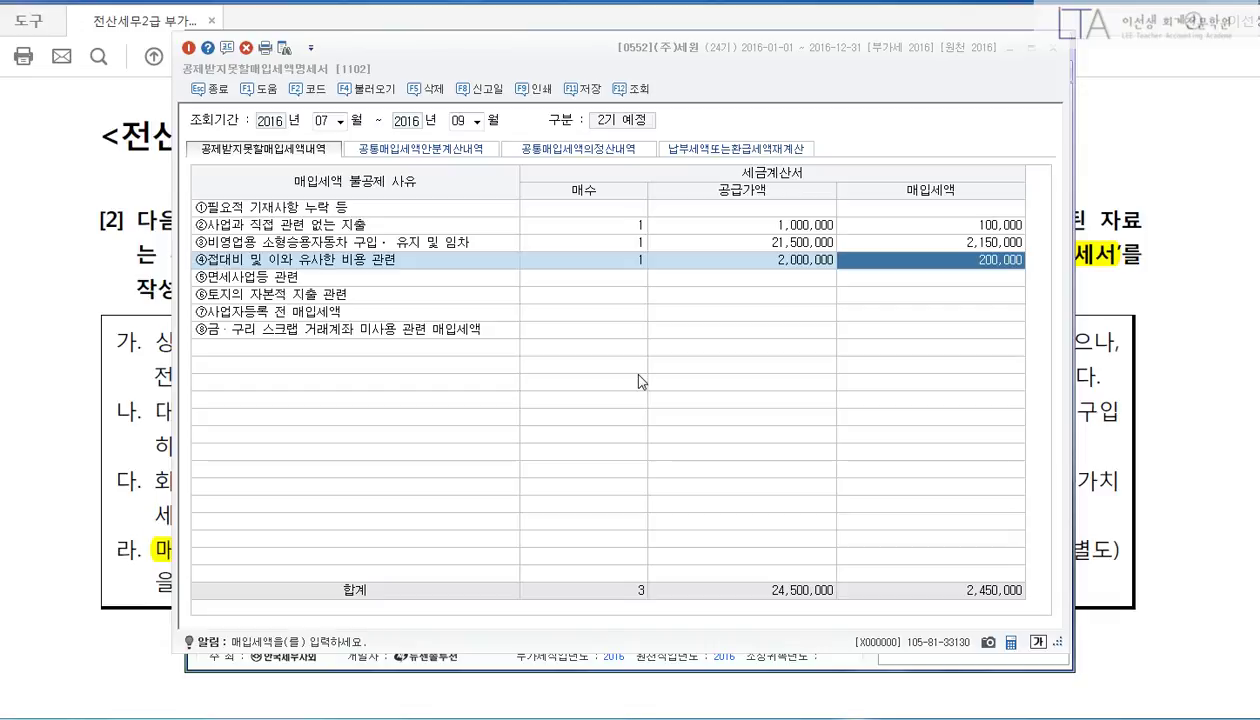
# Step: Query the 부가가치세신고서 for July 1 to September 30, 2016
pyautogui.write('7')
pyautogui.press('Return')
pyautogui.press('Return')
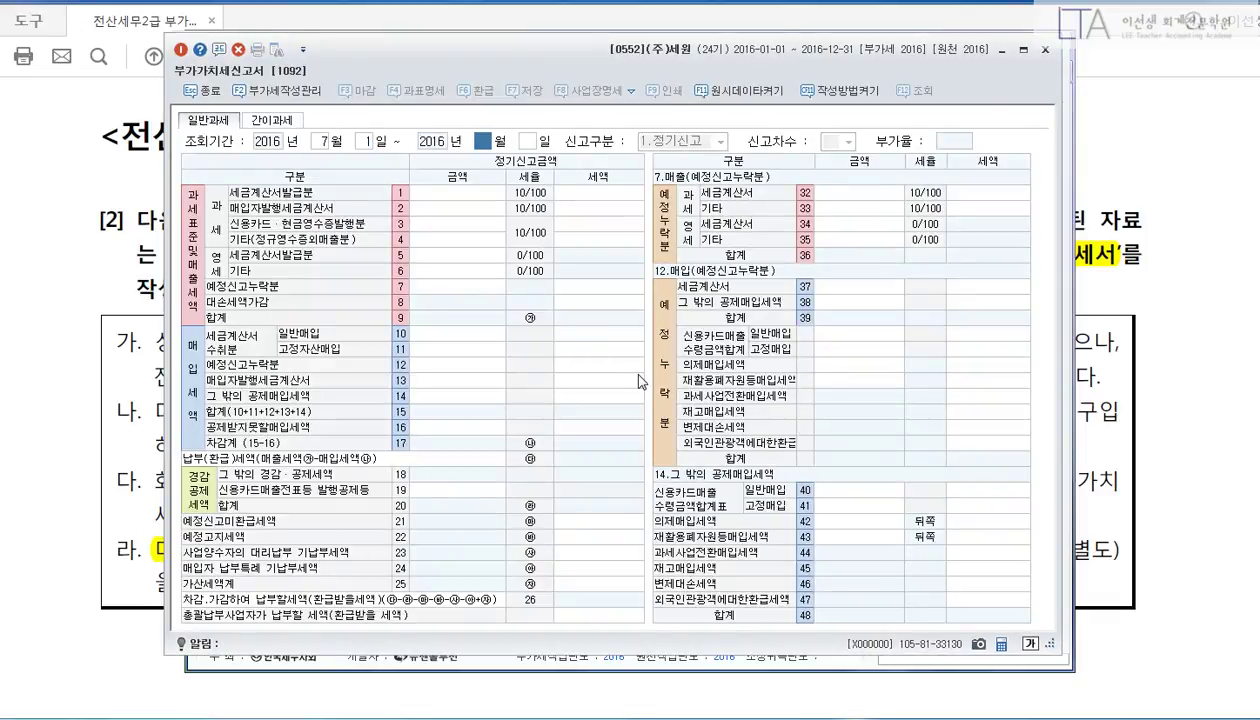
pyautogui.write('9')
pyautogui.press('Return')
pyautogui.press('Return')
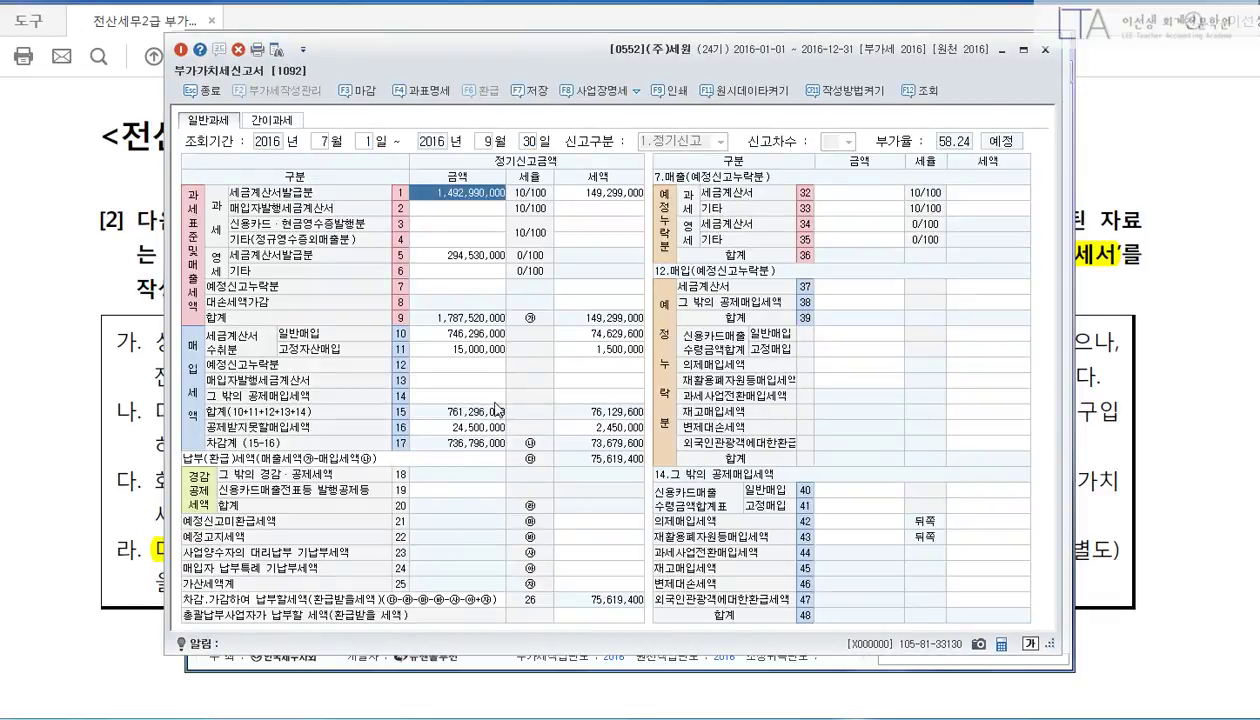
# Step: Examine the breakdown of the 공제받지못할매입세액 line in the VAT return, and close the return without saving
pyautogui.click(478, 427)
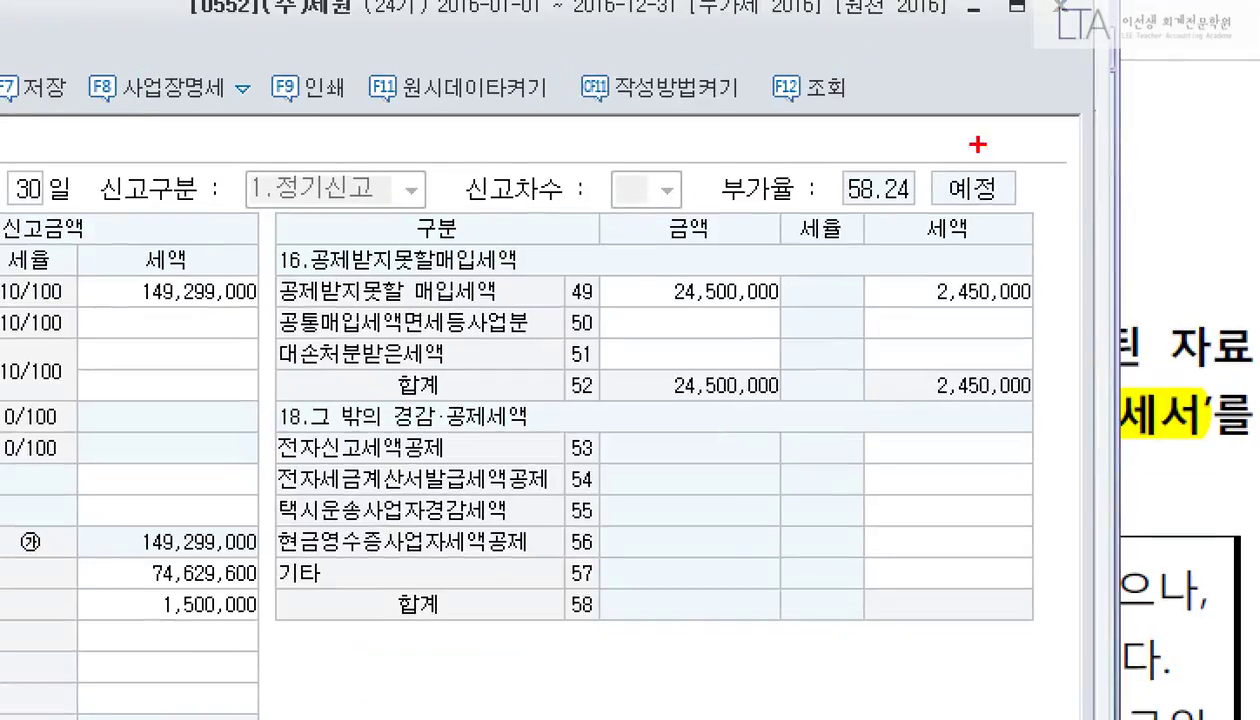
pyautogui.moveTo(256, 265); pyautogui.dragTo(1072, 322)
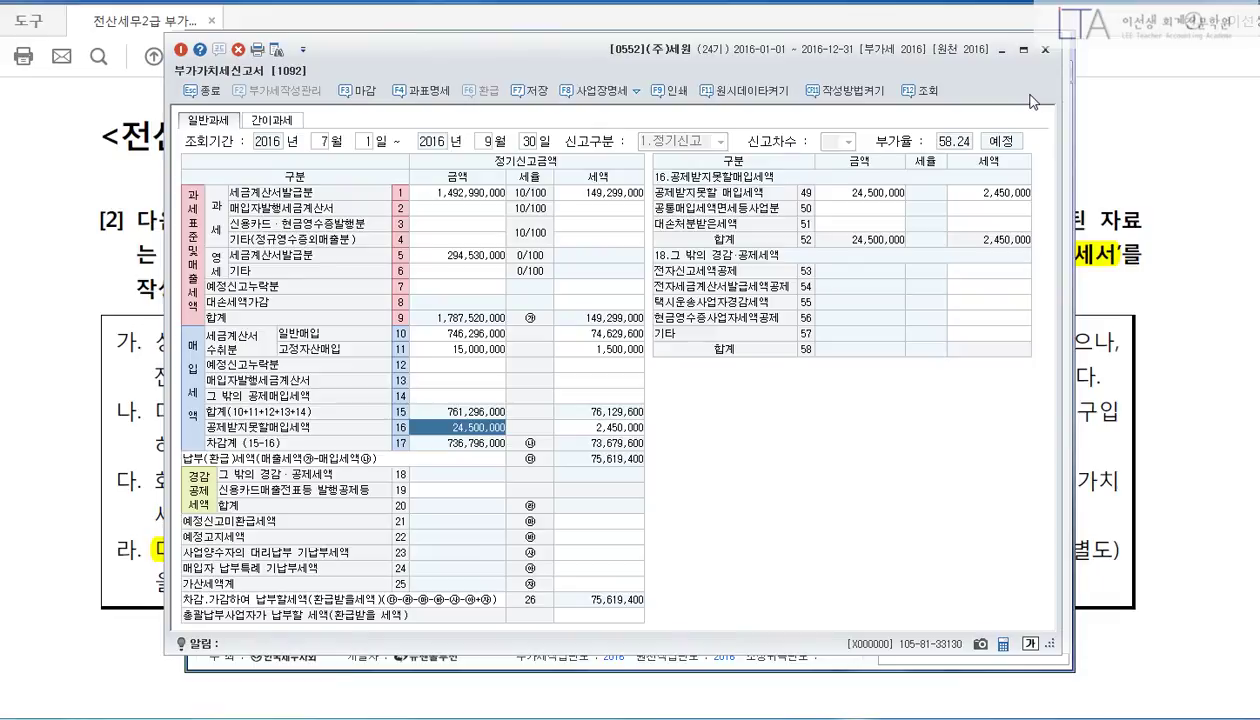
pyautogui.click(1044, 49)
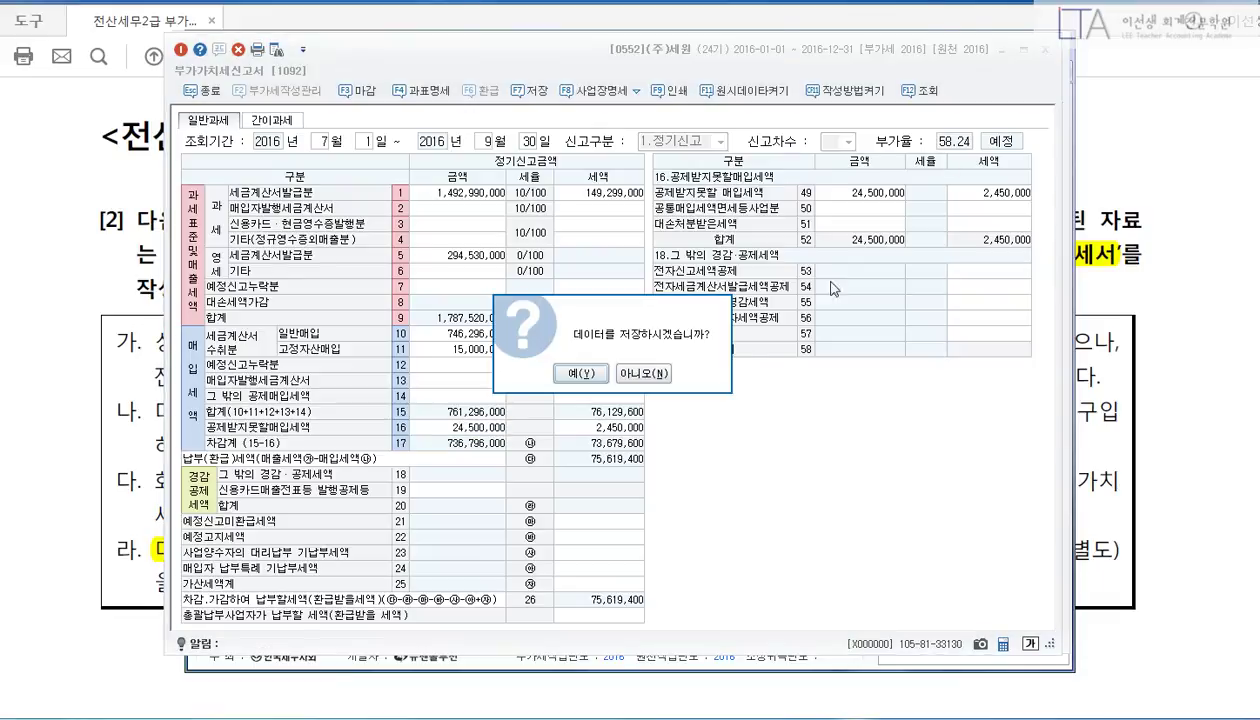
pyautogui.click(625, 362)
# Step: Close the 공제받지못할매입세액명세서 and switch back to the exam problem PDF
pyautogui.click(210, 88)
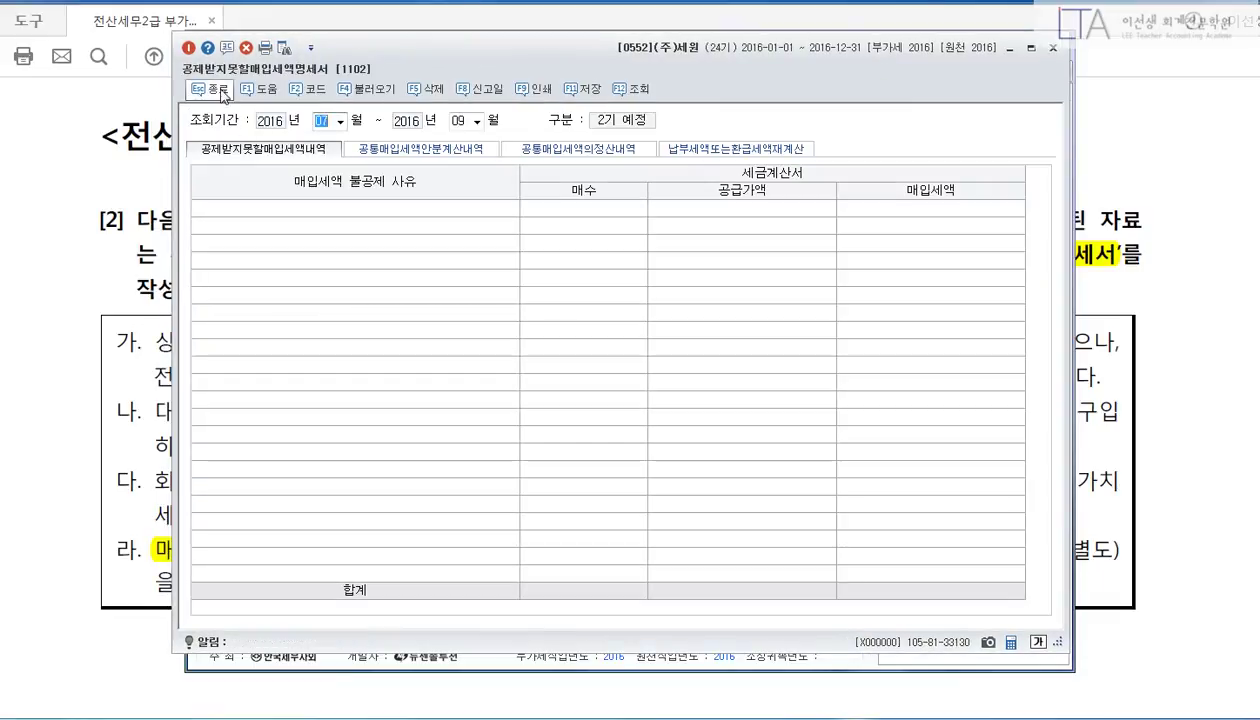
pyautogui.click(1138, 175)
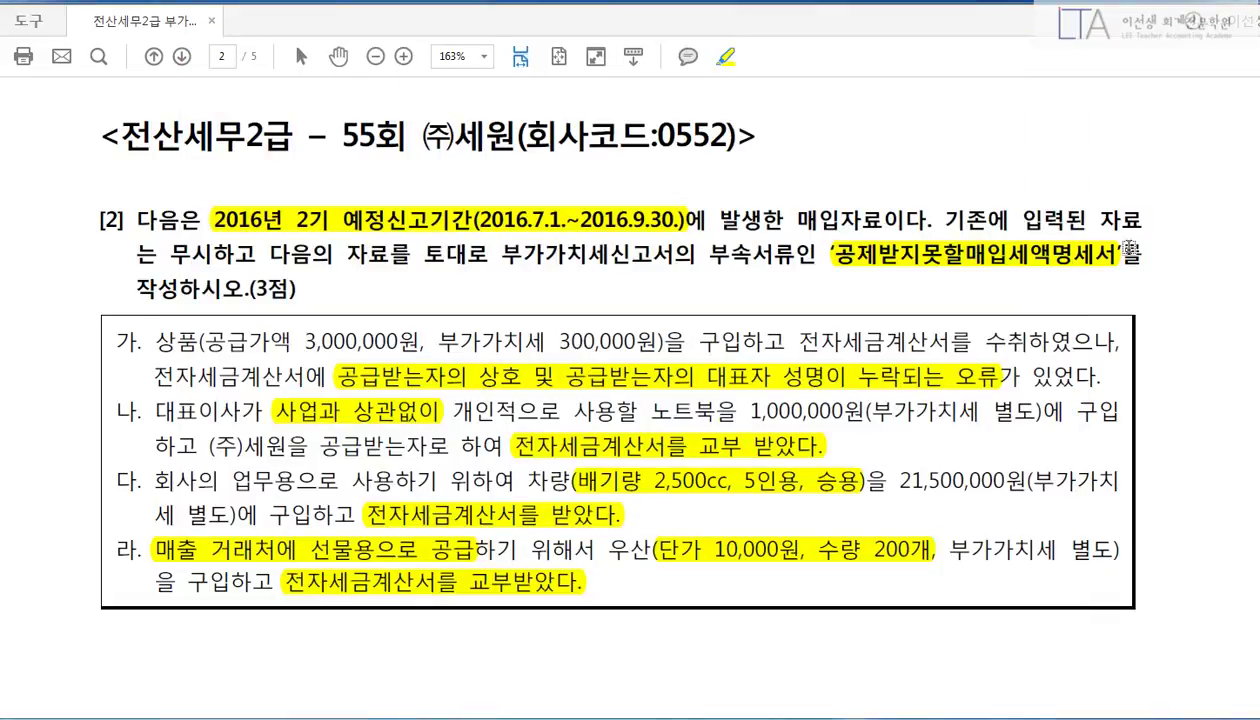